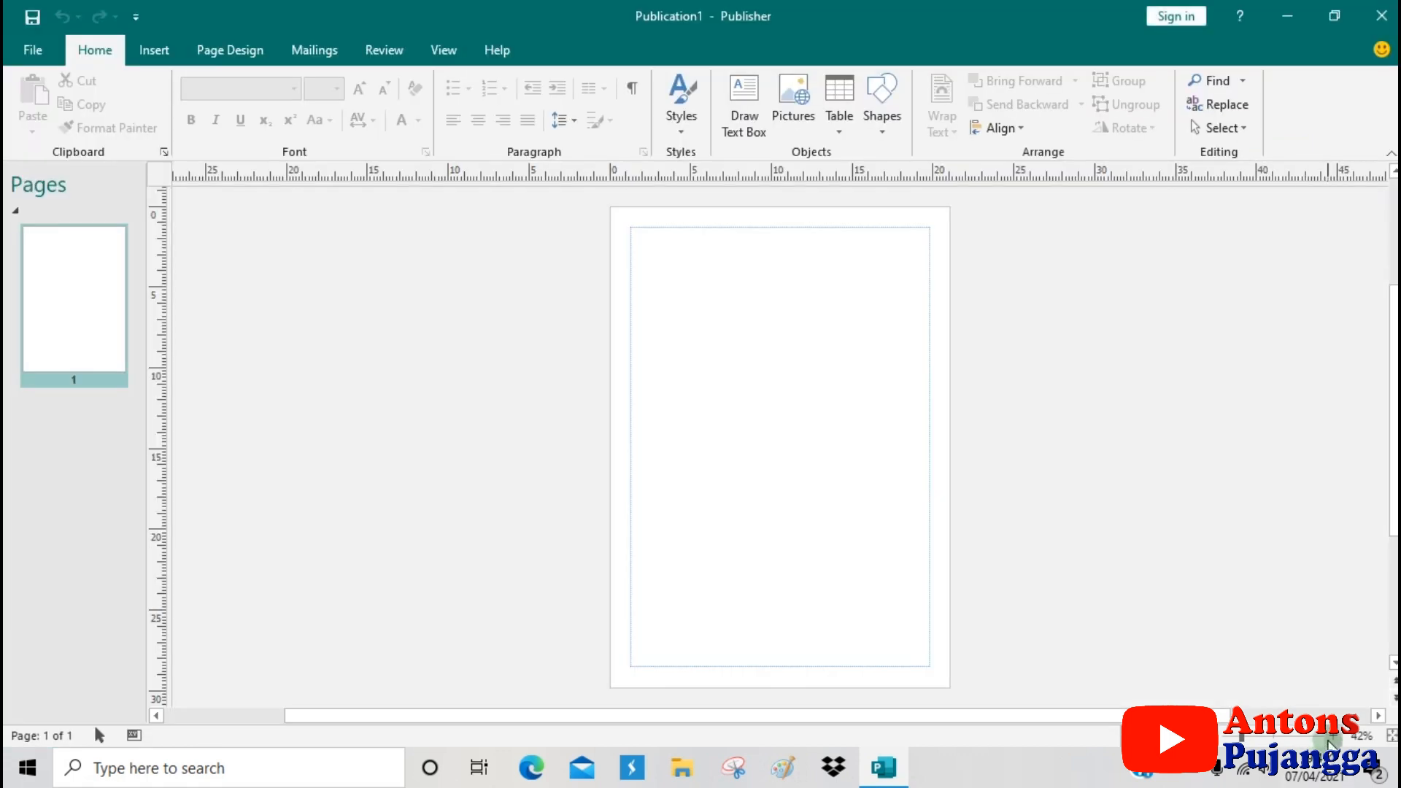
# Insert the ArtShop logo picture from the Pictures folder onto the blank page and undo the insertion.
pyautogui.click(1334, 738)
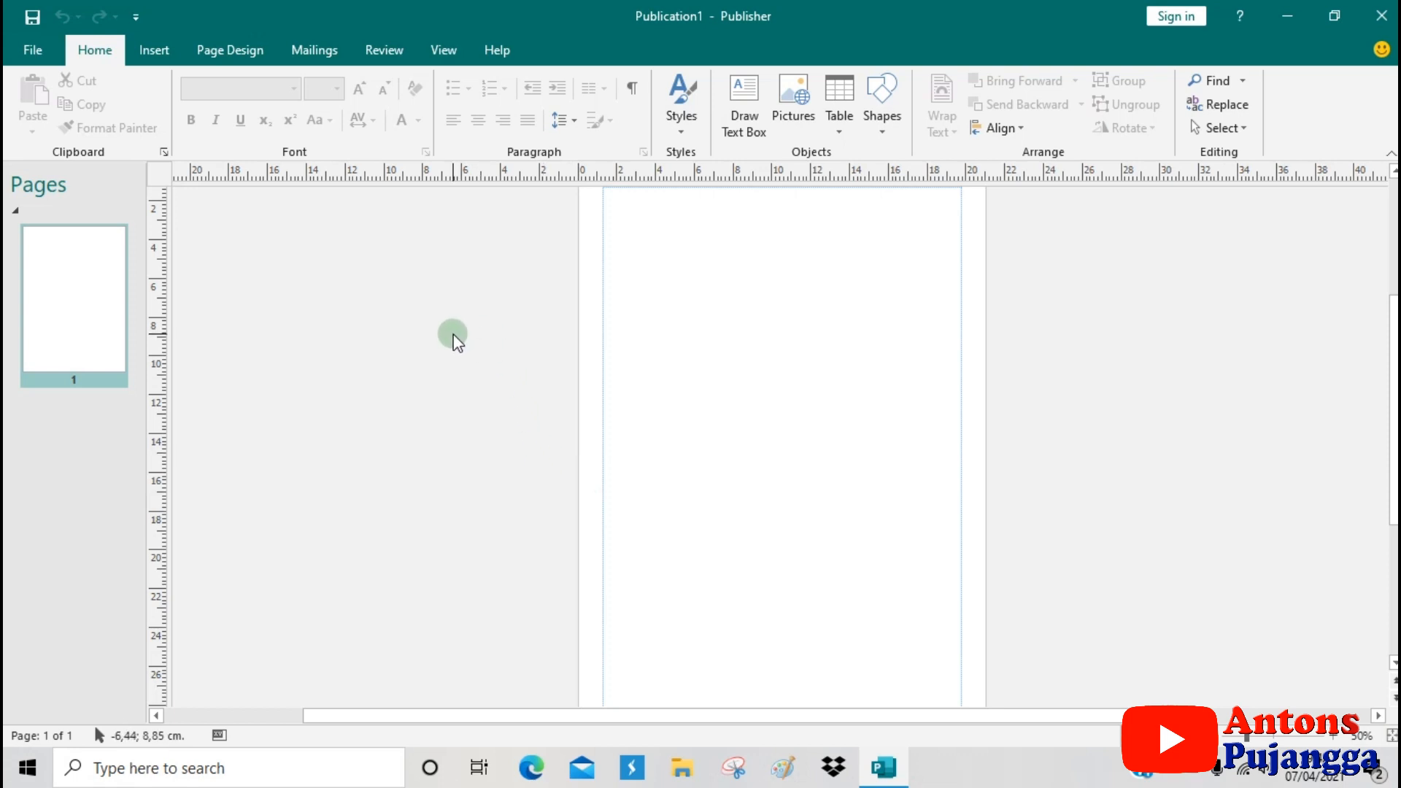
pyautogui.click(161, 56)
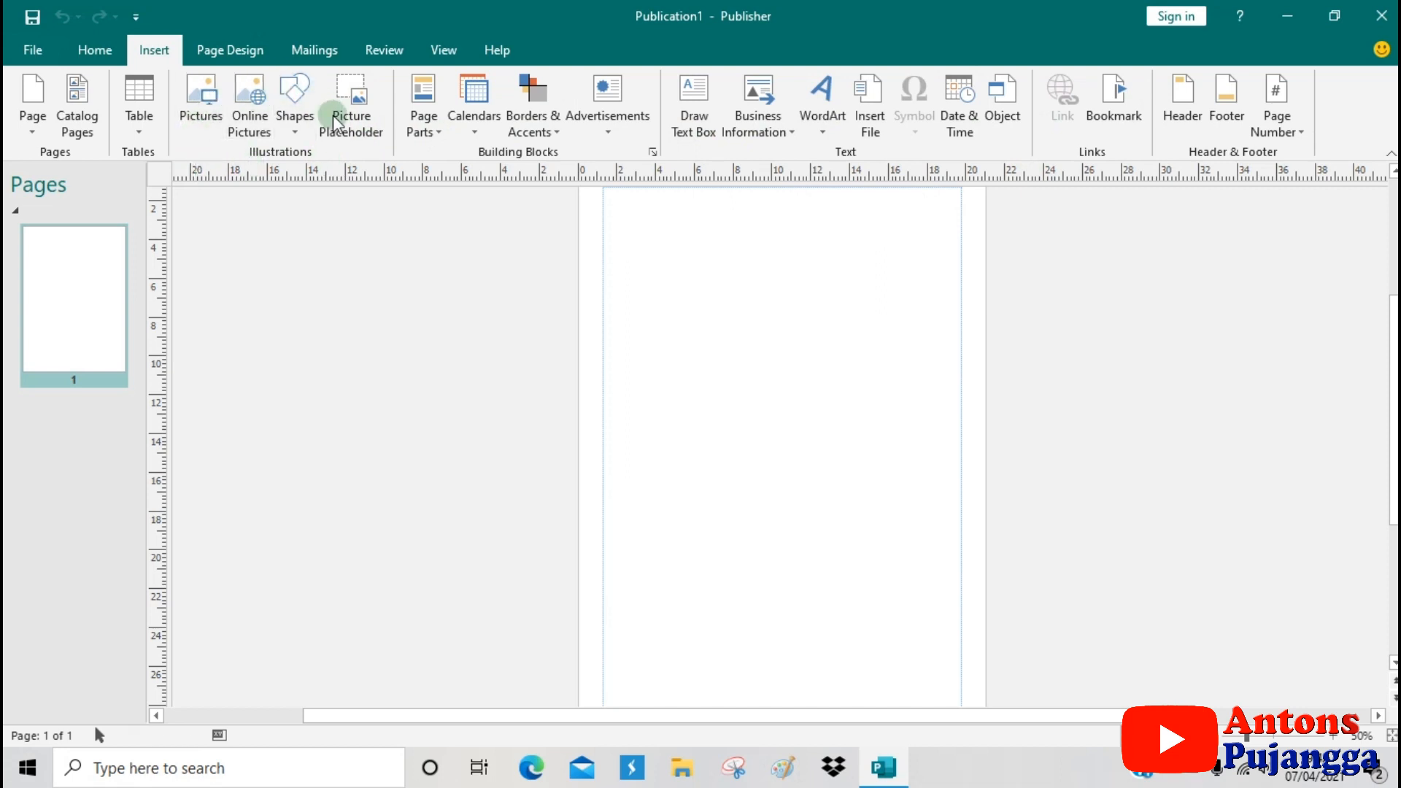
pyautogui.click(203, 95)
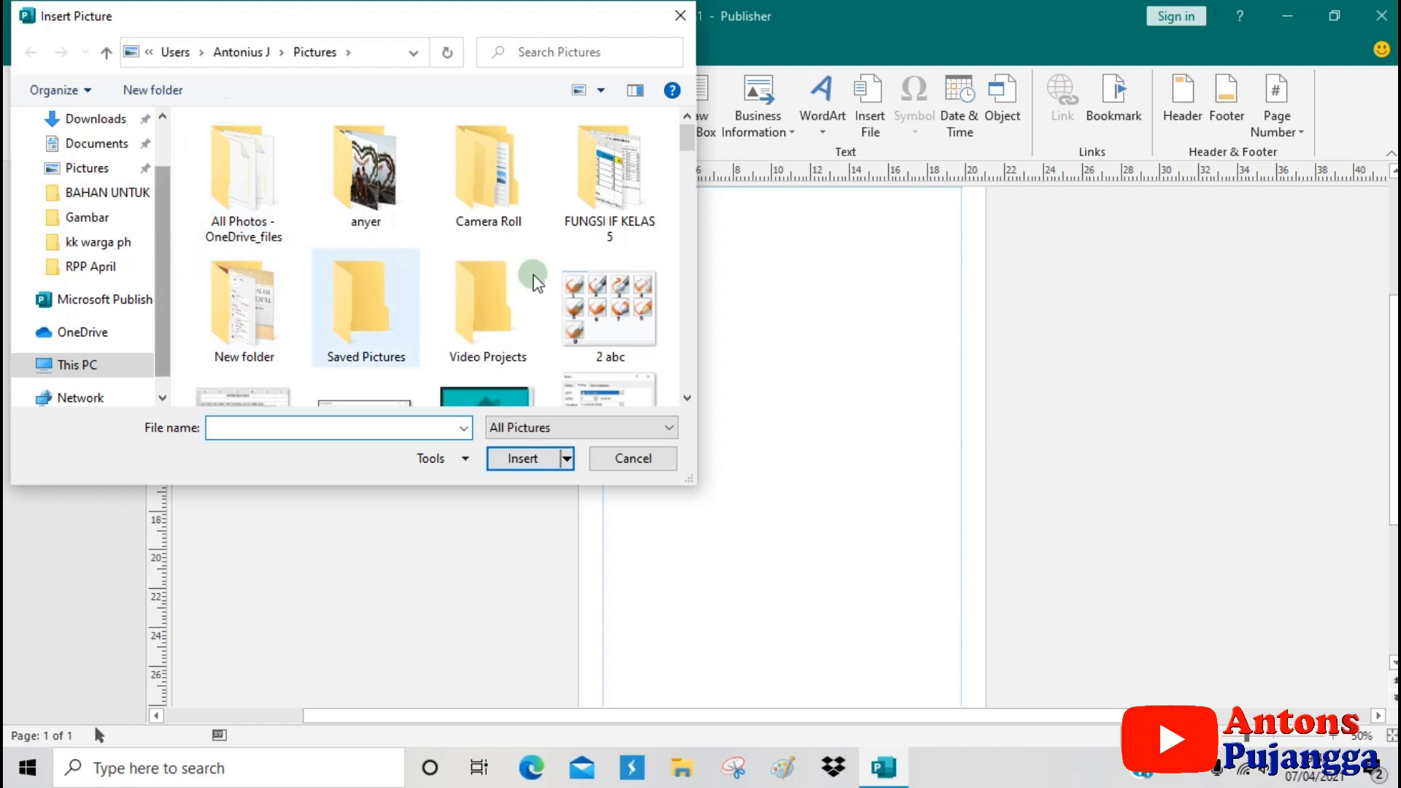
pyautogui.moveTo(687, 162); pyautogui.dragTo(685, 194)
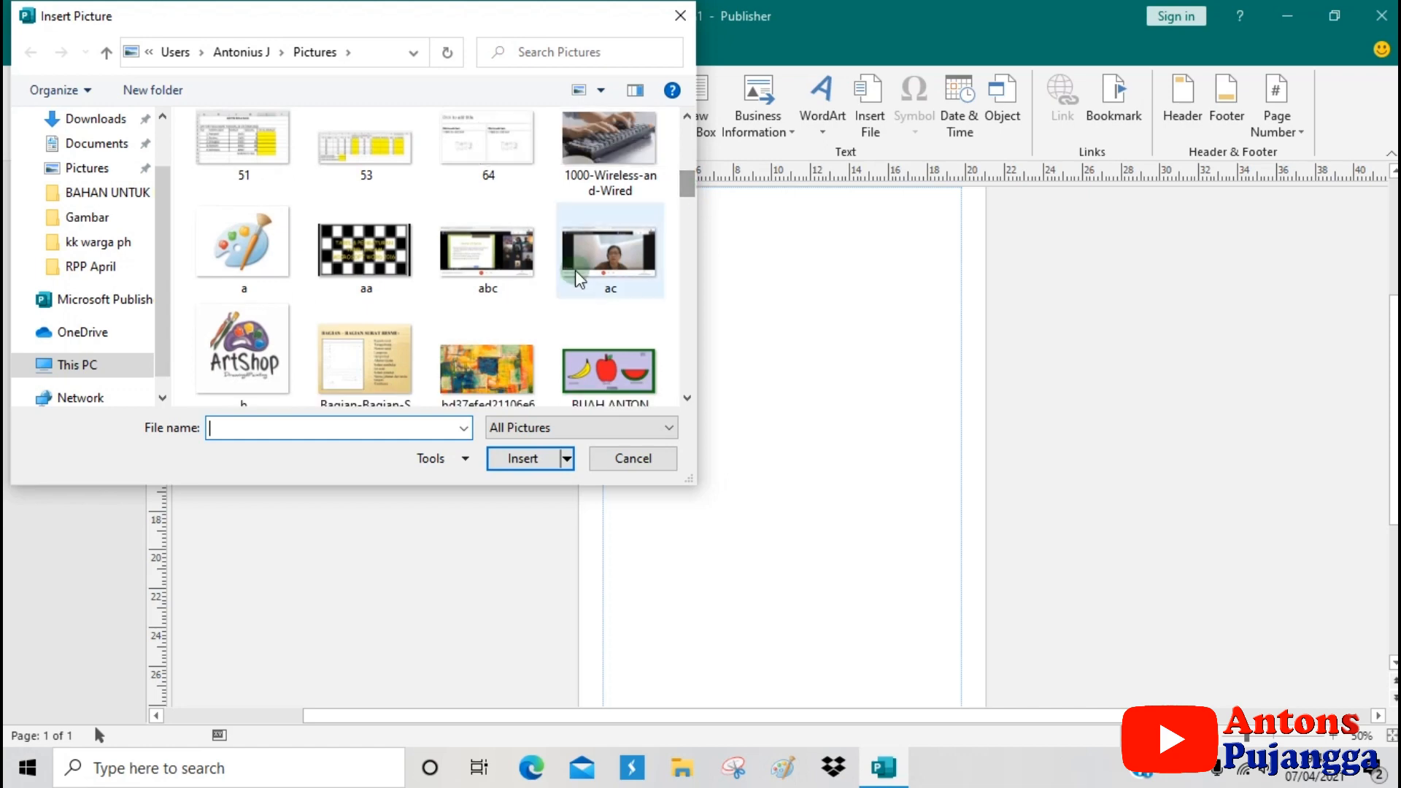
pyautogui.click(246, 324)
pyautogui.click(518, 458)
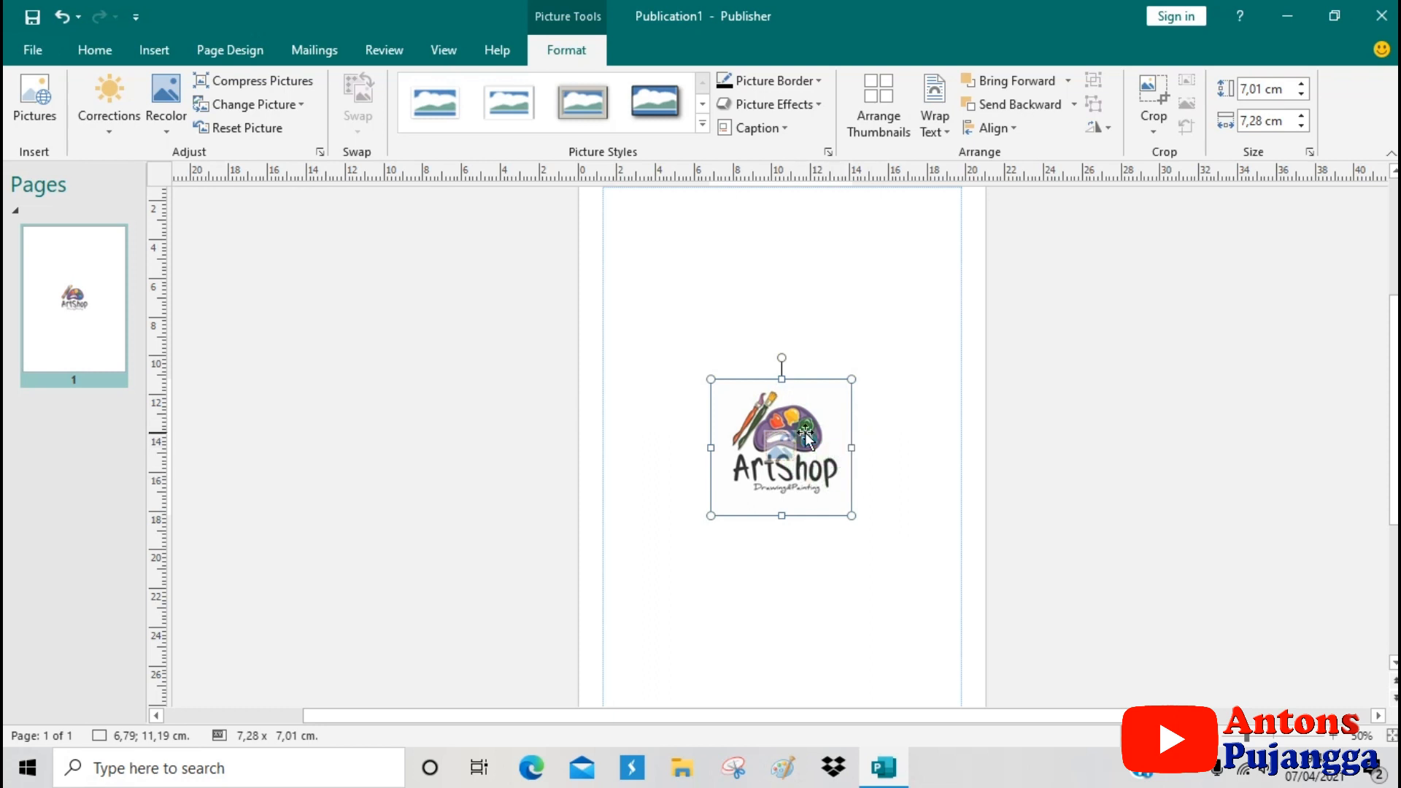
pyautogui.hotkey('ctrl', 'z')
pyautogui.click(229, 232)
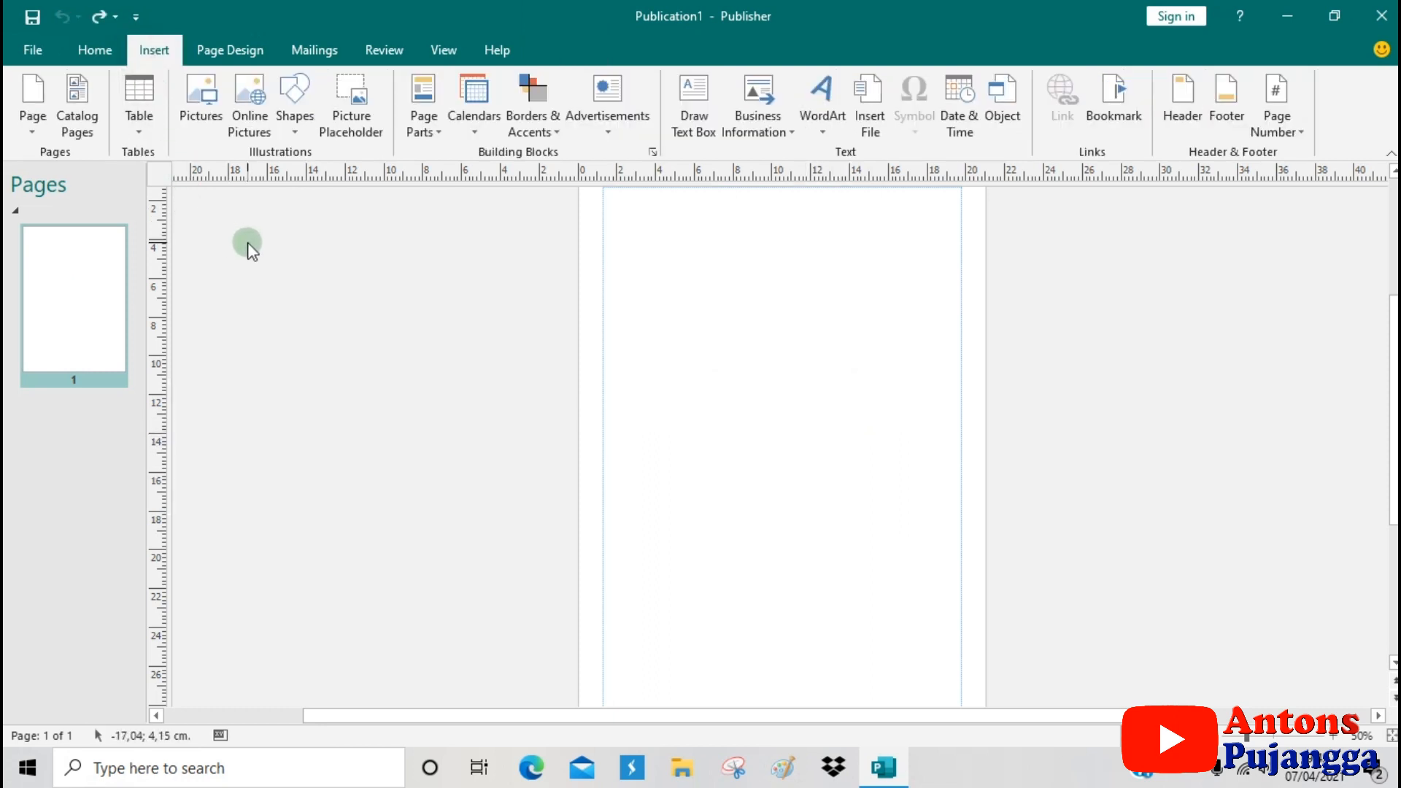
# Search Bing online pictures for "serviam".
pyautogui.click(252, 127)
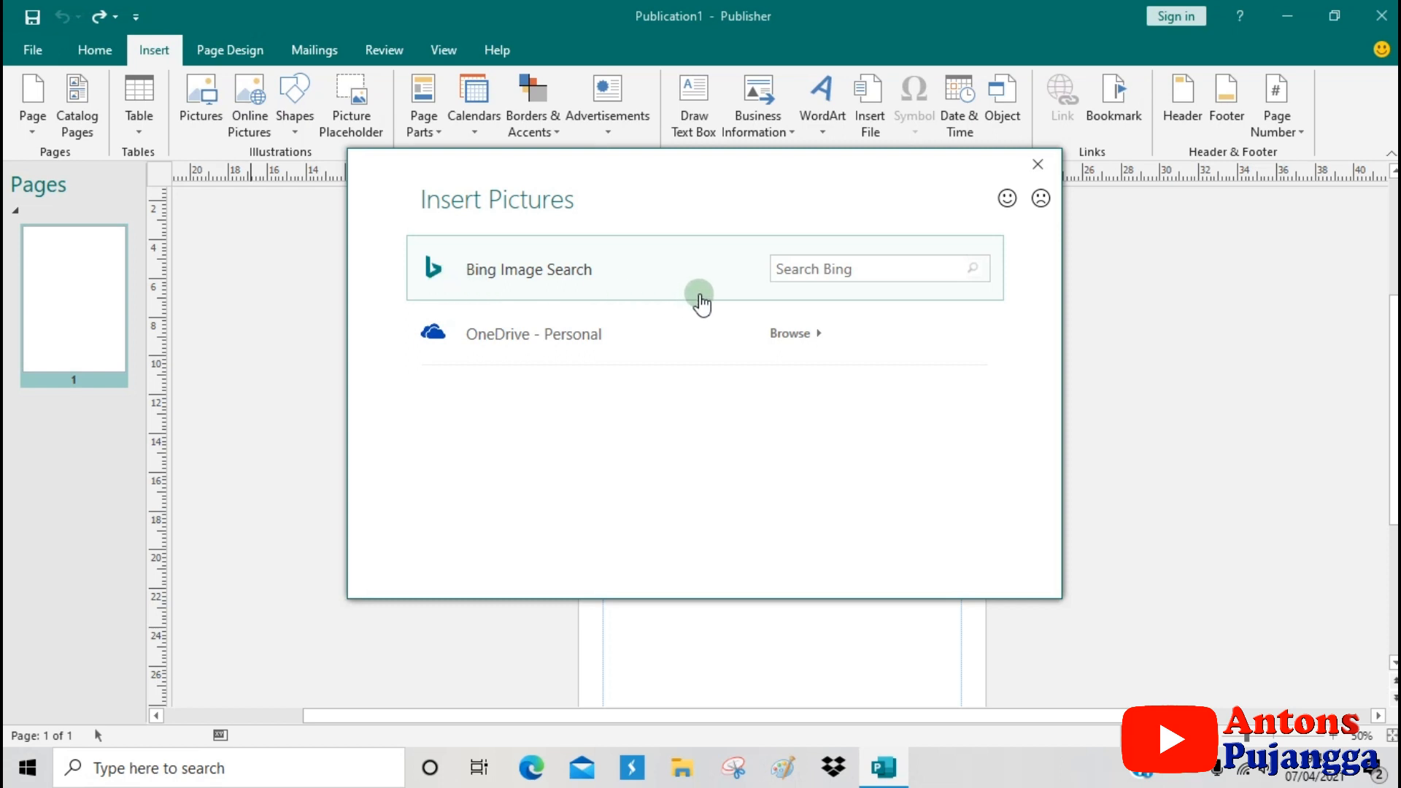
pyautogui.click(813, 267)
pyautogui.write('servia')
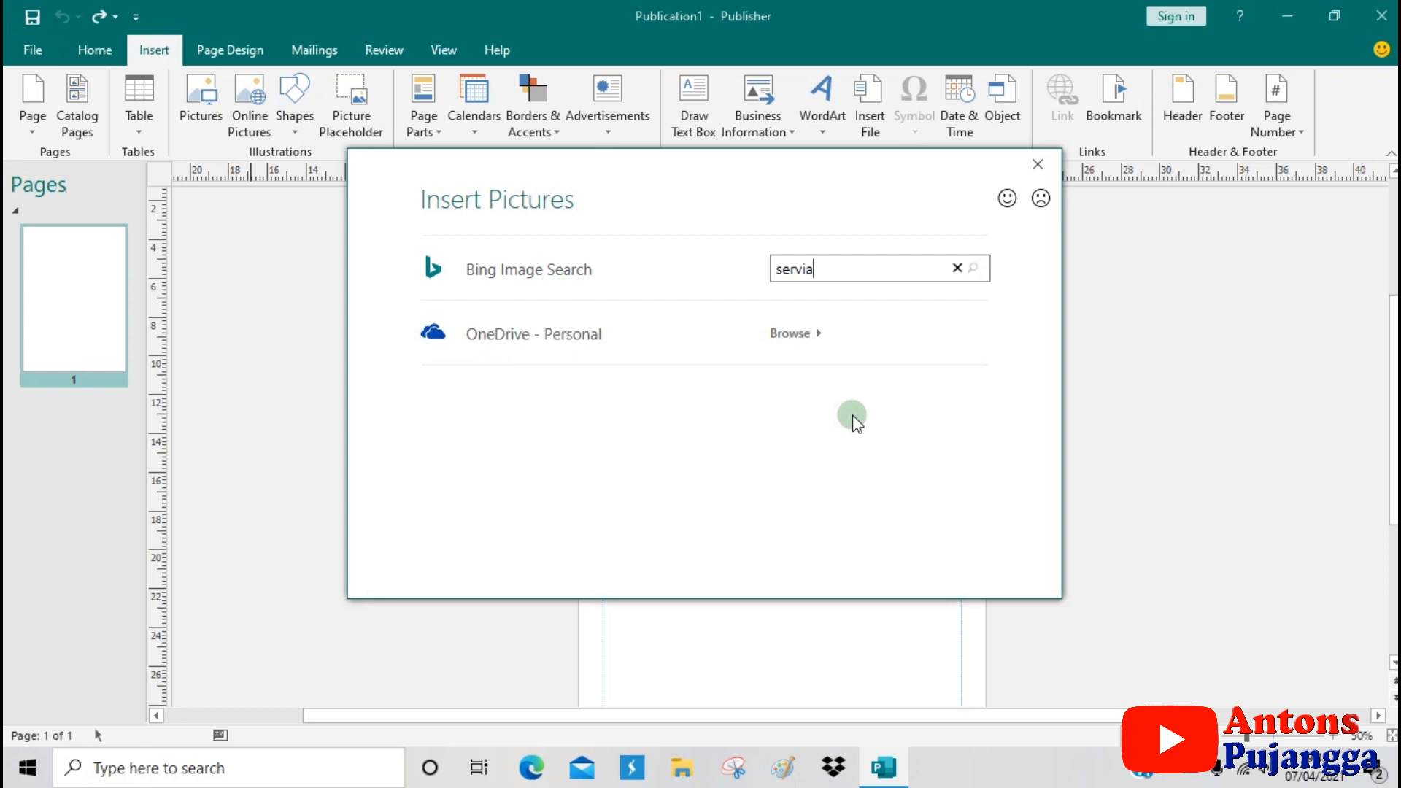
pyautogui.write('m')
pyautogui.press('Return')
pyautogui.moveTo(1054, 397); pyautogui.dragTo(1054, 410)
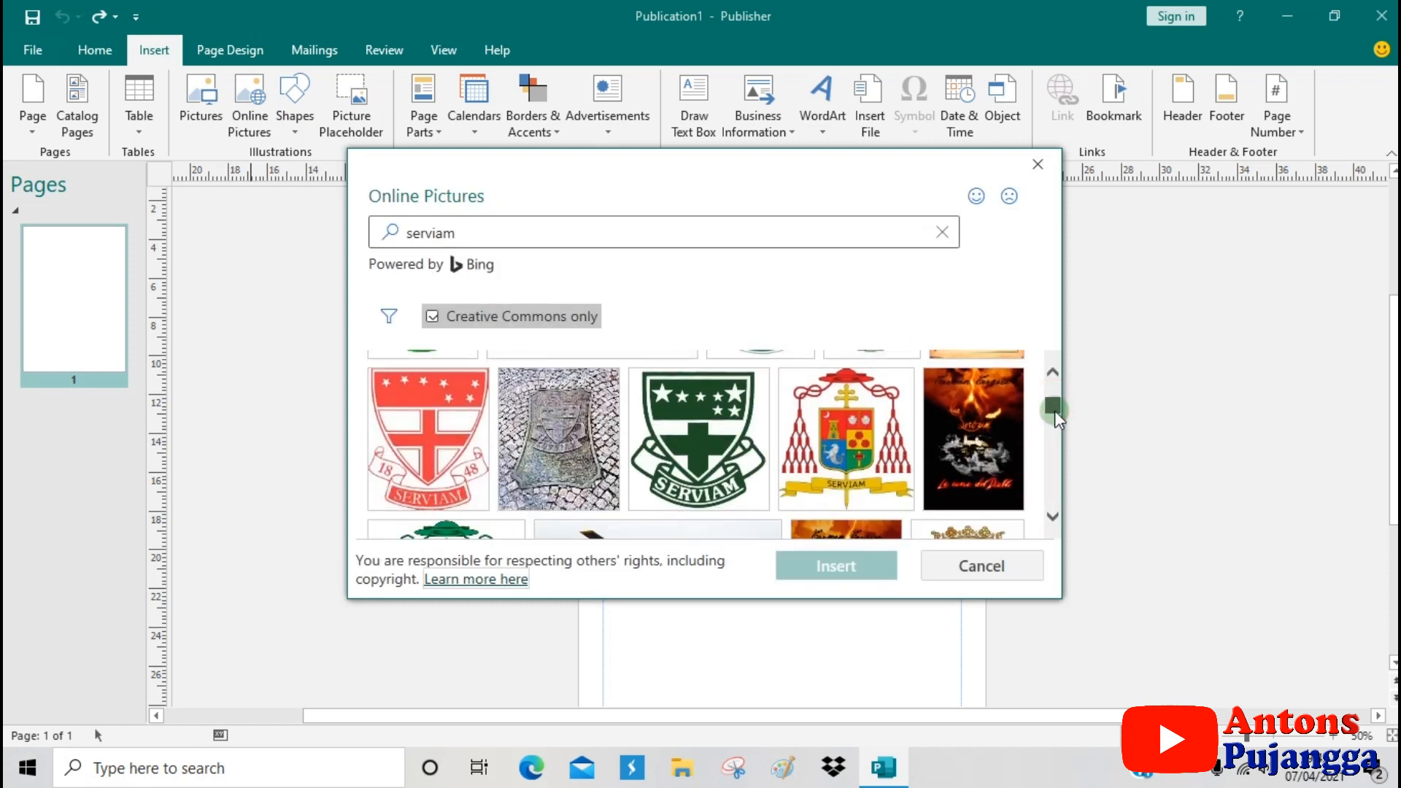
# Insert the green SERVIAM shield from the search results and delete it from the page.
pyautogui.click(722, 464)
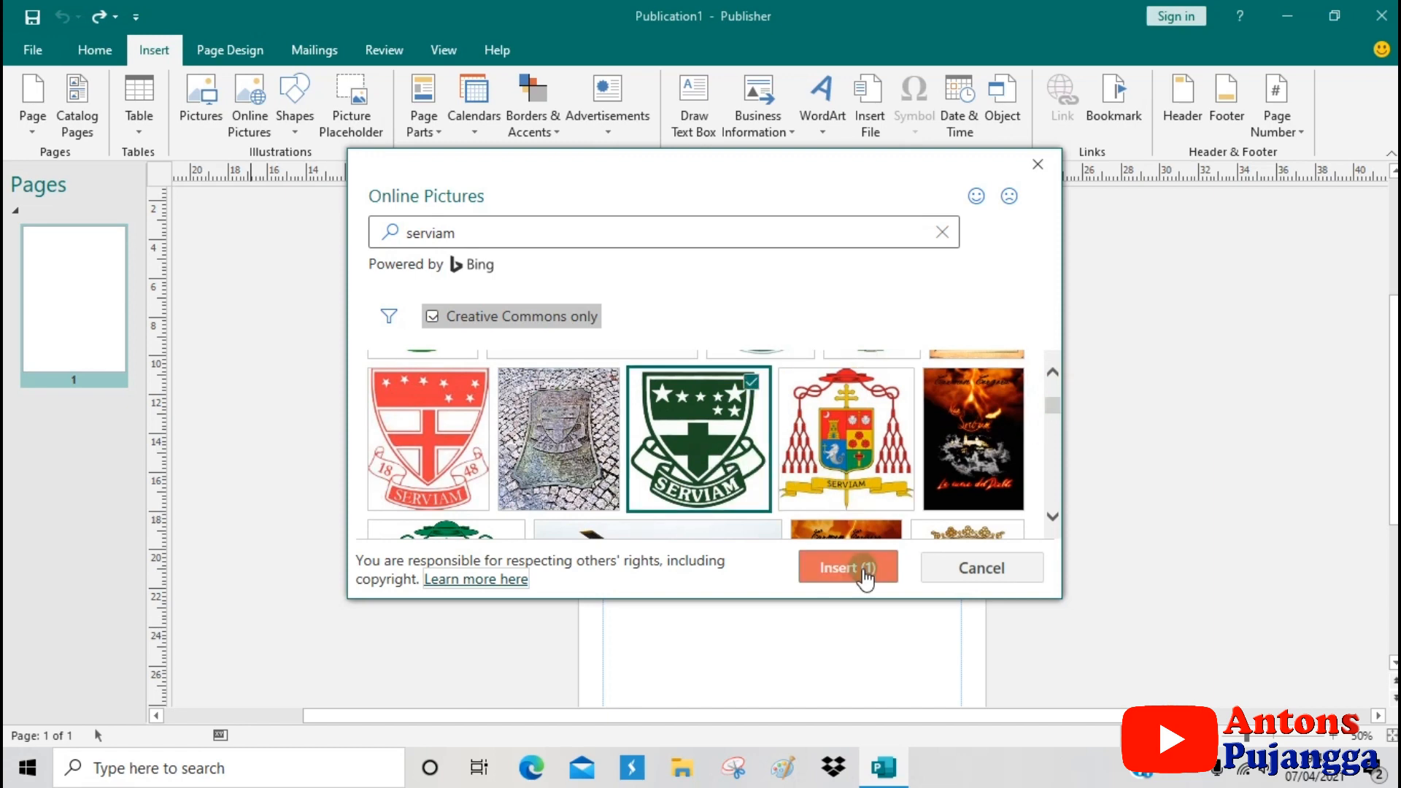
pyautogui.click(846, 568)
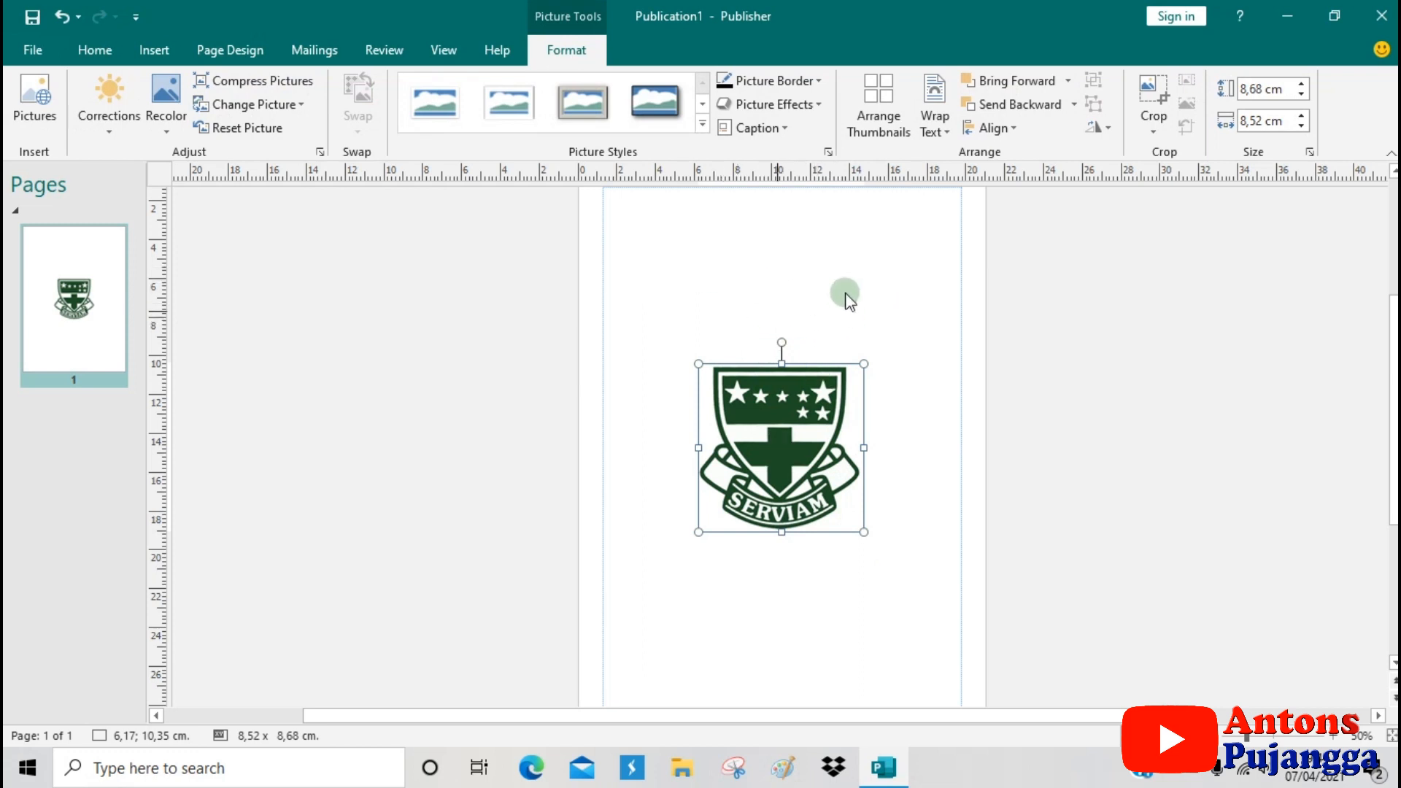
pyautogui.press('Delete')
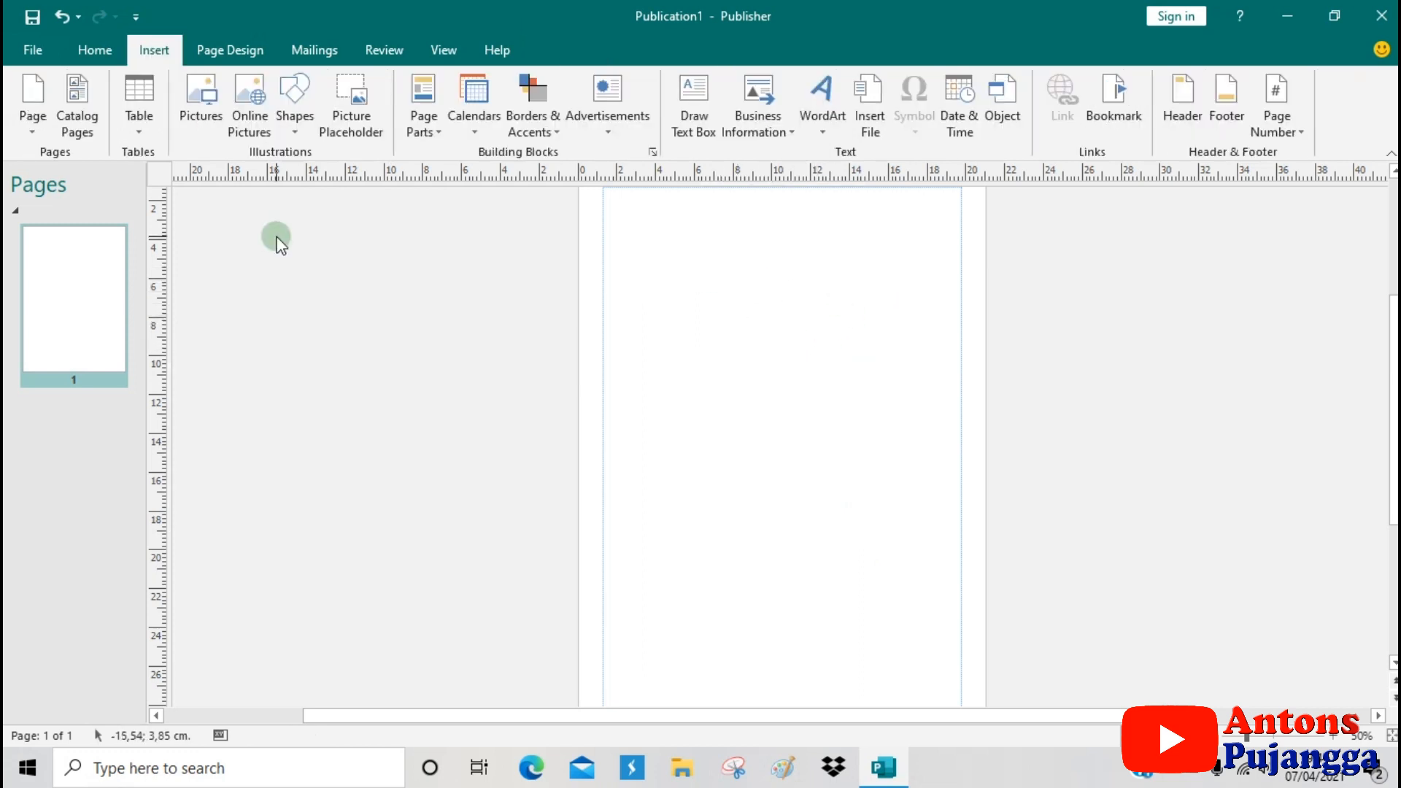
# Draw a smiley face shape about 8.8 by 8.2 cm near the middle of the page.
pyautogui.click(290, 126)
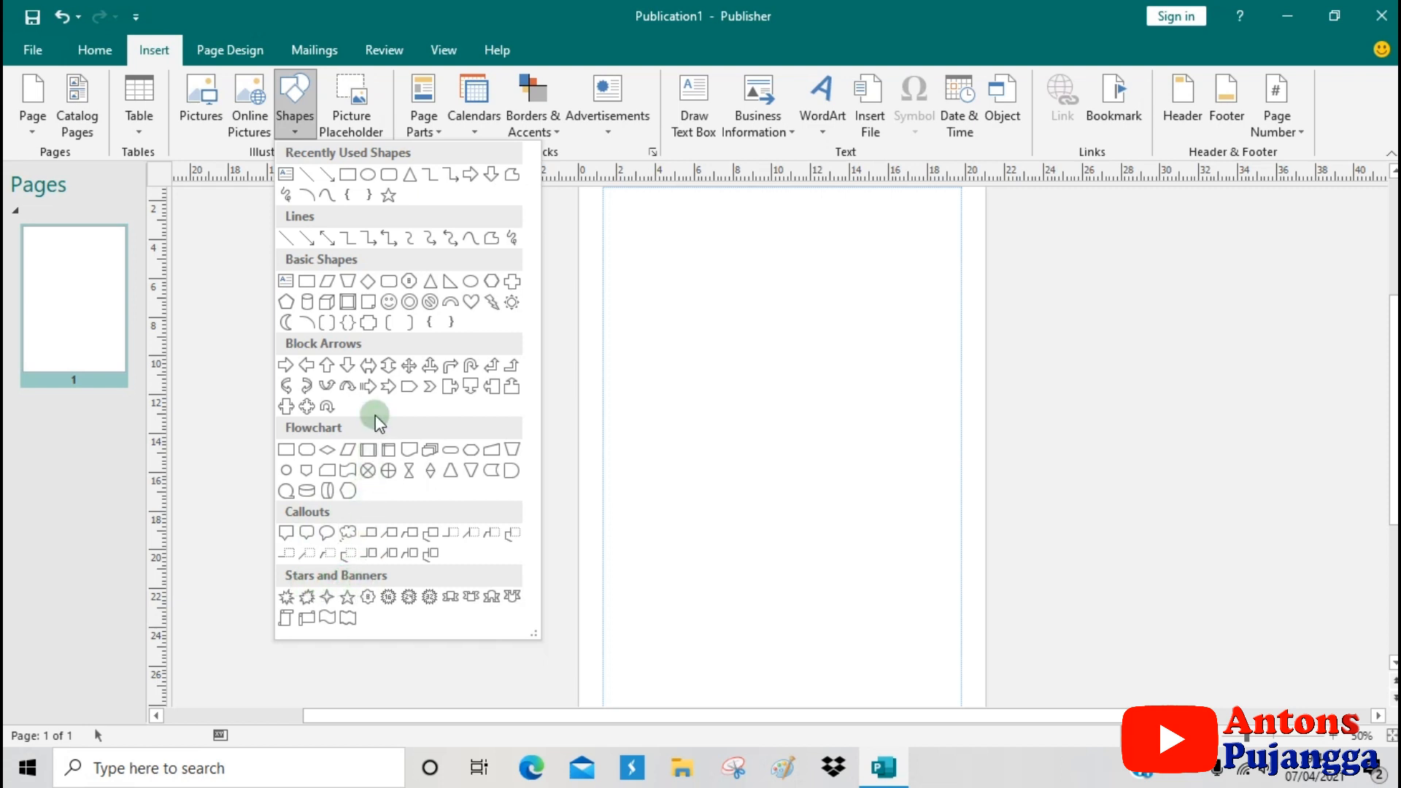
pyautogui.click(388, 301)
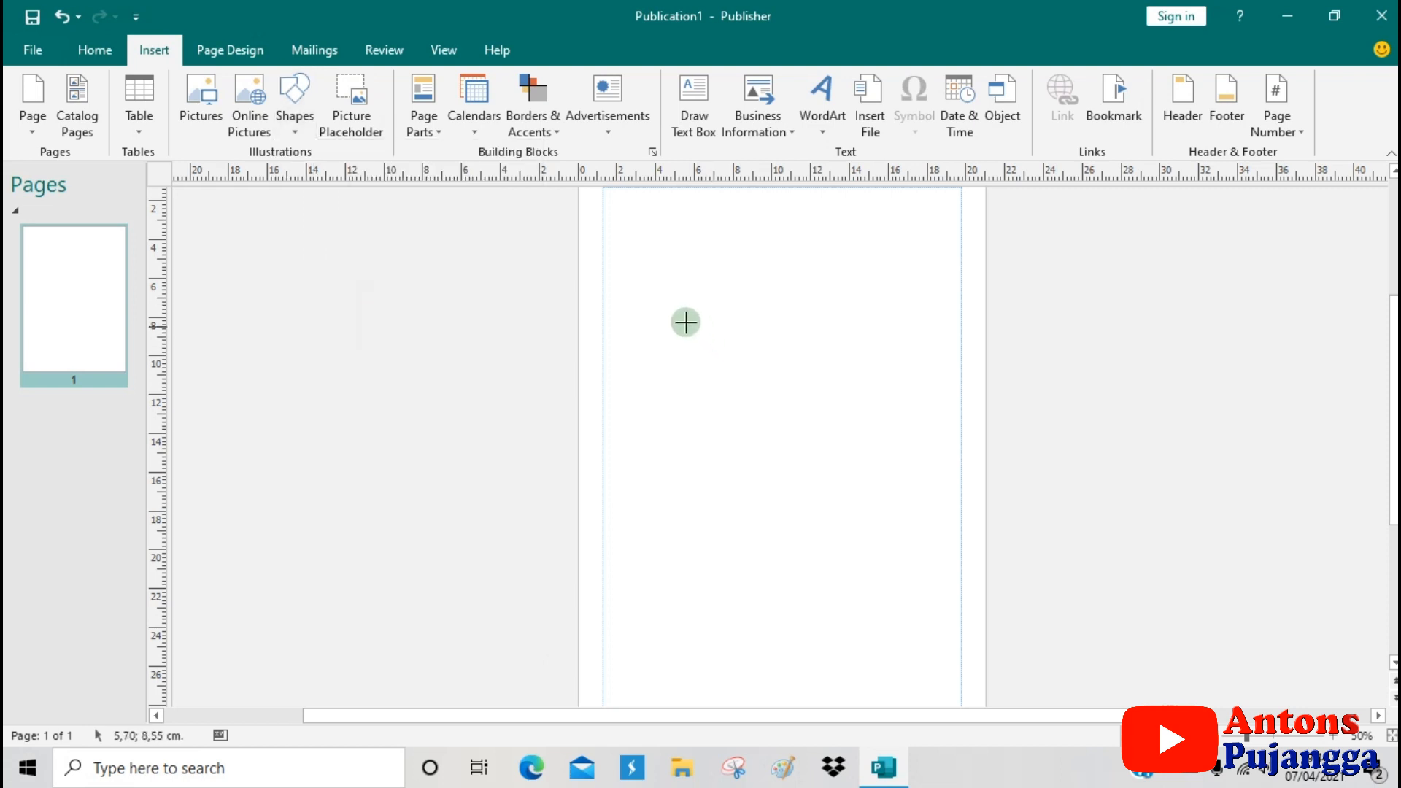
pyautogui.moveTo(683, 318); pyautogui.dragTo(853, 477)
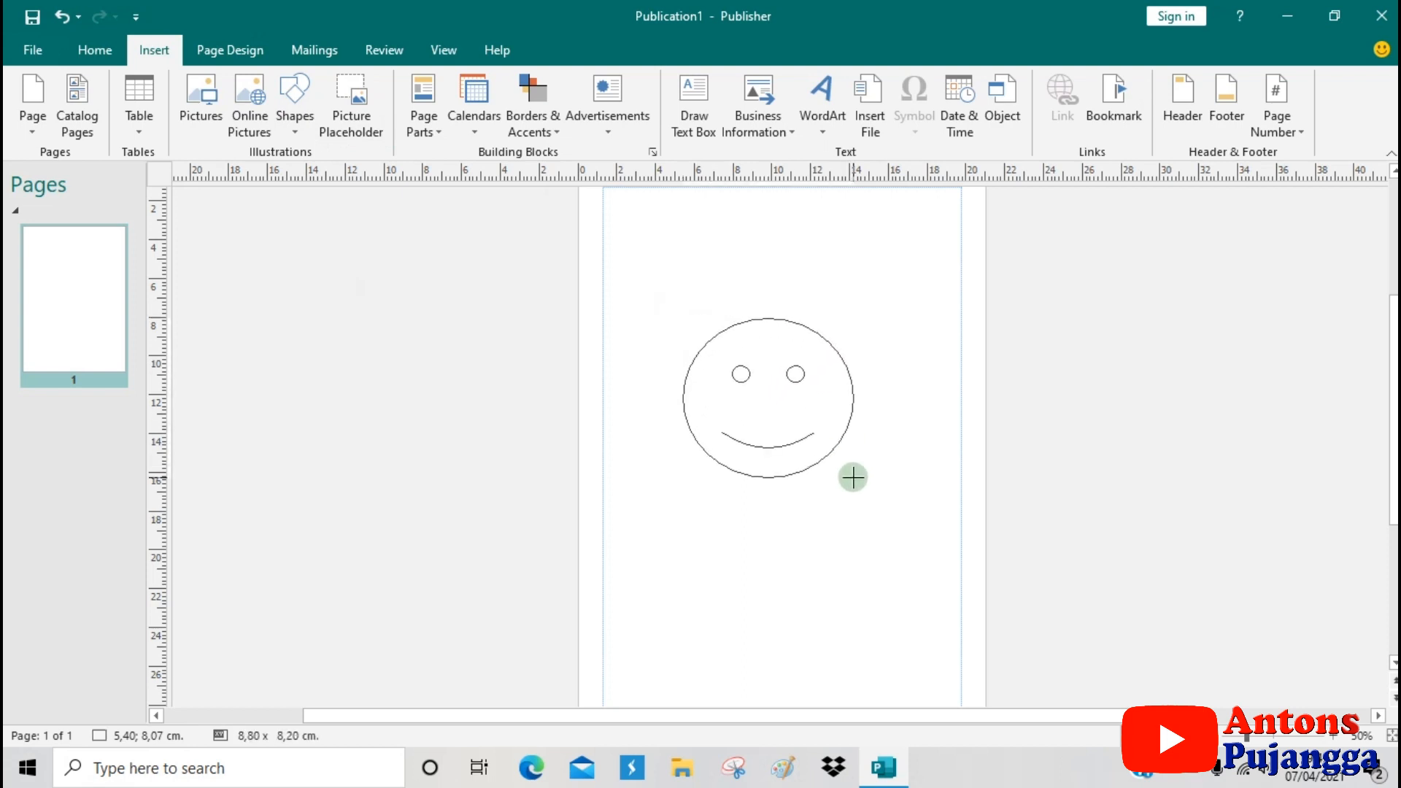
pyautogui.moveTo(853, 477); pyautogui.dragTo(853, 478)
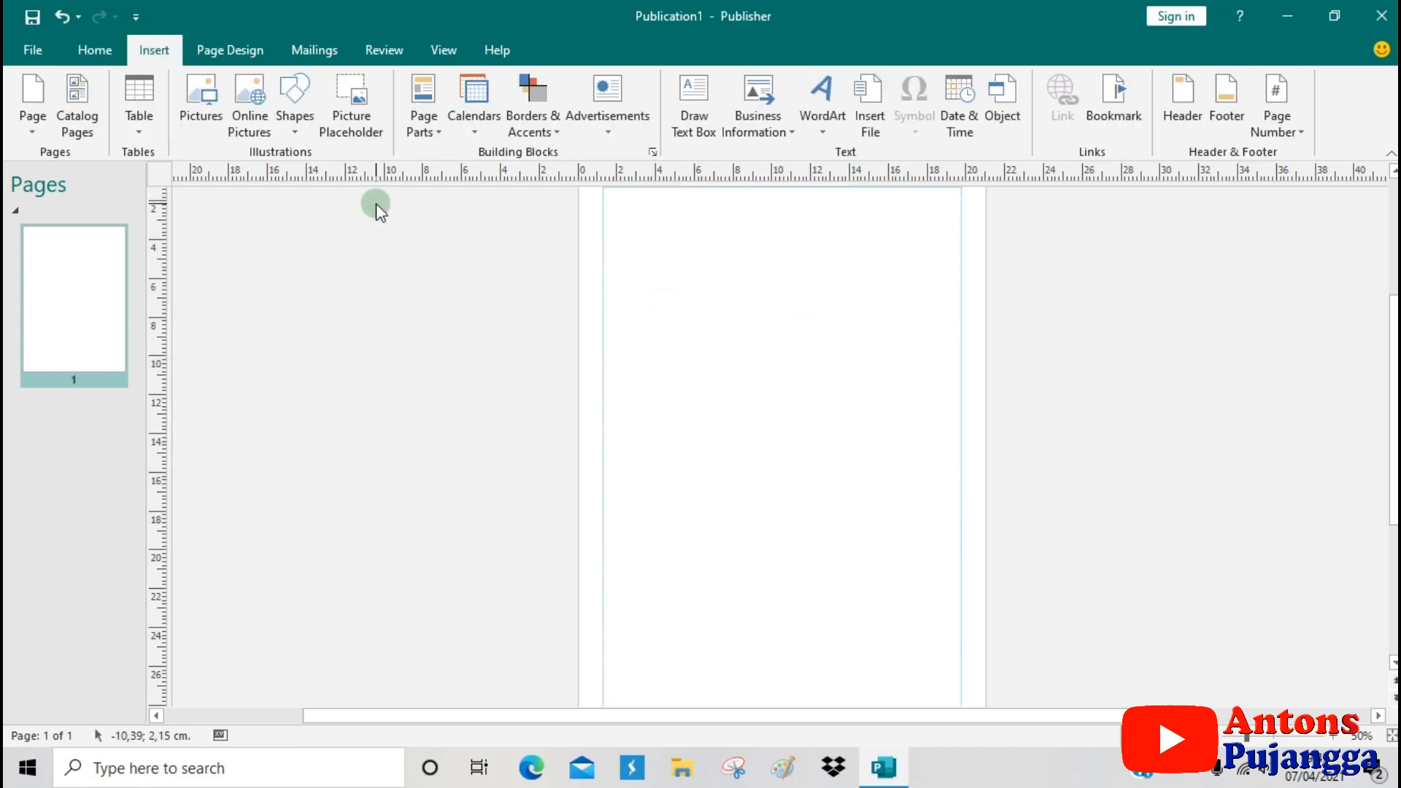
# Insert an empty picture placeholder, enlarge it to about 7.67 by 7.67 cm, and view its picture source options.
pyautogui.click(350, 100)
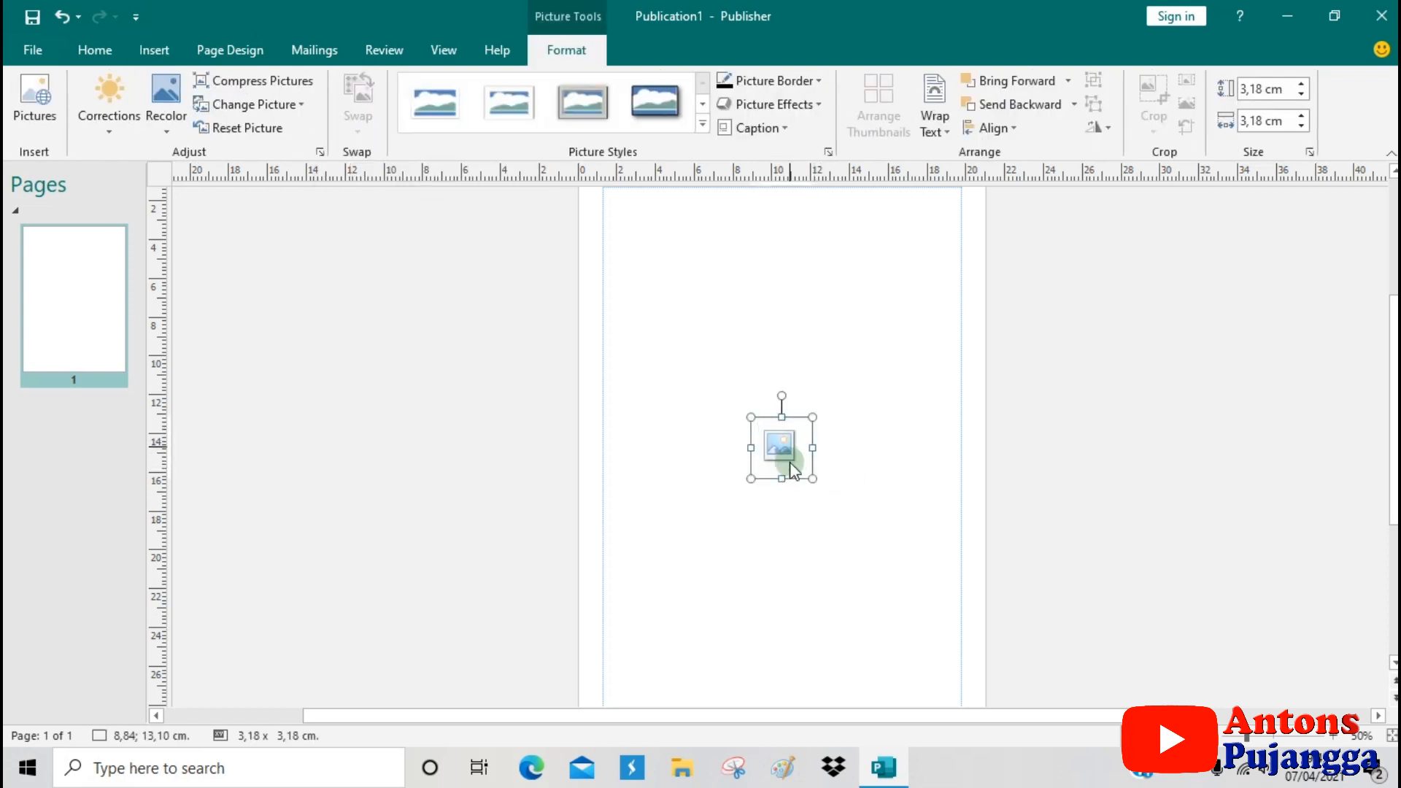
pyautogui.moveTo(812, 482); pyautogui.dragTo(902, 548)
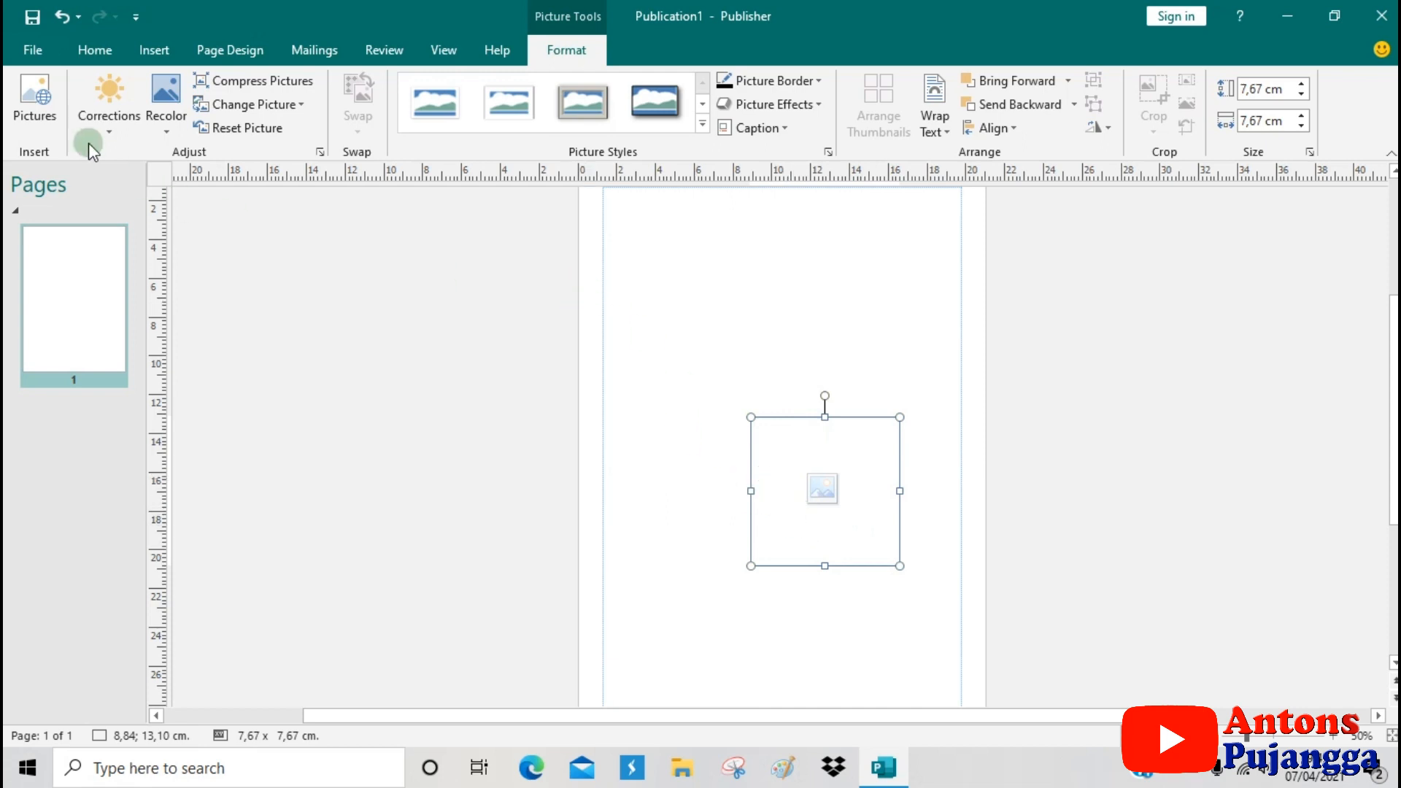
pyautogui.click(156, 59)
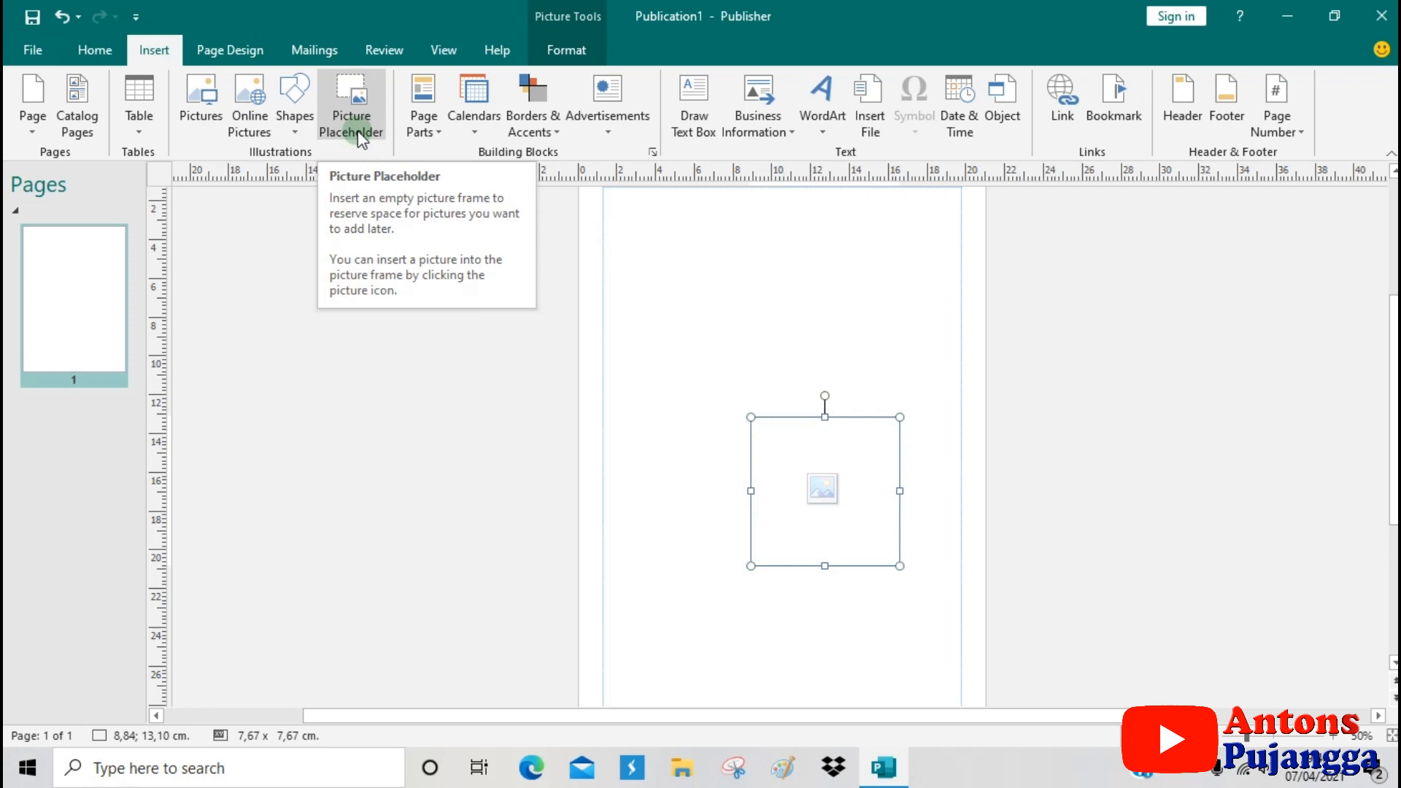
pyautogui.click(826, 487)
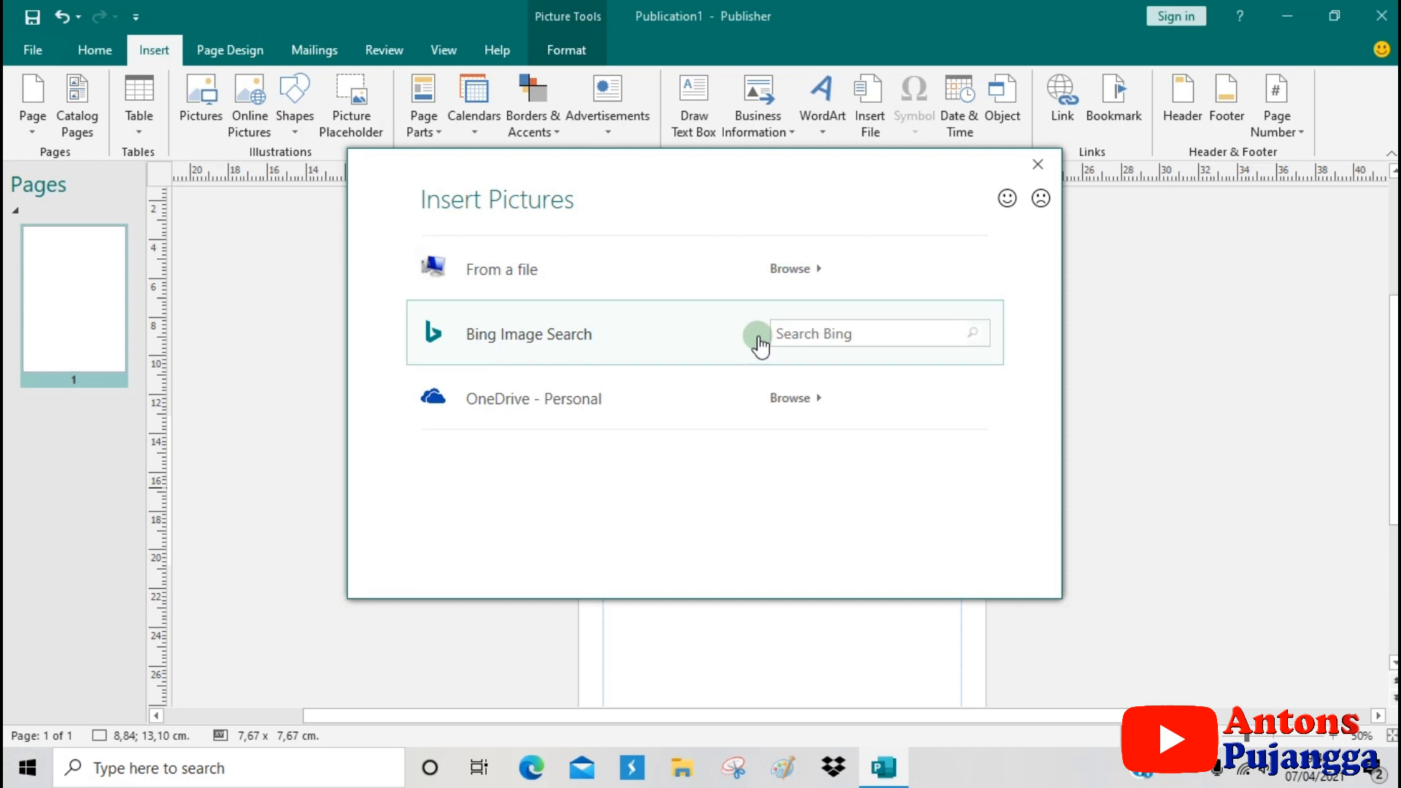
pyautogui.press('Escape')
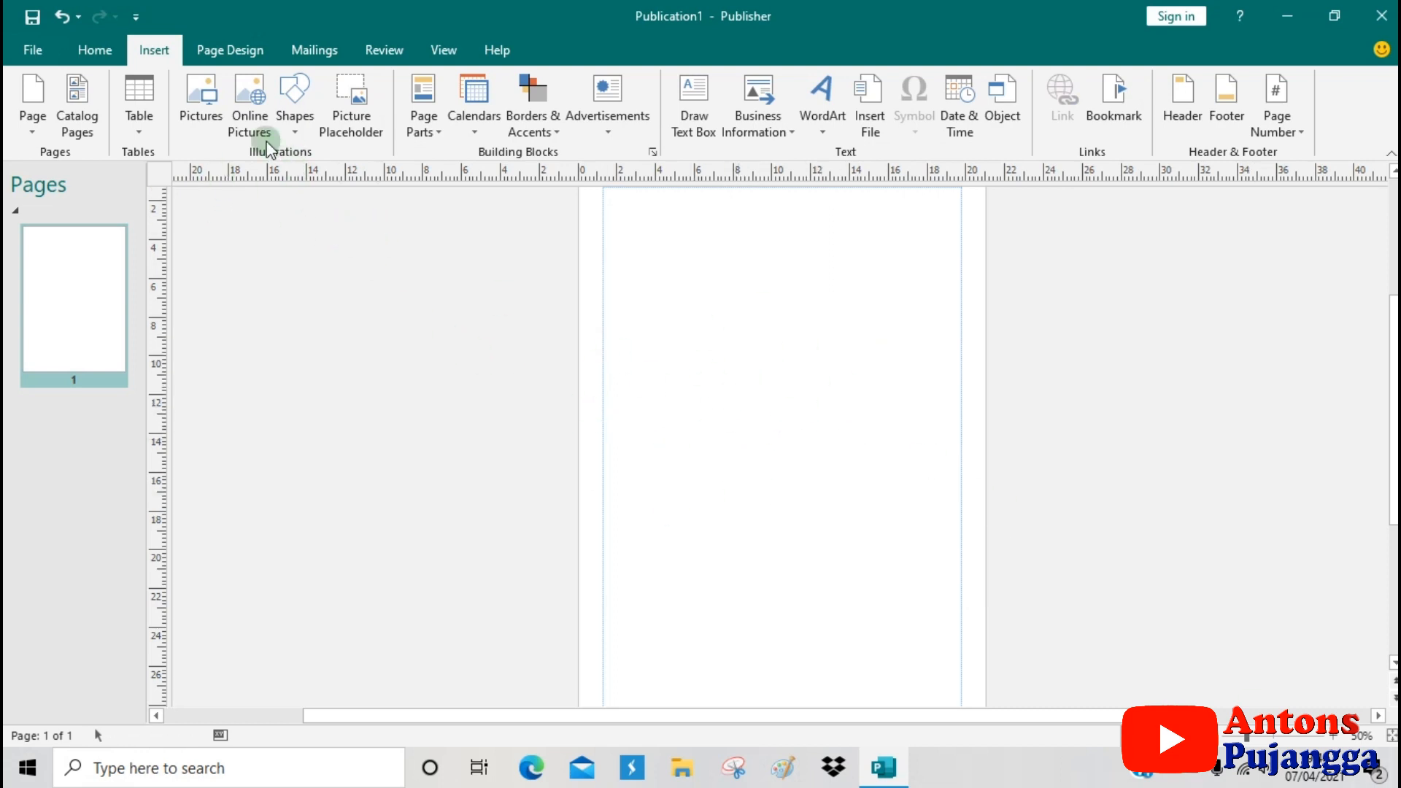
# Find "serviam" through Bing online pictures and insert the green SERVIAM shield onto the page.
pyautogui.click(248, 116)
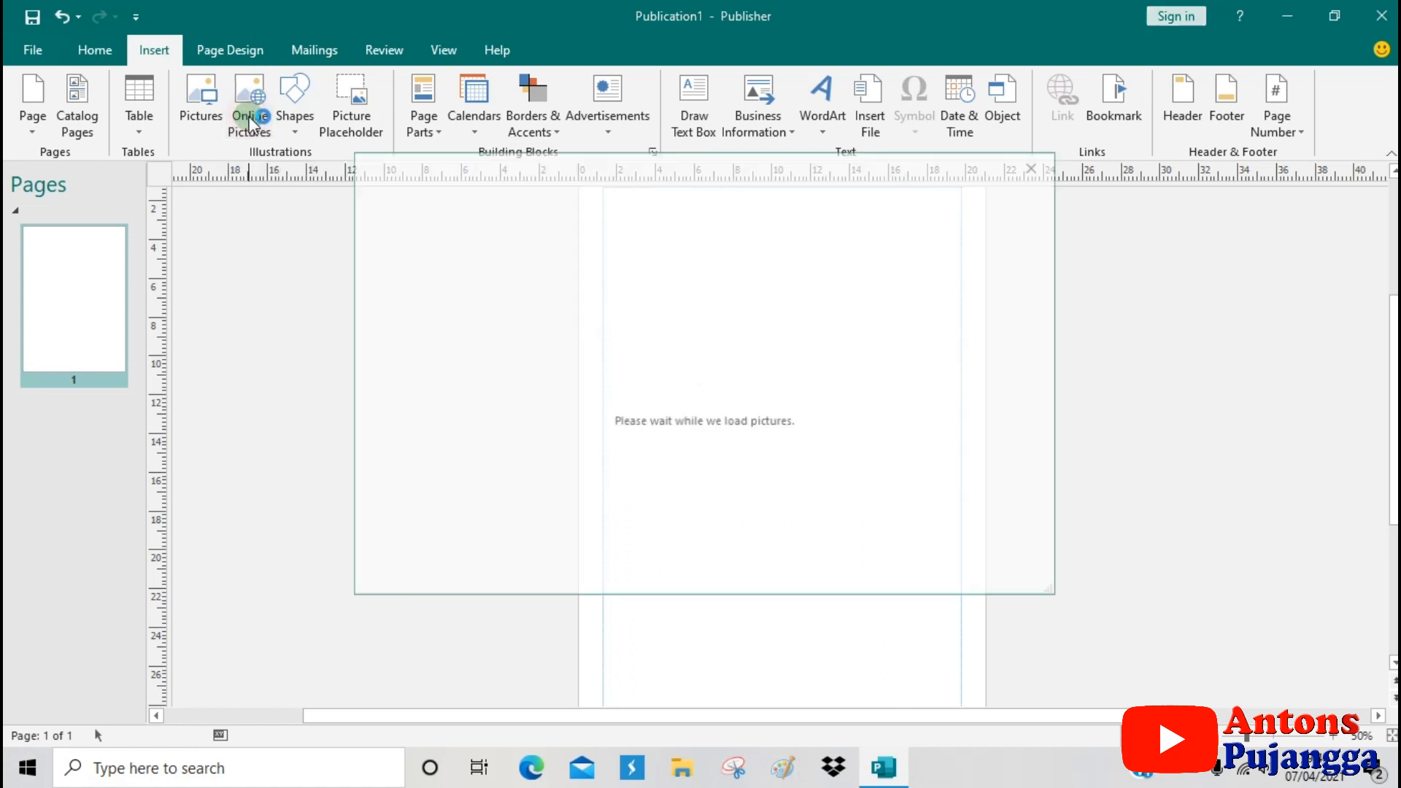
pyautogui.click(807, 273)
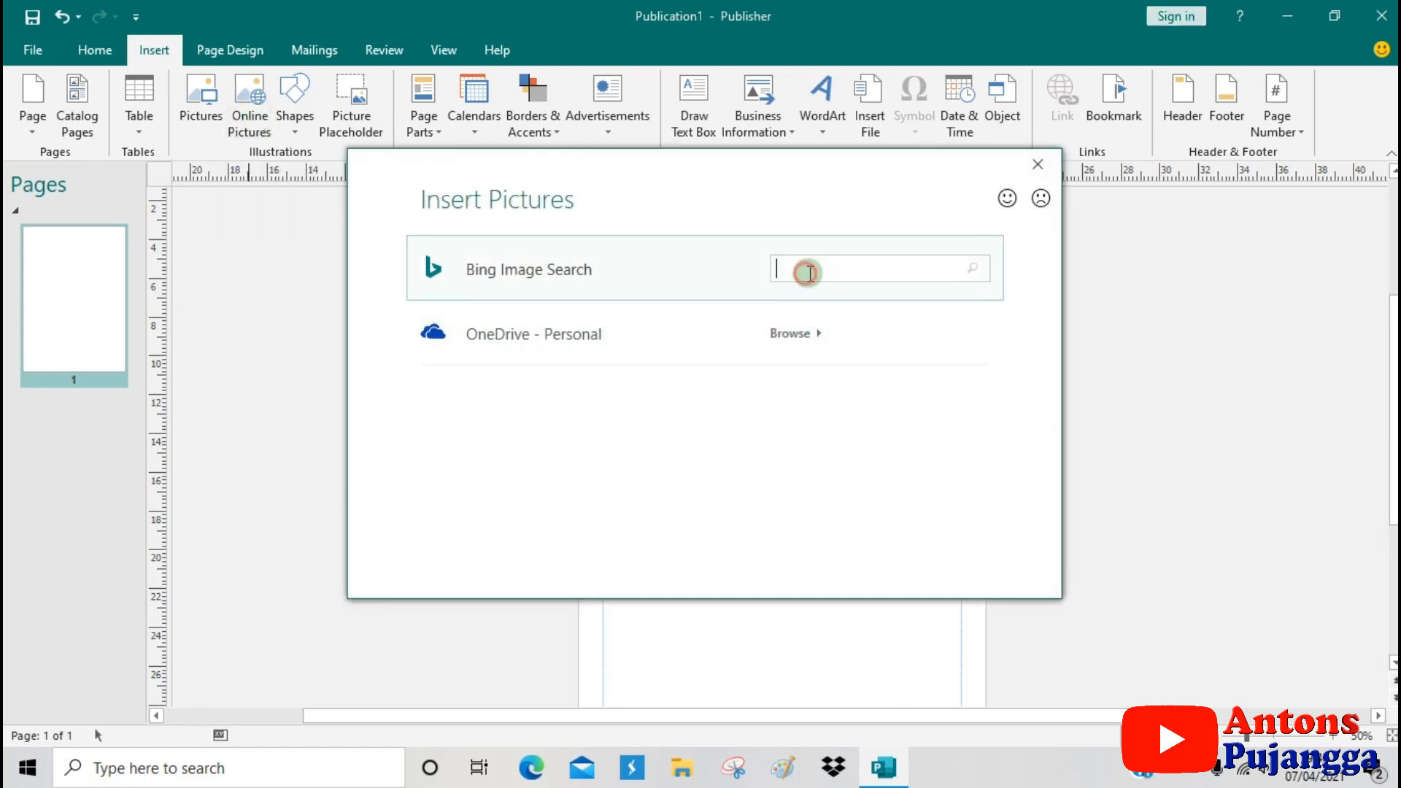
pyautogui.write('serviam')
pyautogui.press('Return')
pyautogui.scroll(-10, 935, 513)
pyautogui.scroll(10, 1054, 437)
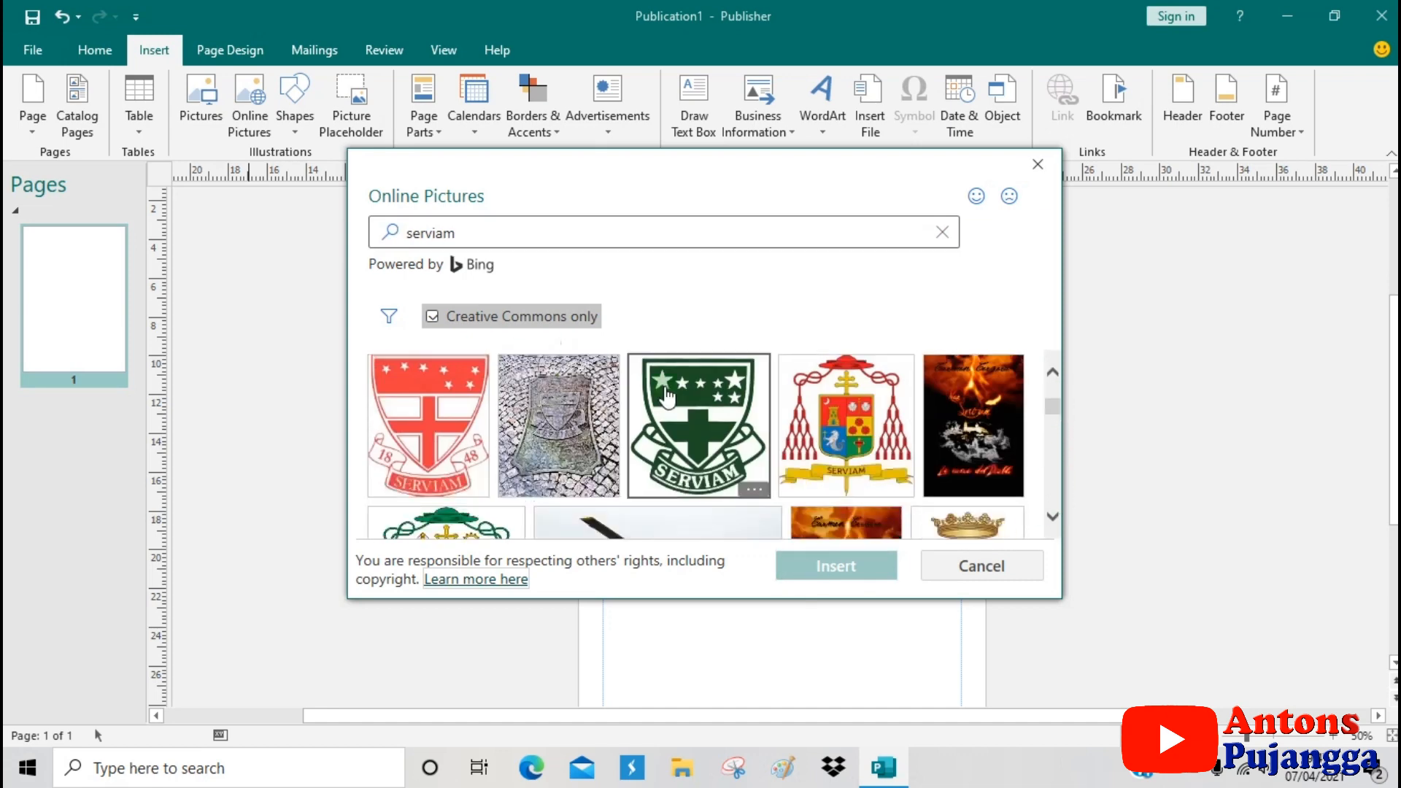
pyautogui.click(699, 425)
pyautogui.click(836, 566)
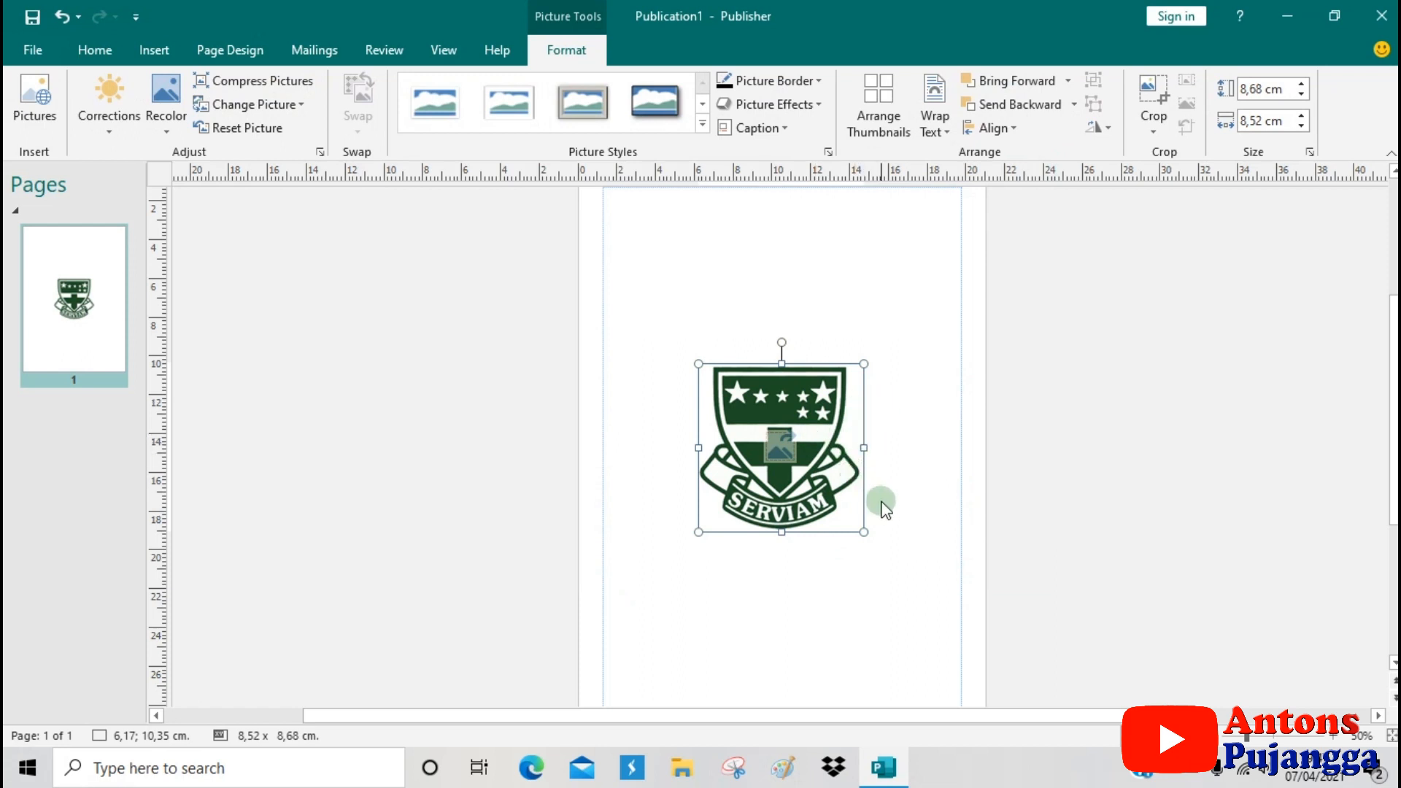
# Enlarge the SERVIAM shield picture proportionally and set its height to 10 cm.
pyautogui.moveTo(856, 526); pyautogui.dragTo(884, 538)
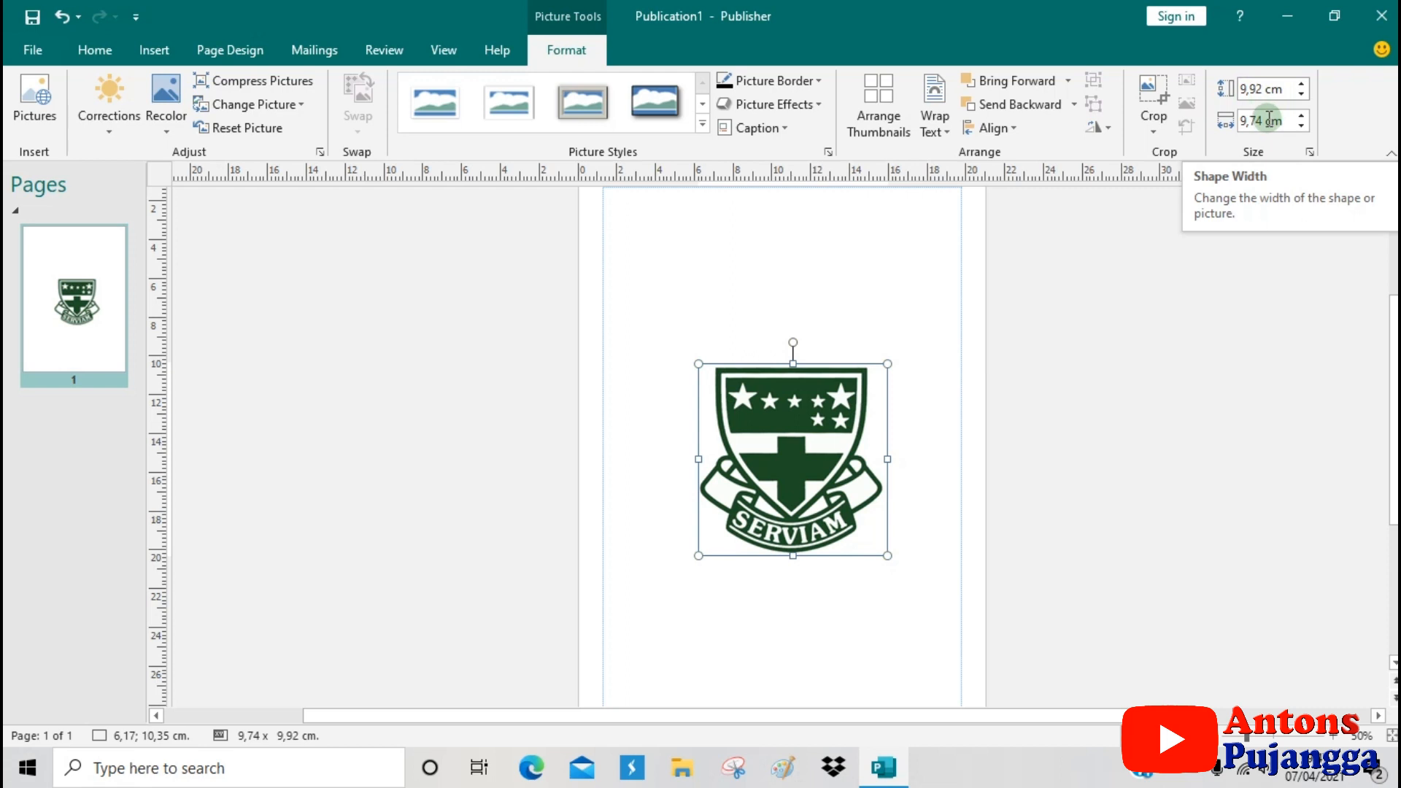
pyautogui.click(1266, 90)
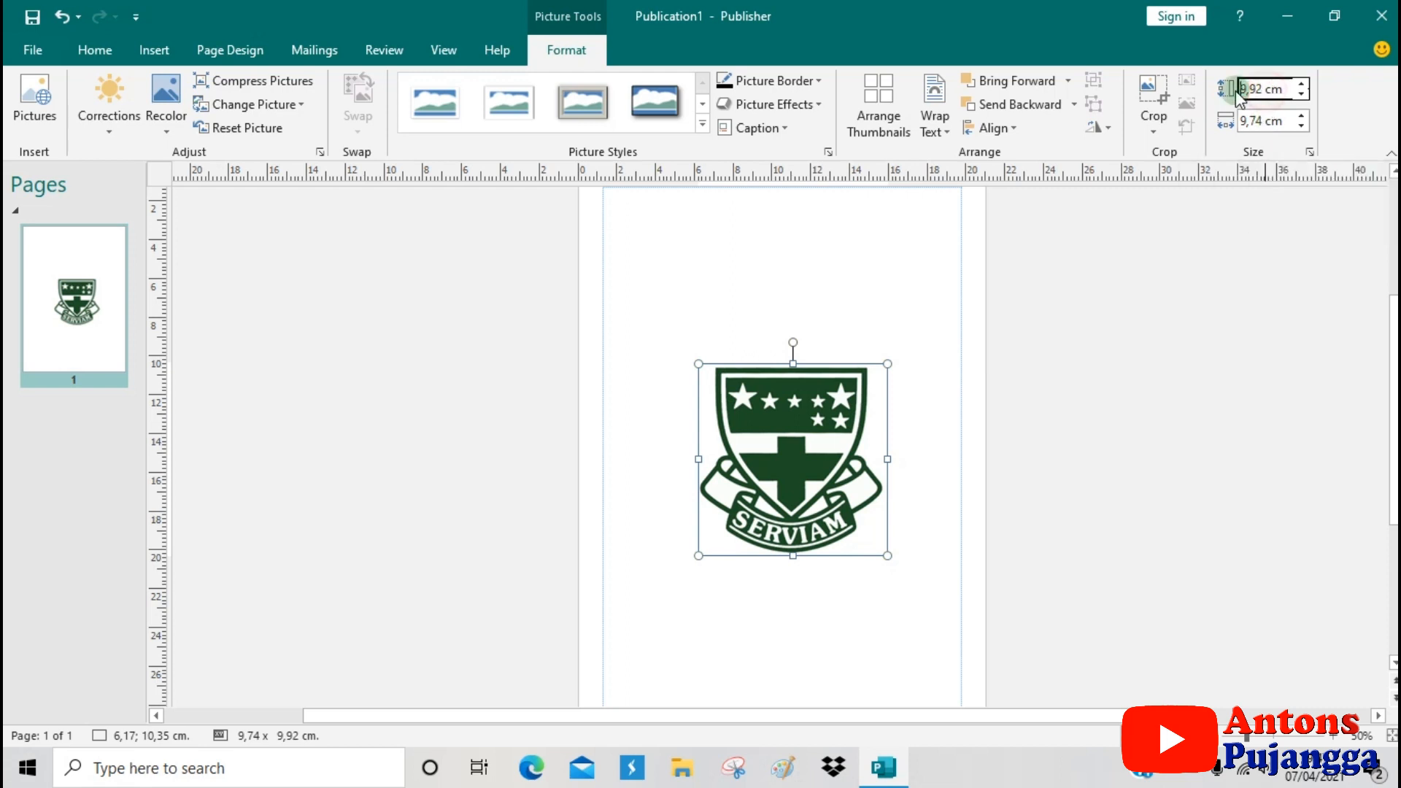
pyautogui.moveTo(1268, 89); pyautogui.dragTo(1229, 89)
pyautogui.write('10')
pyautogui.click(1273, 119)
pyautogui.click(1242, 231)
pyautogui.click(792, 458)
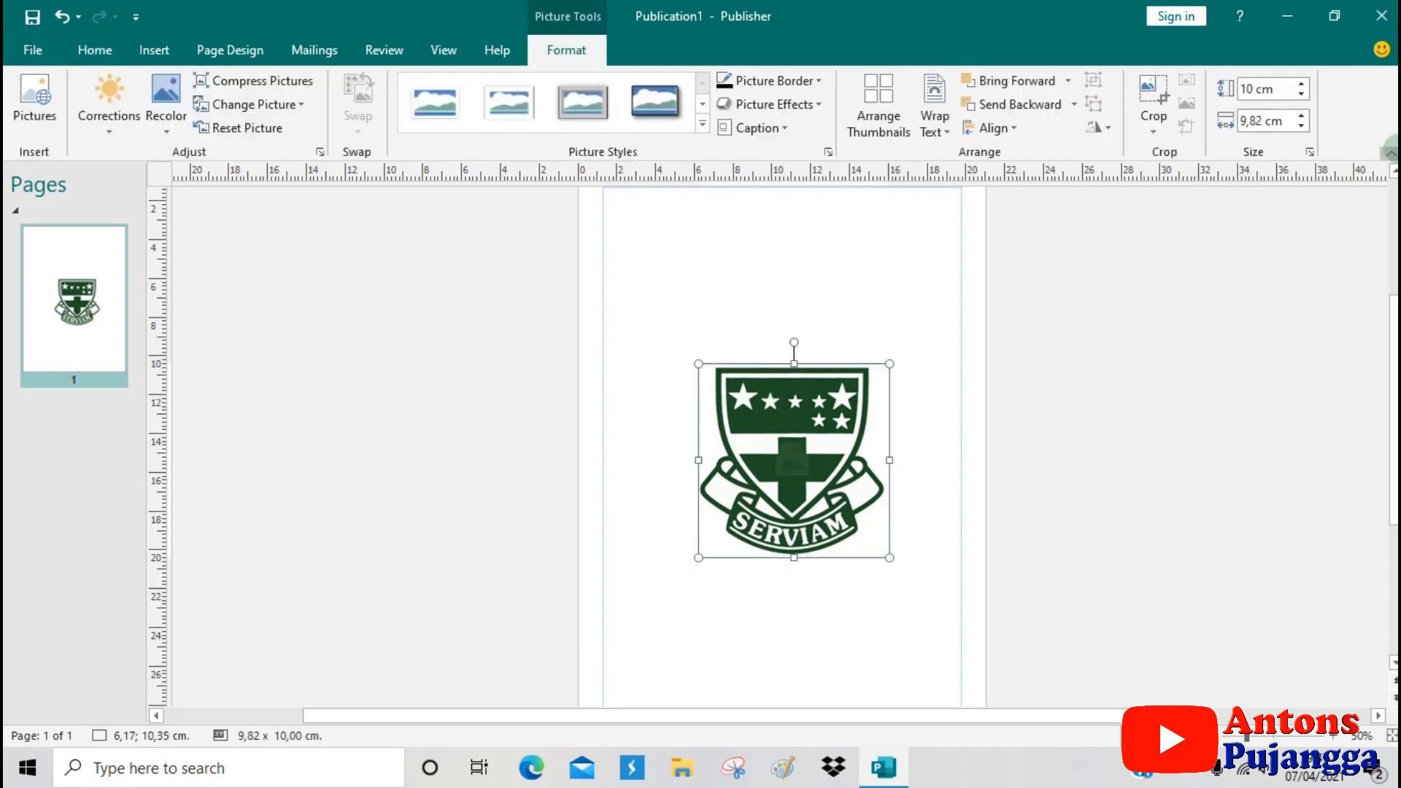
pyautogui.doubleClick(1256, 131)
pyautogui.click(862, 303)
pyautogui.click(833, 444)
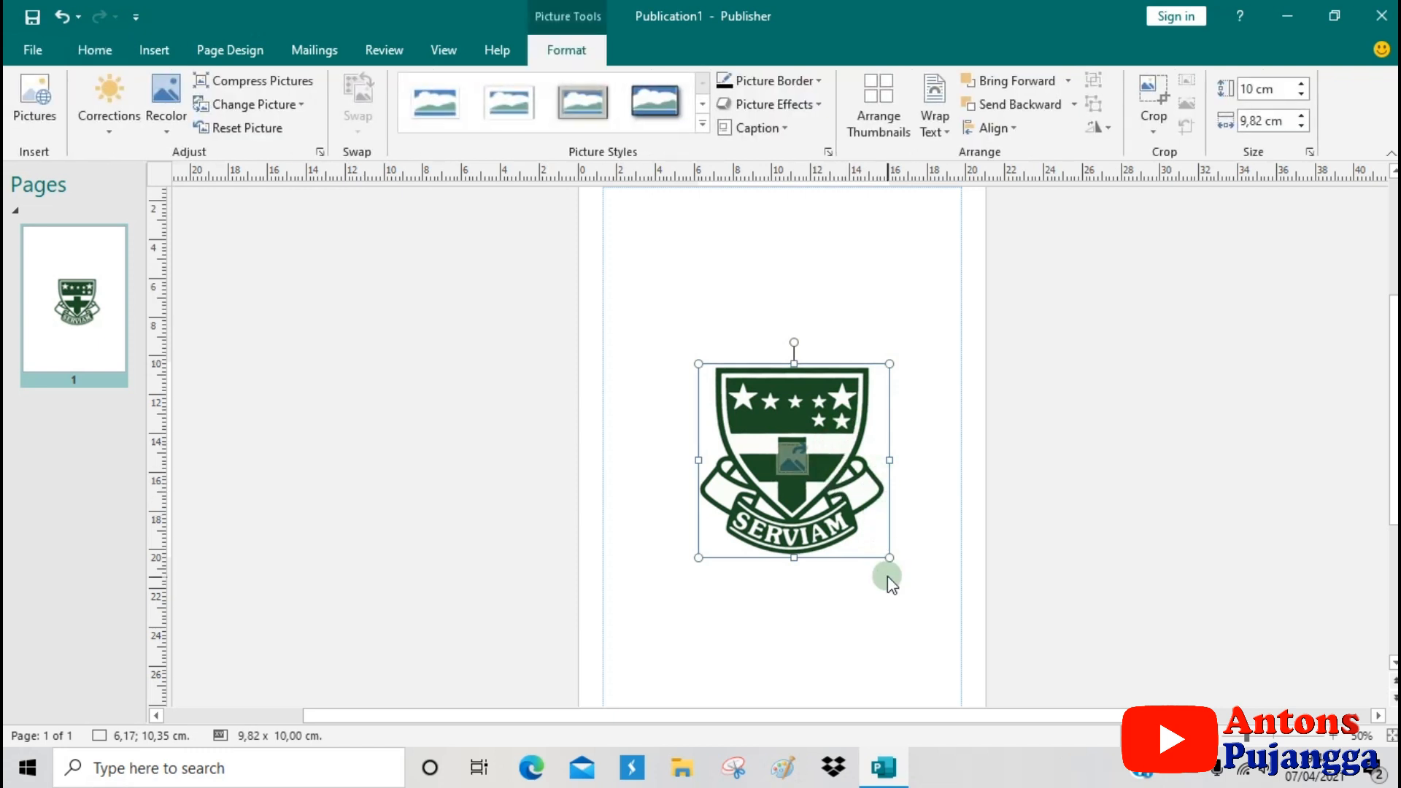
# Crop the right side of the SERVIAM shield to a width of about 8.44 cm and undo the crop.
pyautogui.click(1146, 115)
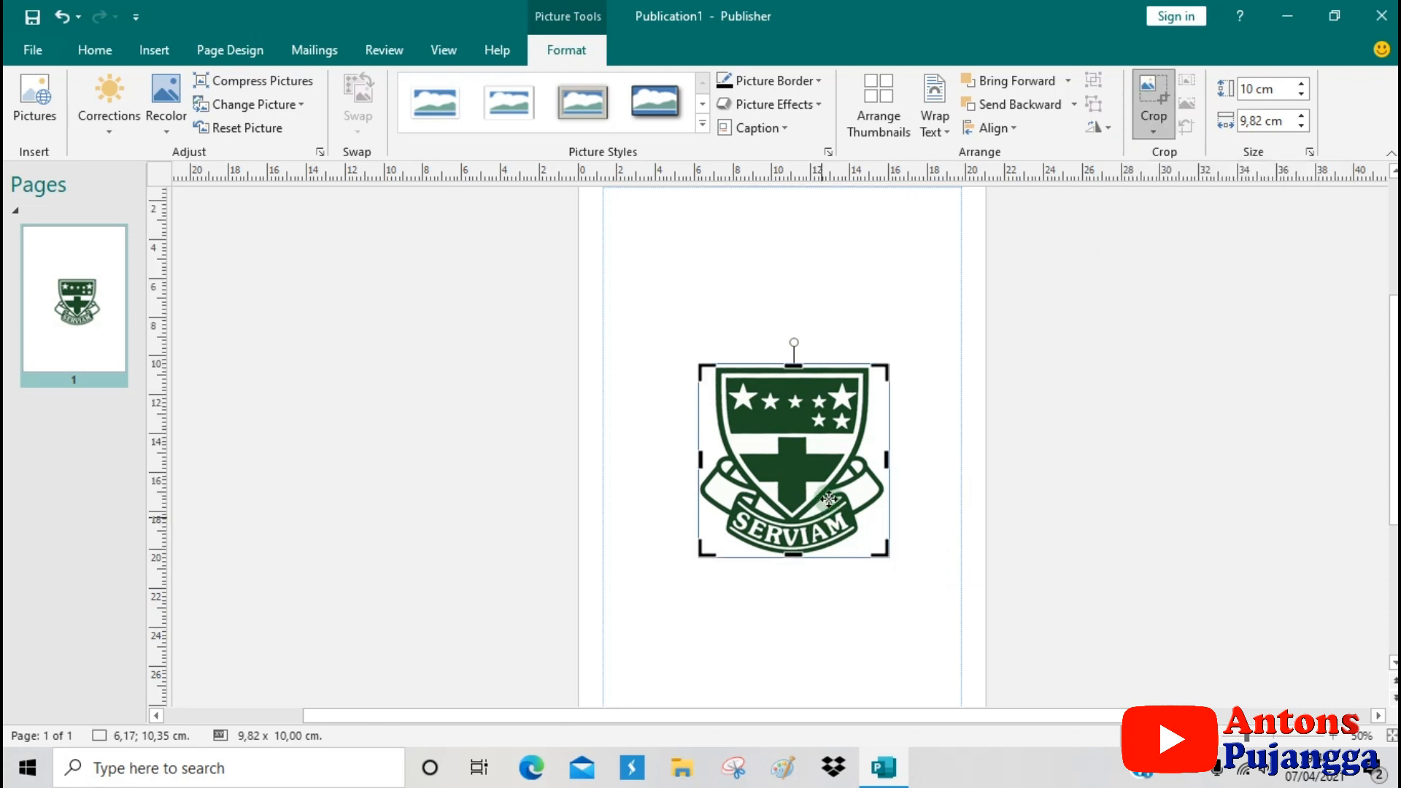
pyautogui.moveTo(886, 458); pyautogui.dragTo(862, 459)
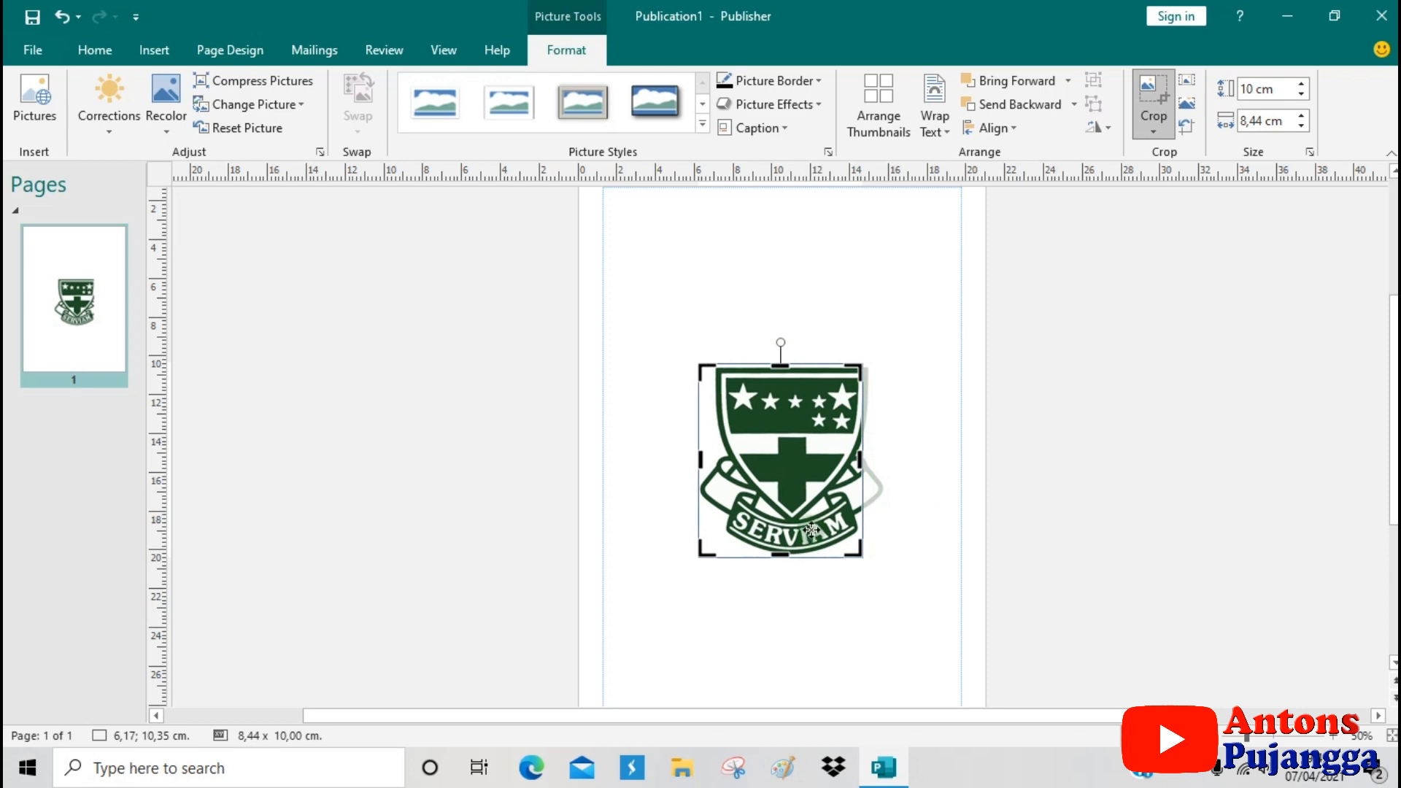
pyautogui.click(820, 616)
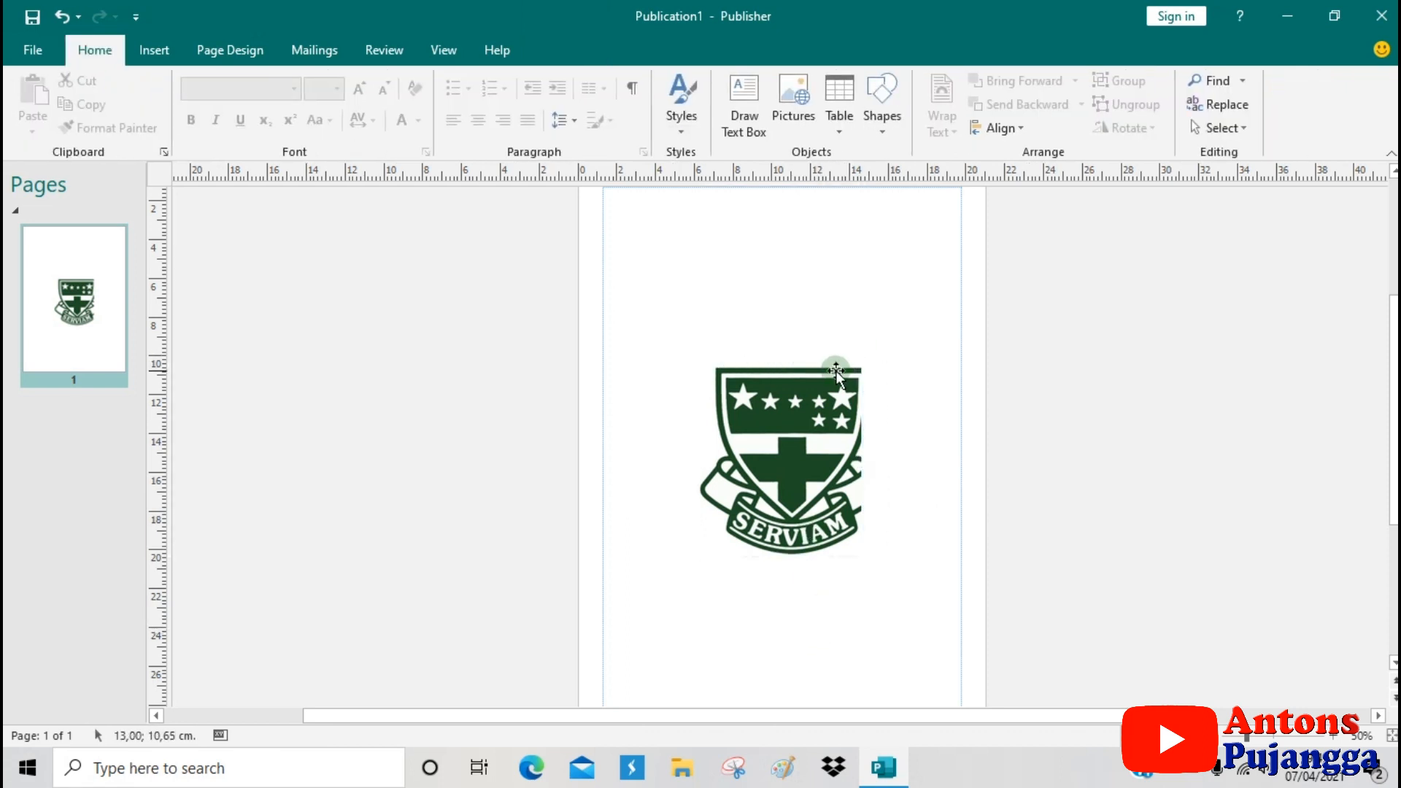
pyautogui.click(779, 458)
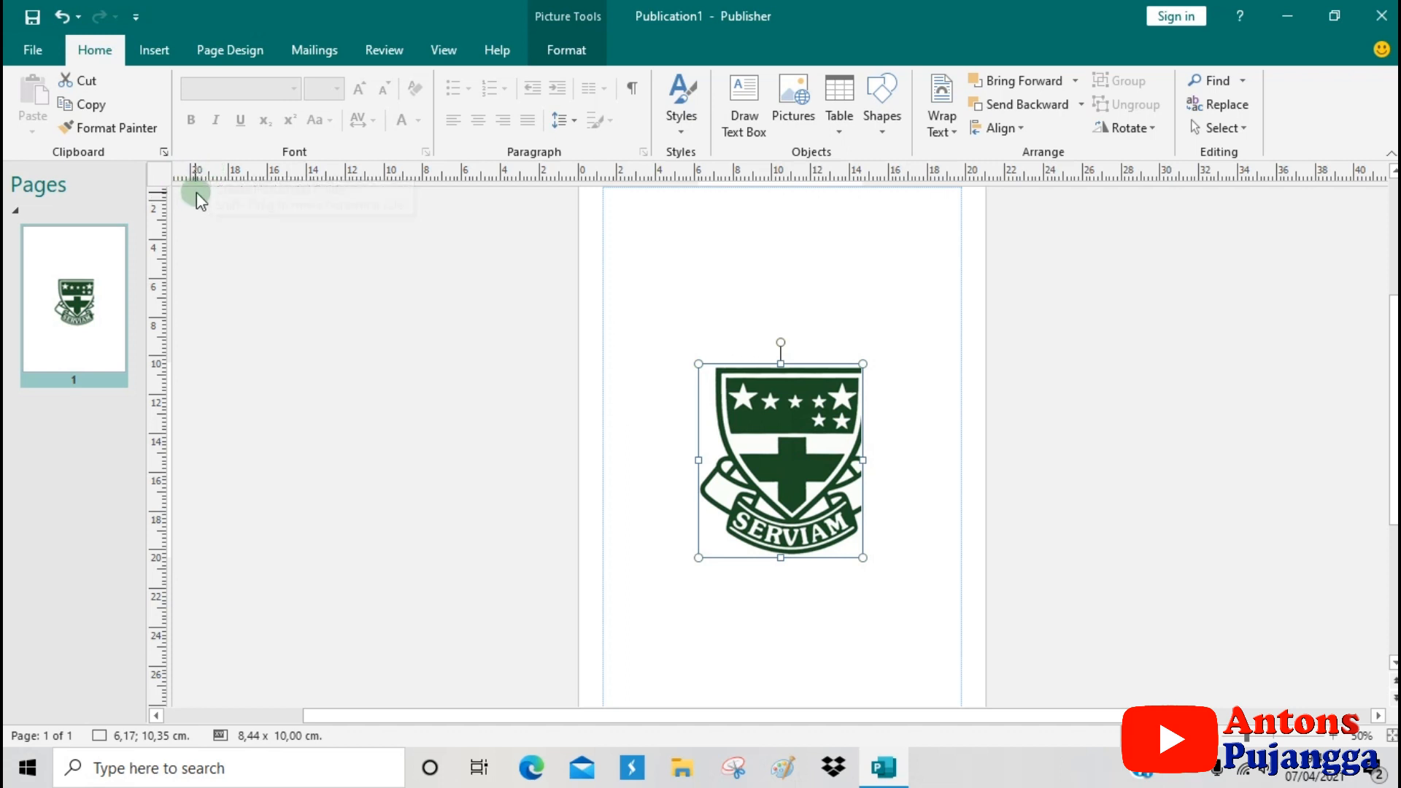
pyautogui.click(64, 16)
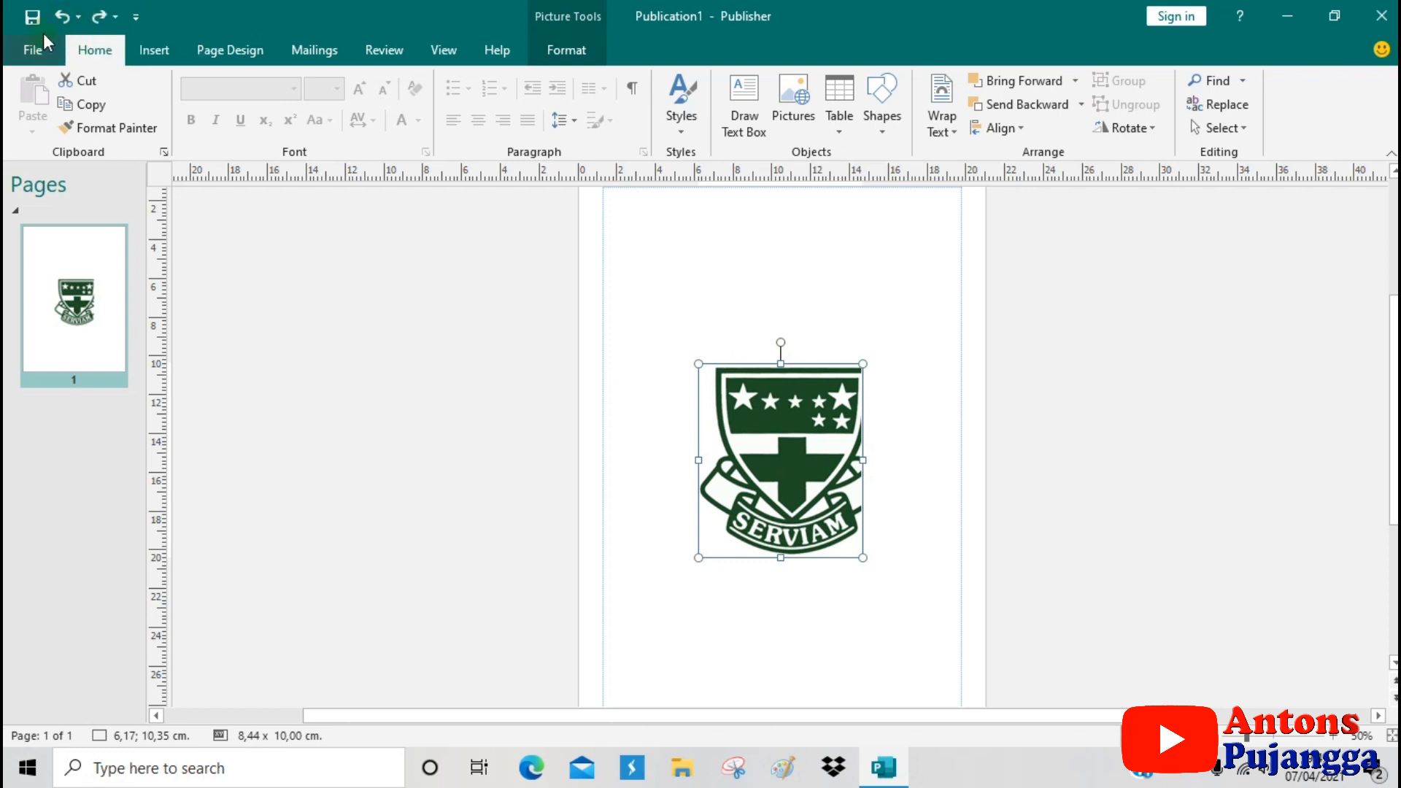
pyautogui.click(59, 17)
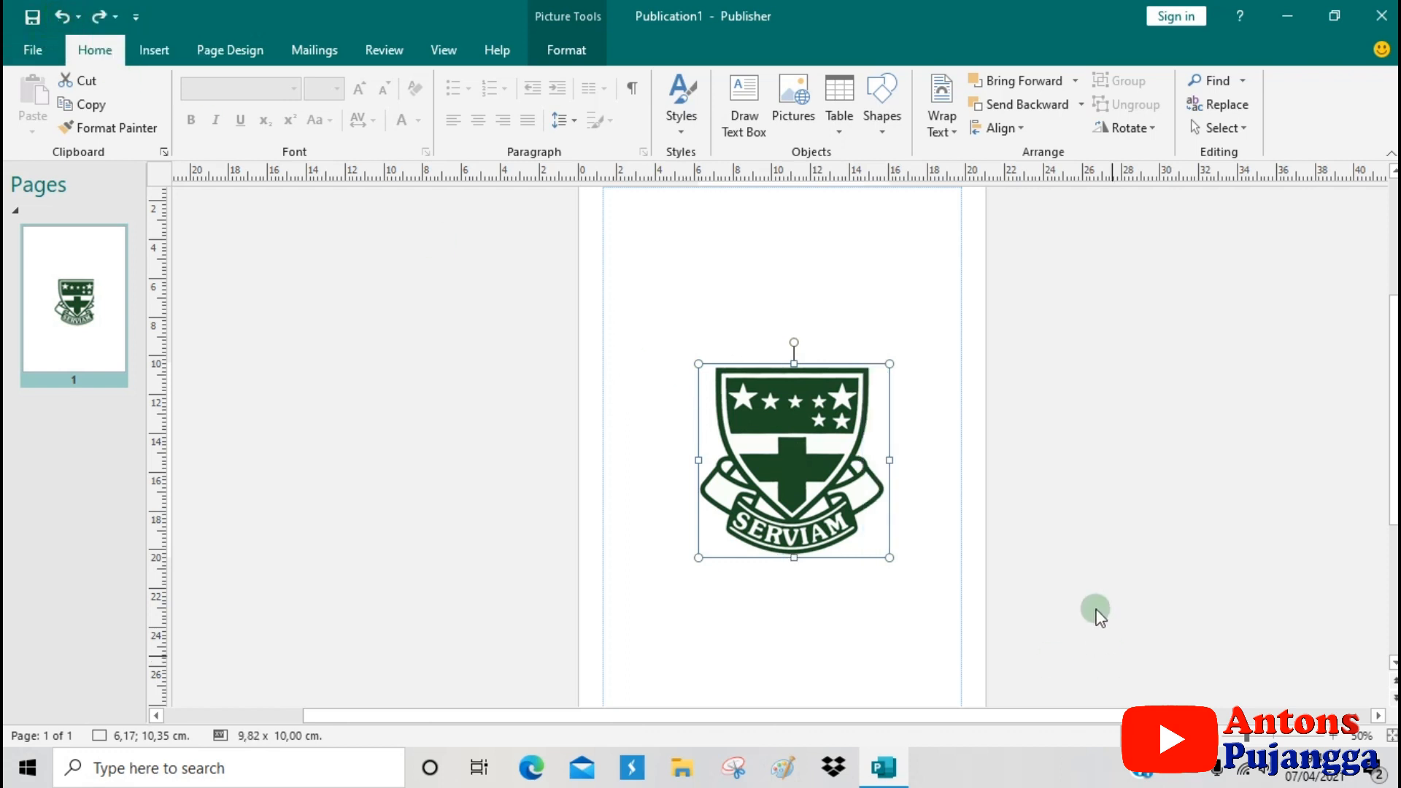
pyautogui.click(861, 641)
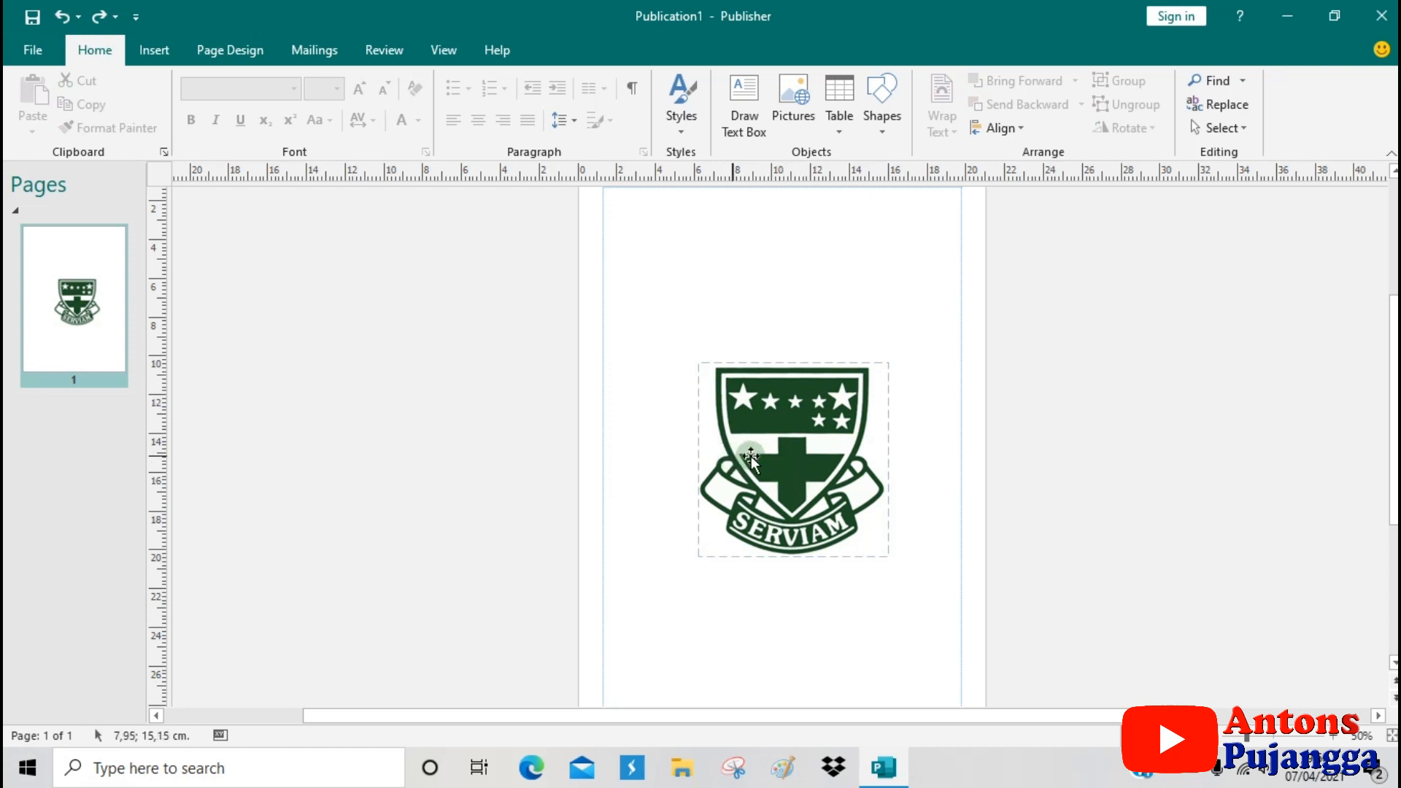
pyautogui.click(798, 623)
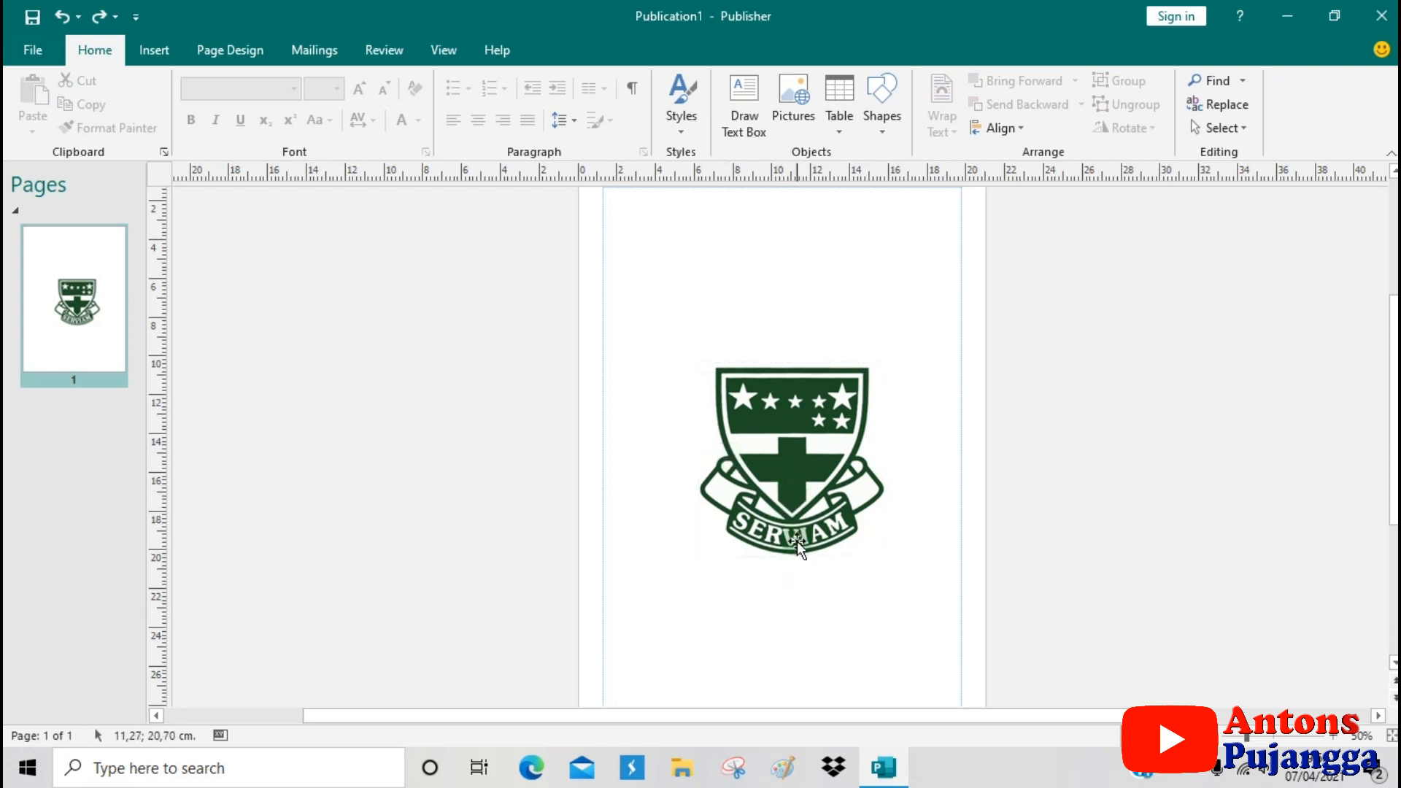
pyautogui.click(800, 476)
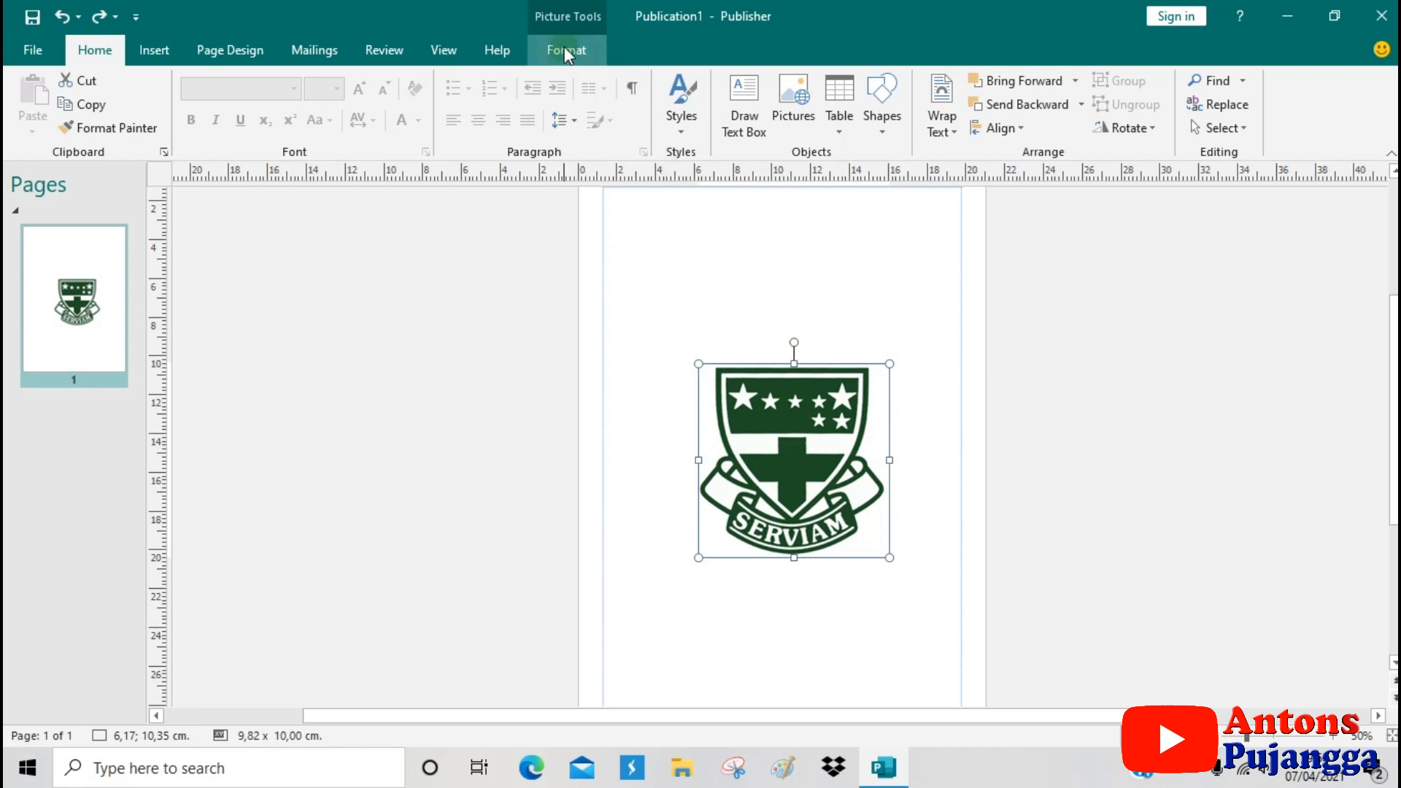
pyautogui.click(798, 666)
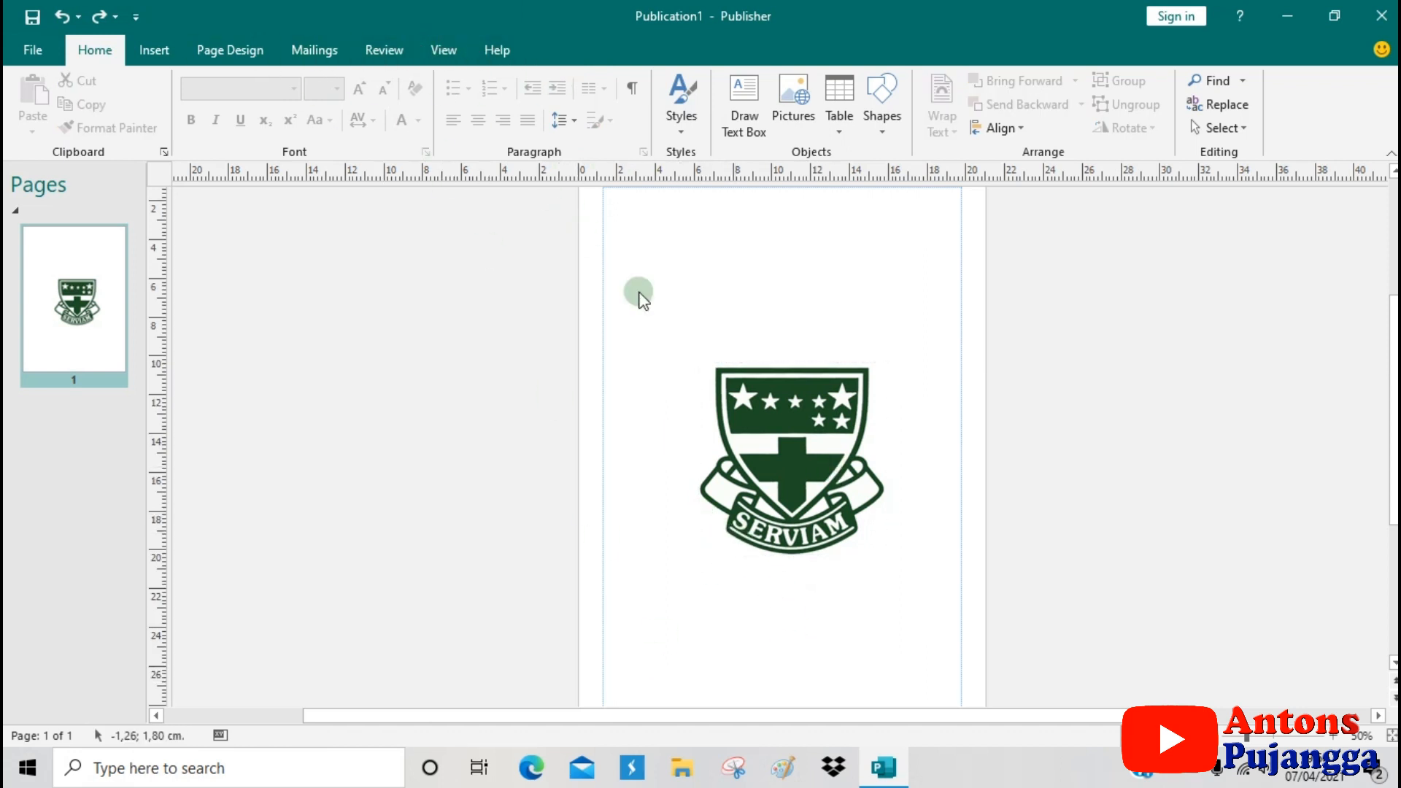
# Apply the darkest, lowest-contrast correction preset to the SERVIAM shield picture.
pyautogui.click(781, 457)
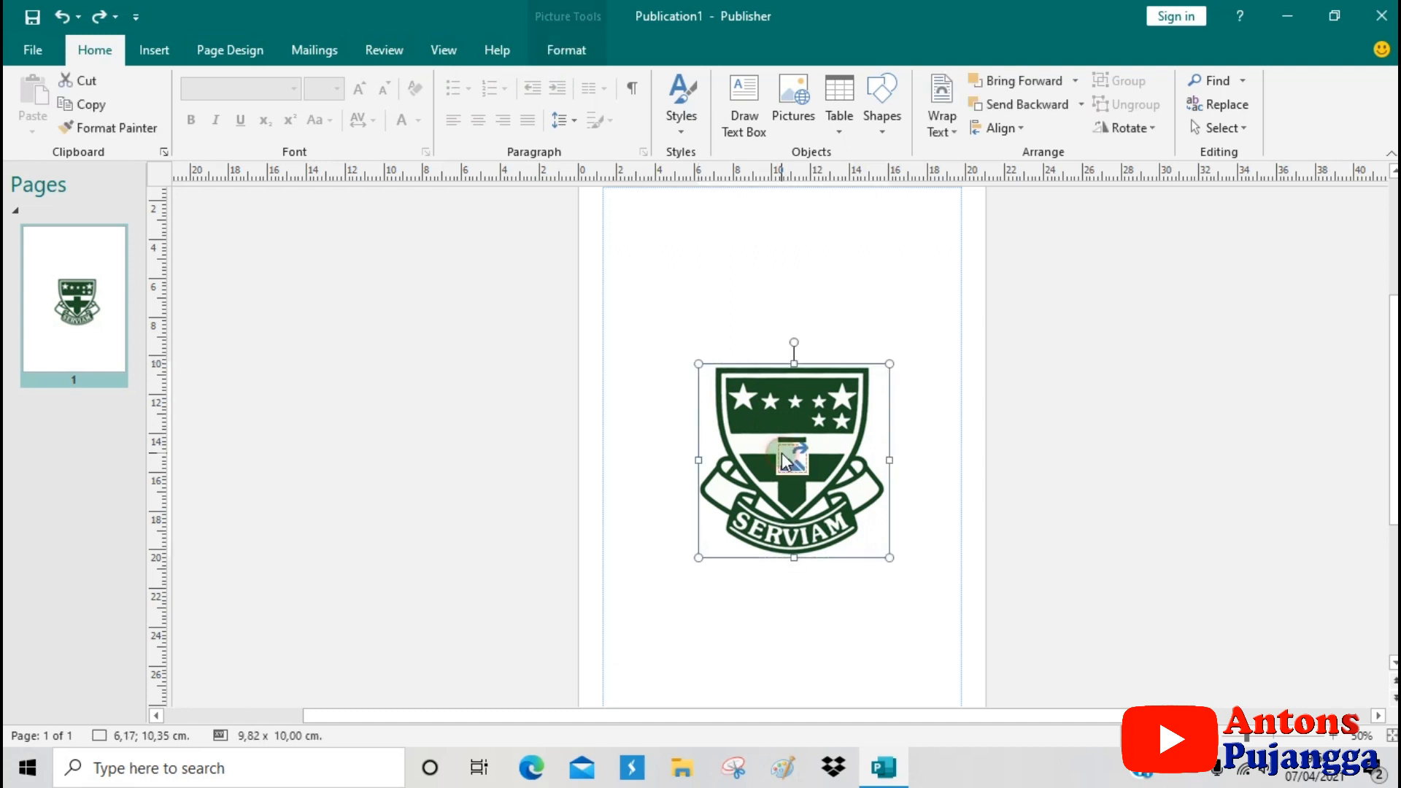
pyautogui.click(559, 51)
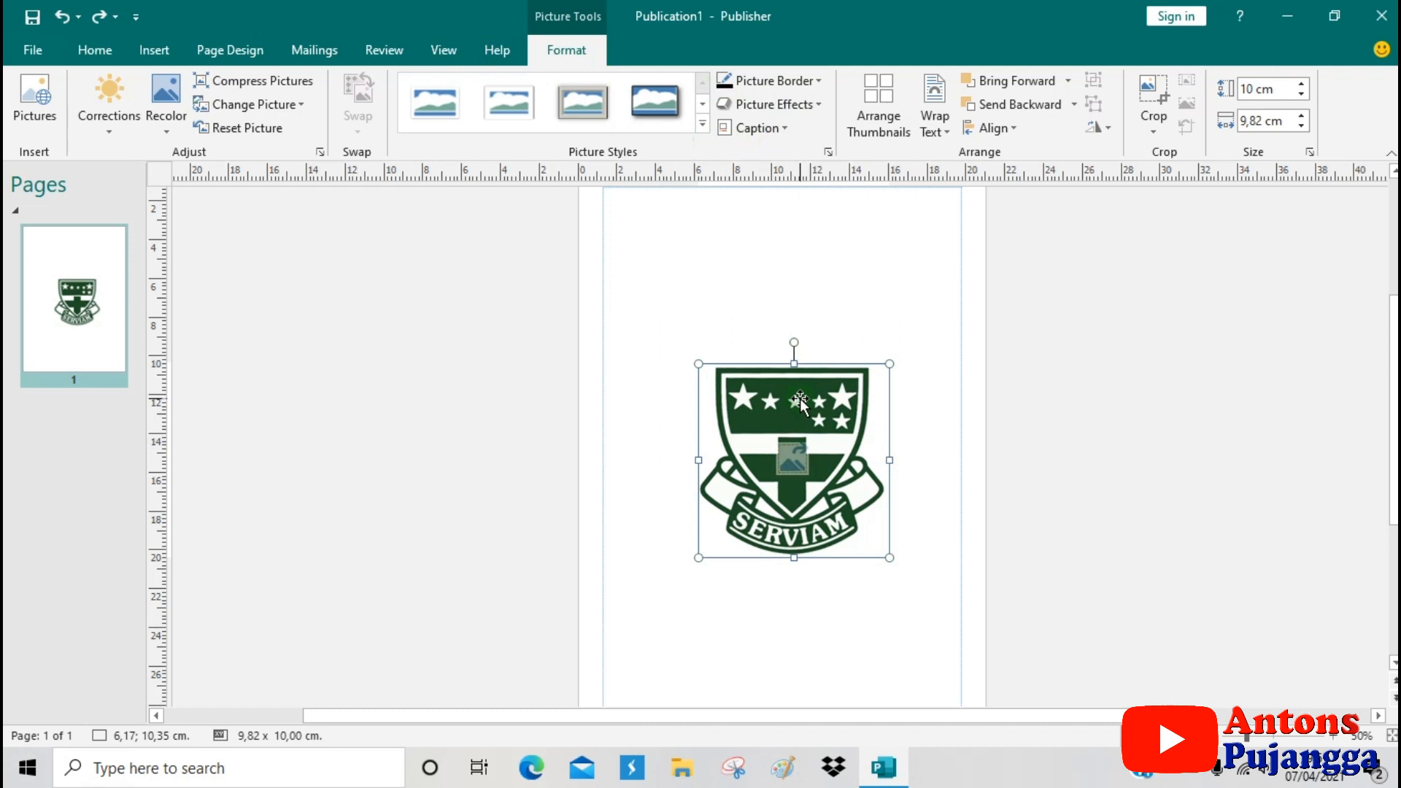
pyautogui.click(110, 131)
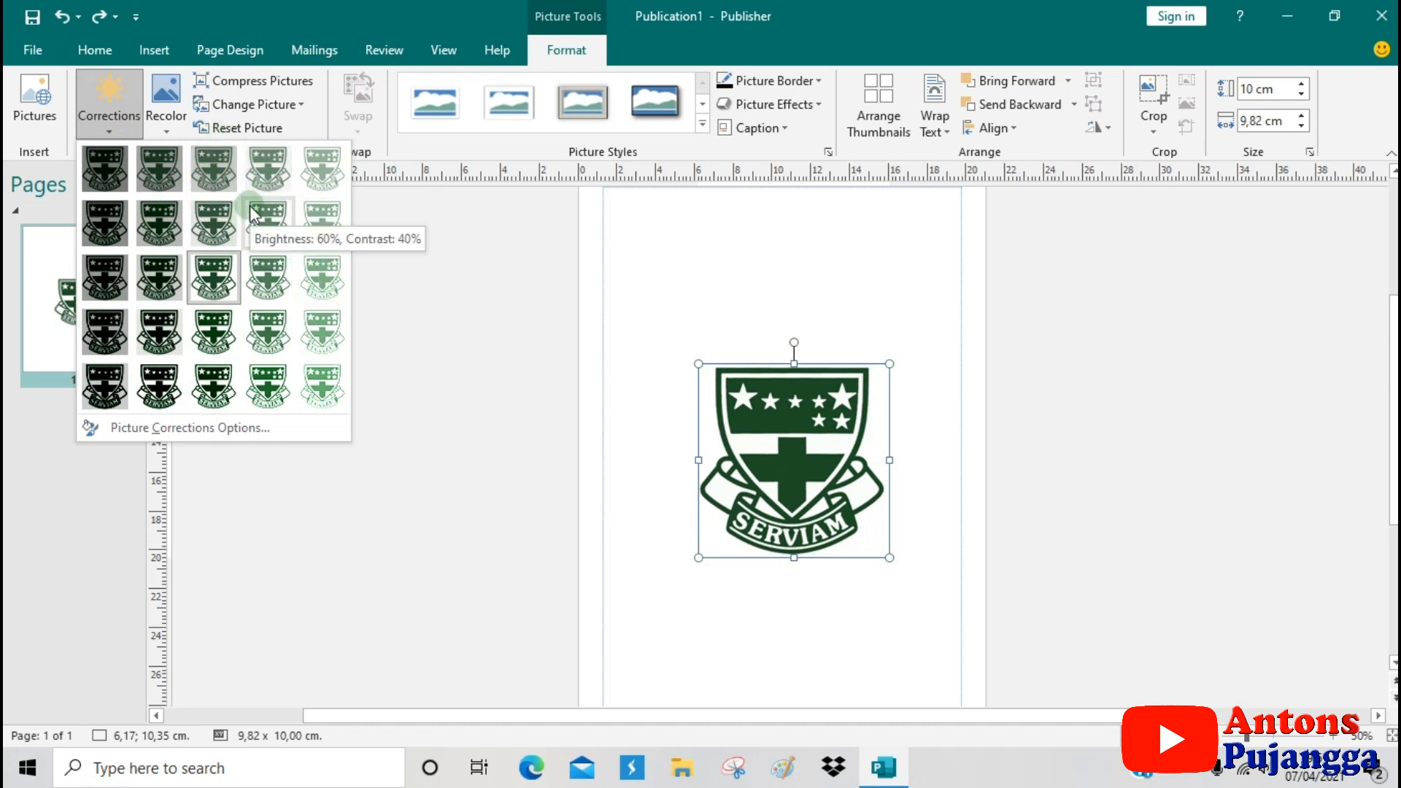
pyautogui.click(106, 169)
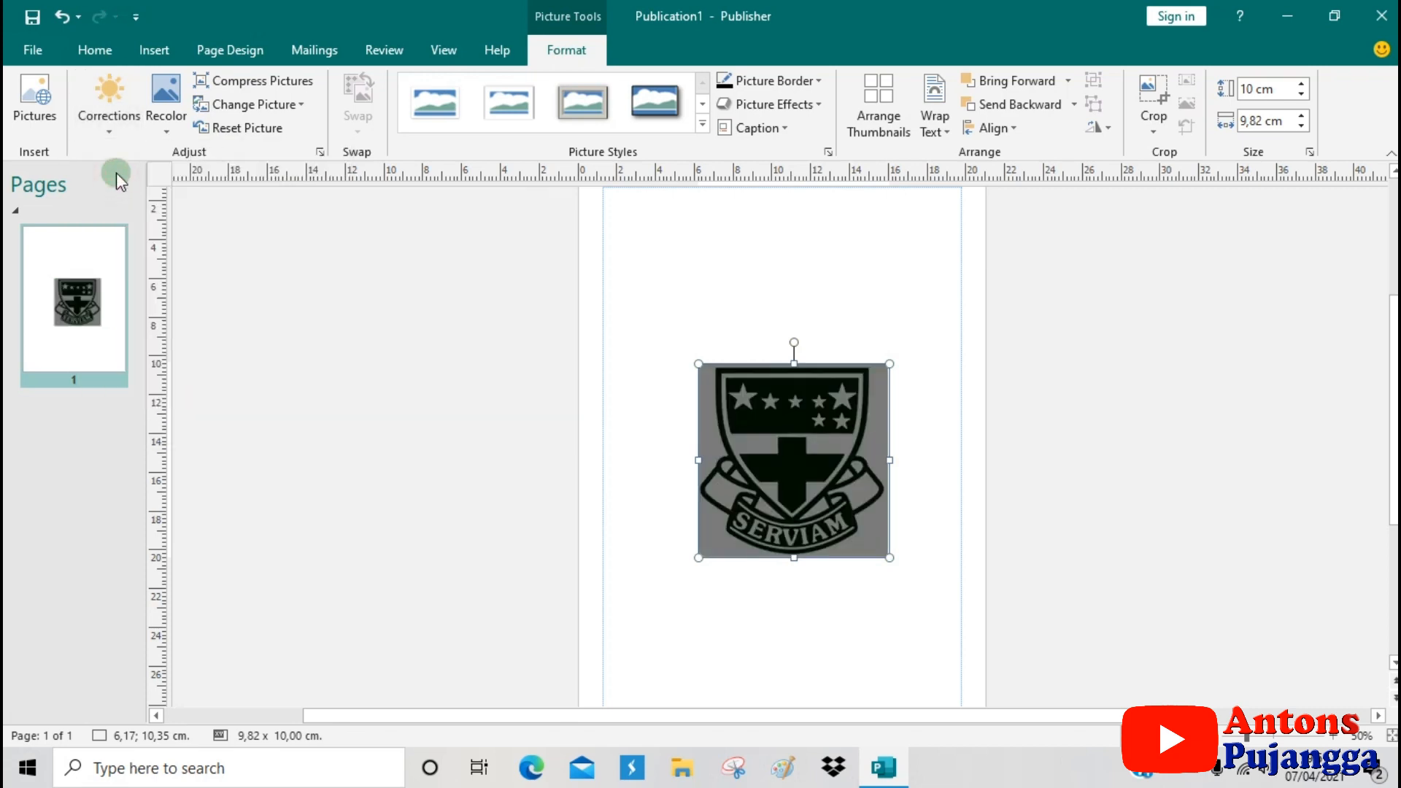
# Recolor the SERVIAM shield picture dark blue and replace that with the standard red color variation.
pyautogui.click(162, 129)
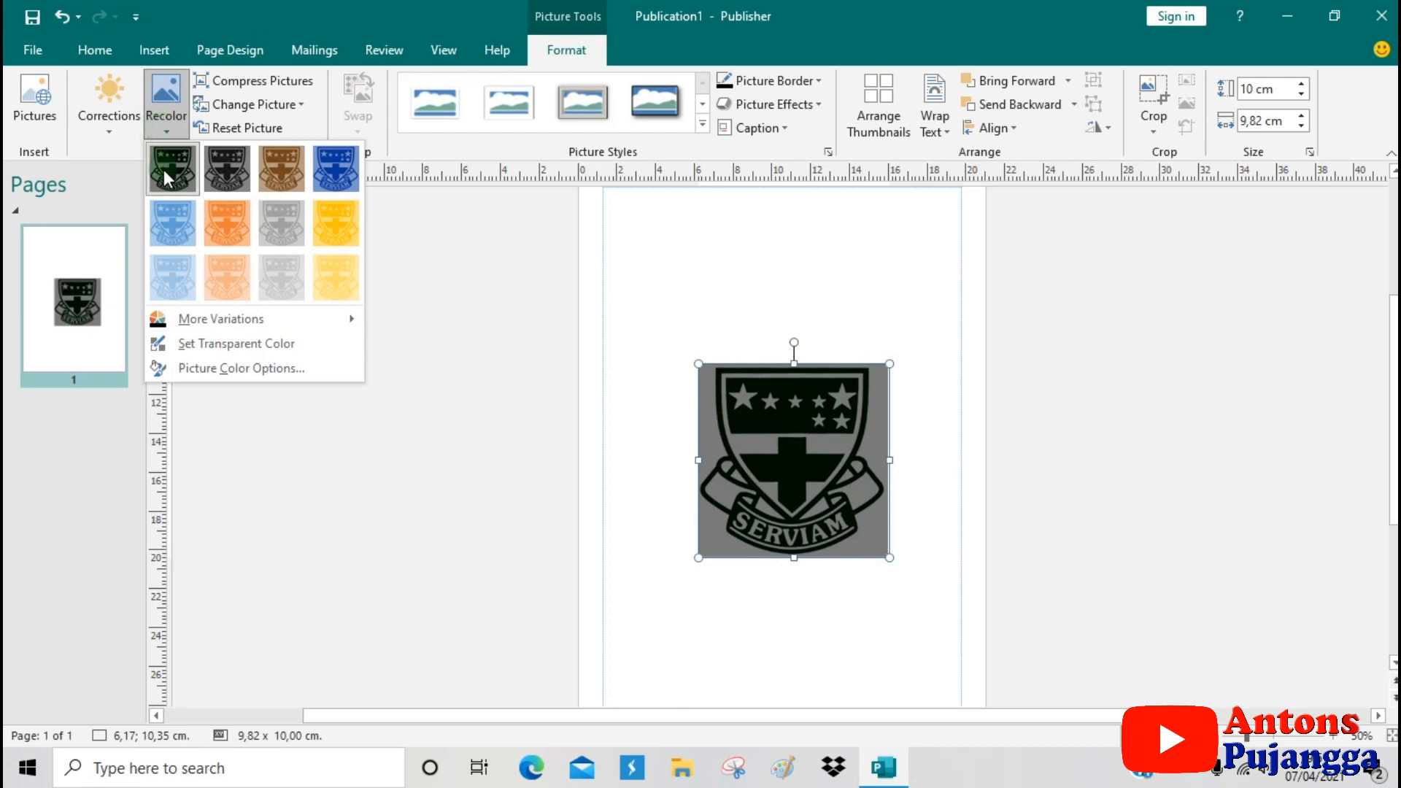
pyautogui.click(182, 230)
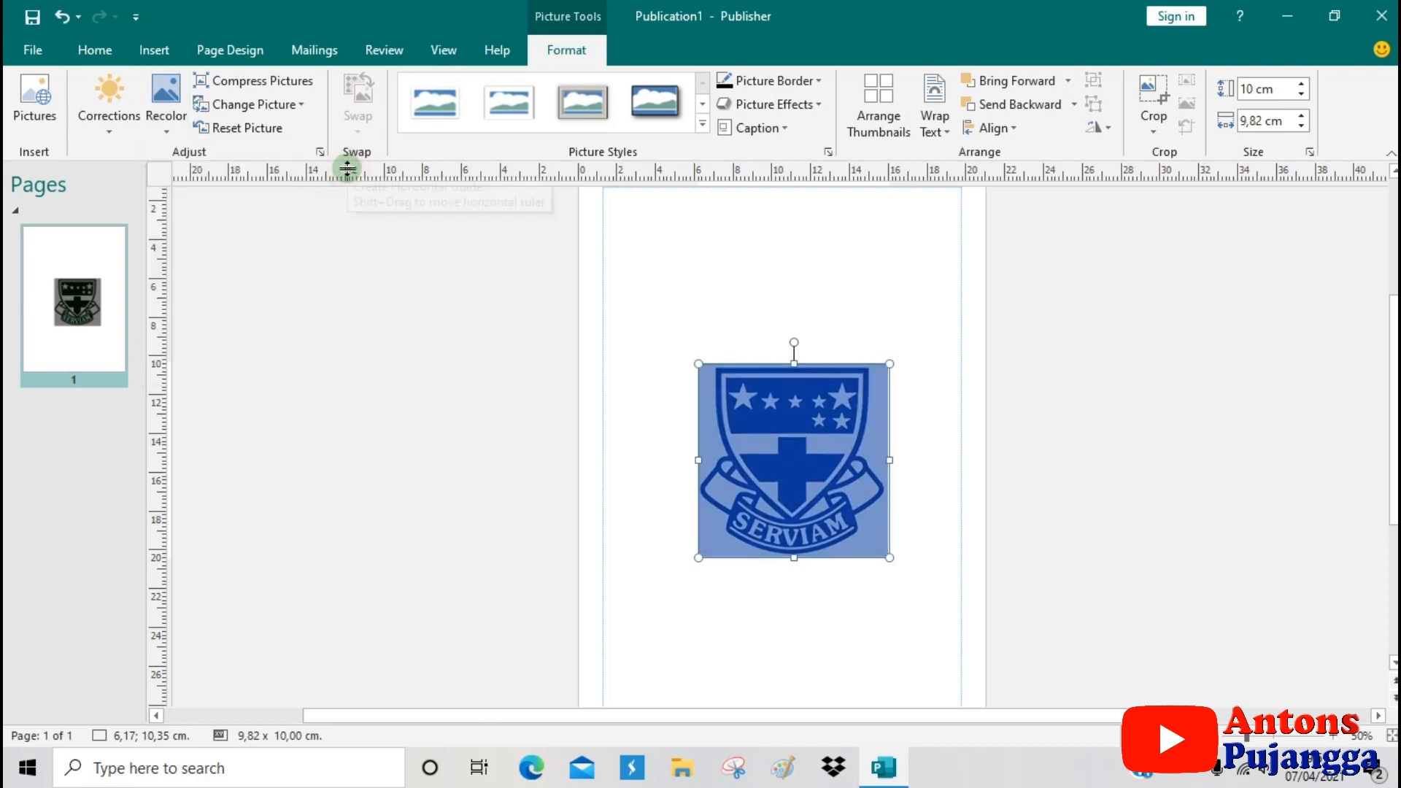
pyautogui.click(164, 129)
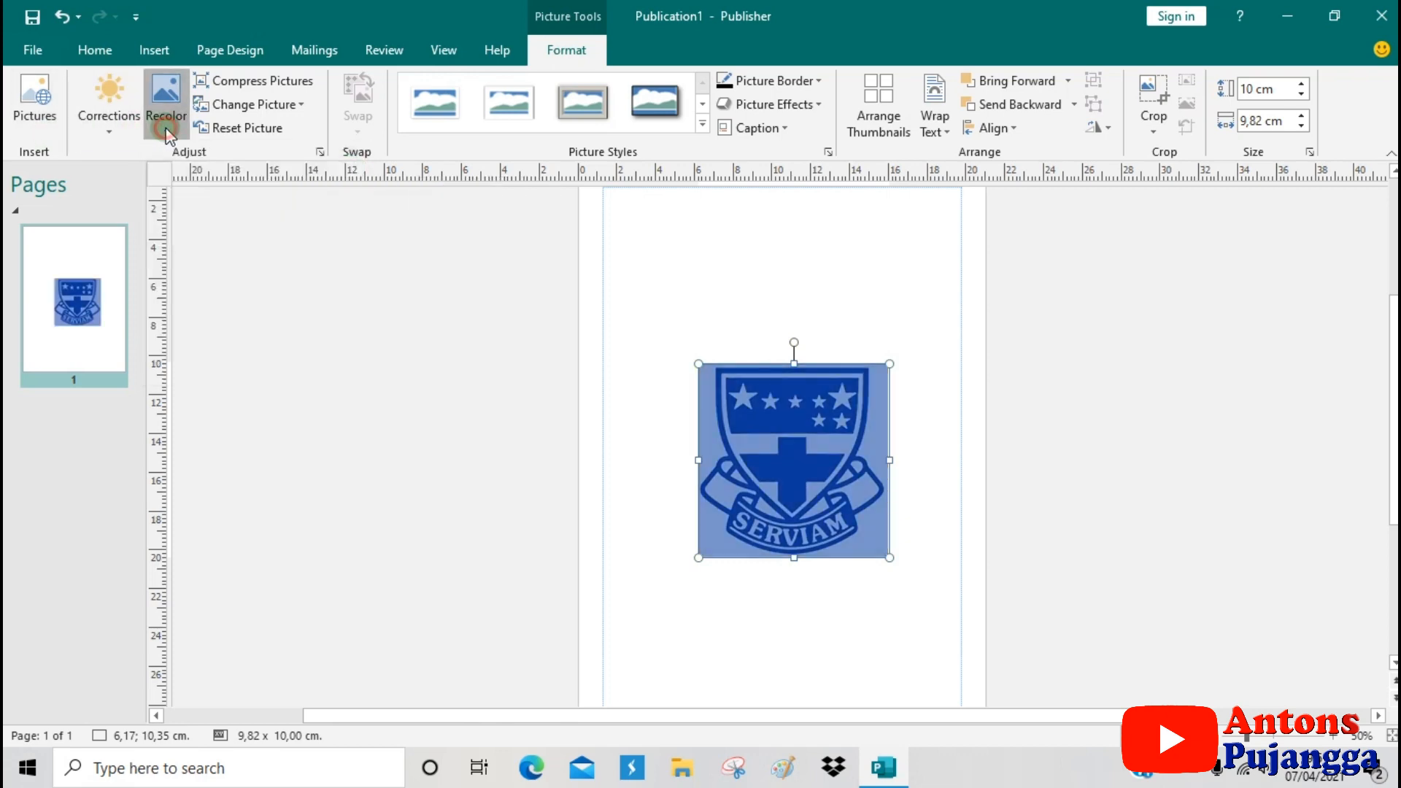
pyautogui.moveTo(226, 319)
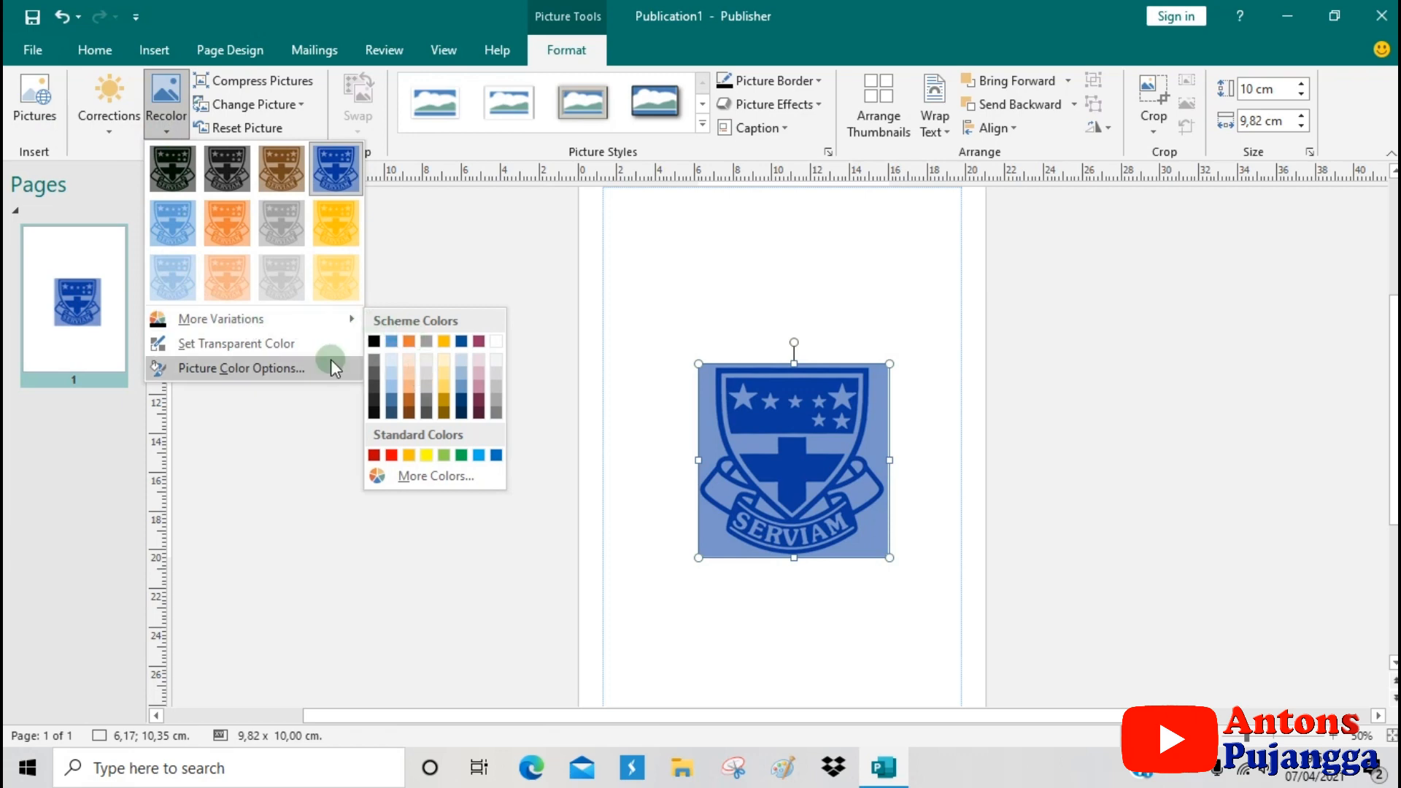
pyautogui.click(395, 455)
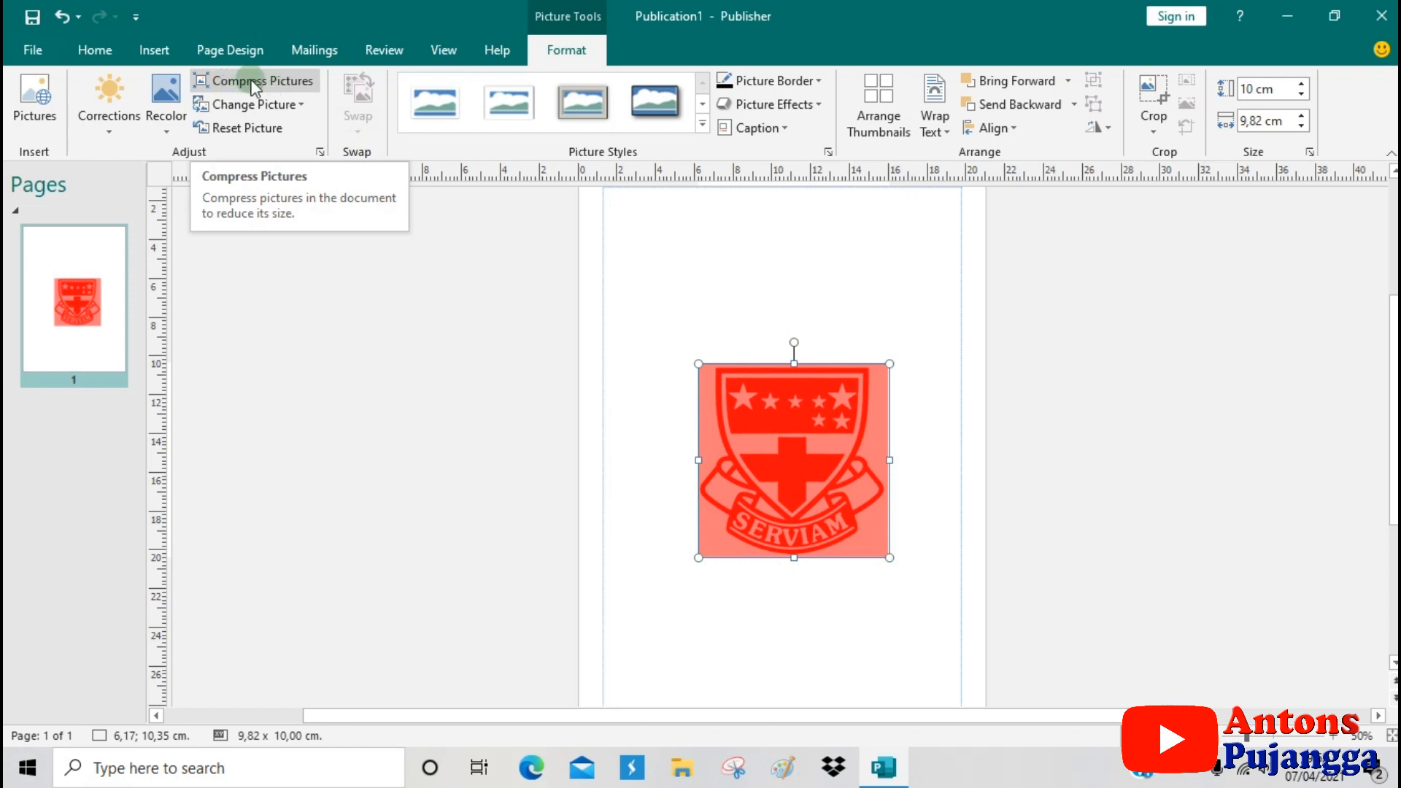
# View the picture compression options and the replacement picture sources, closing both without applying anything.
pyautogui.click(257, 79)
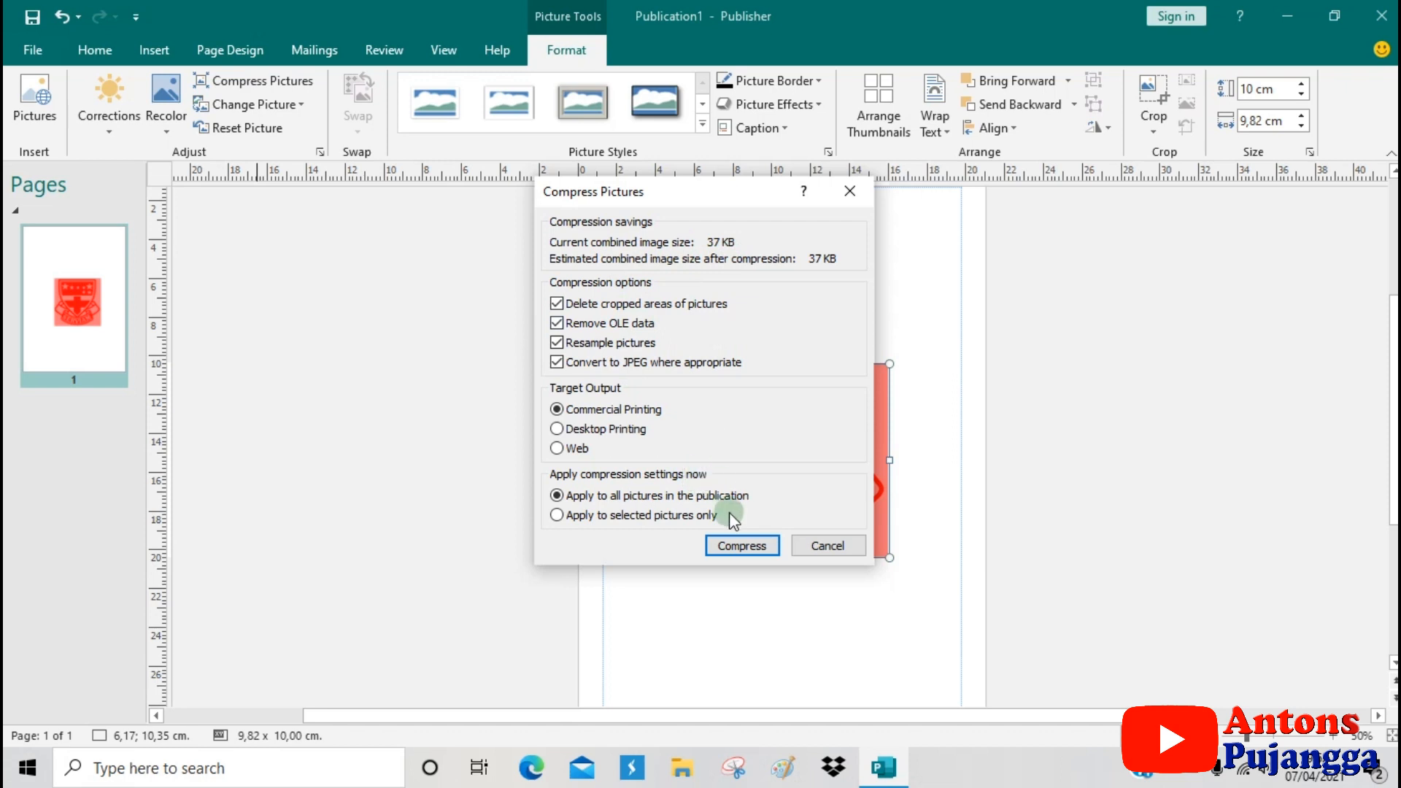
pyautogui.click(827, 546)
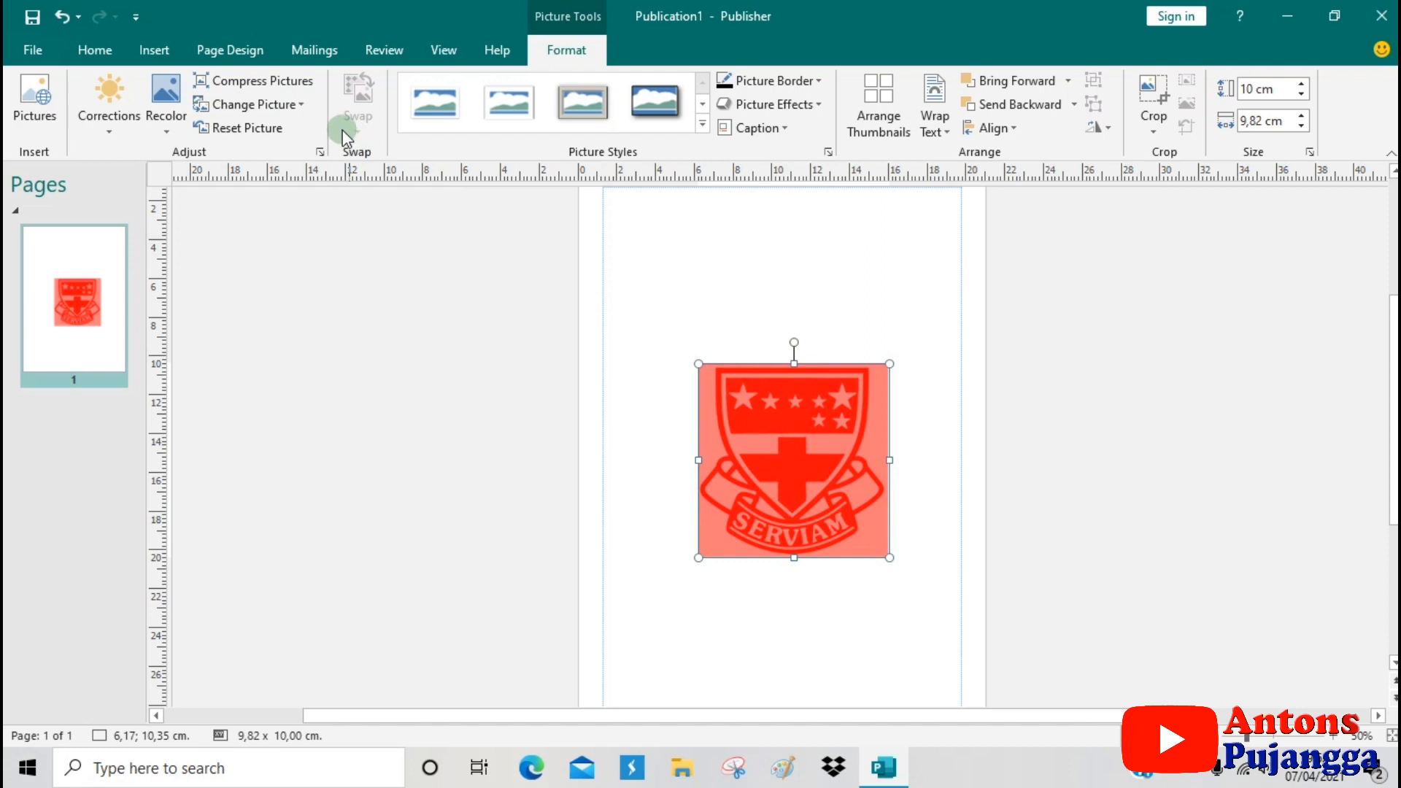
pyautogui.click(298, 107)
pyautogui.click(270, 129)
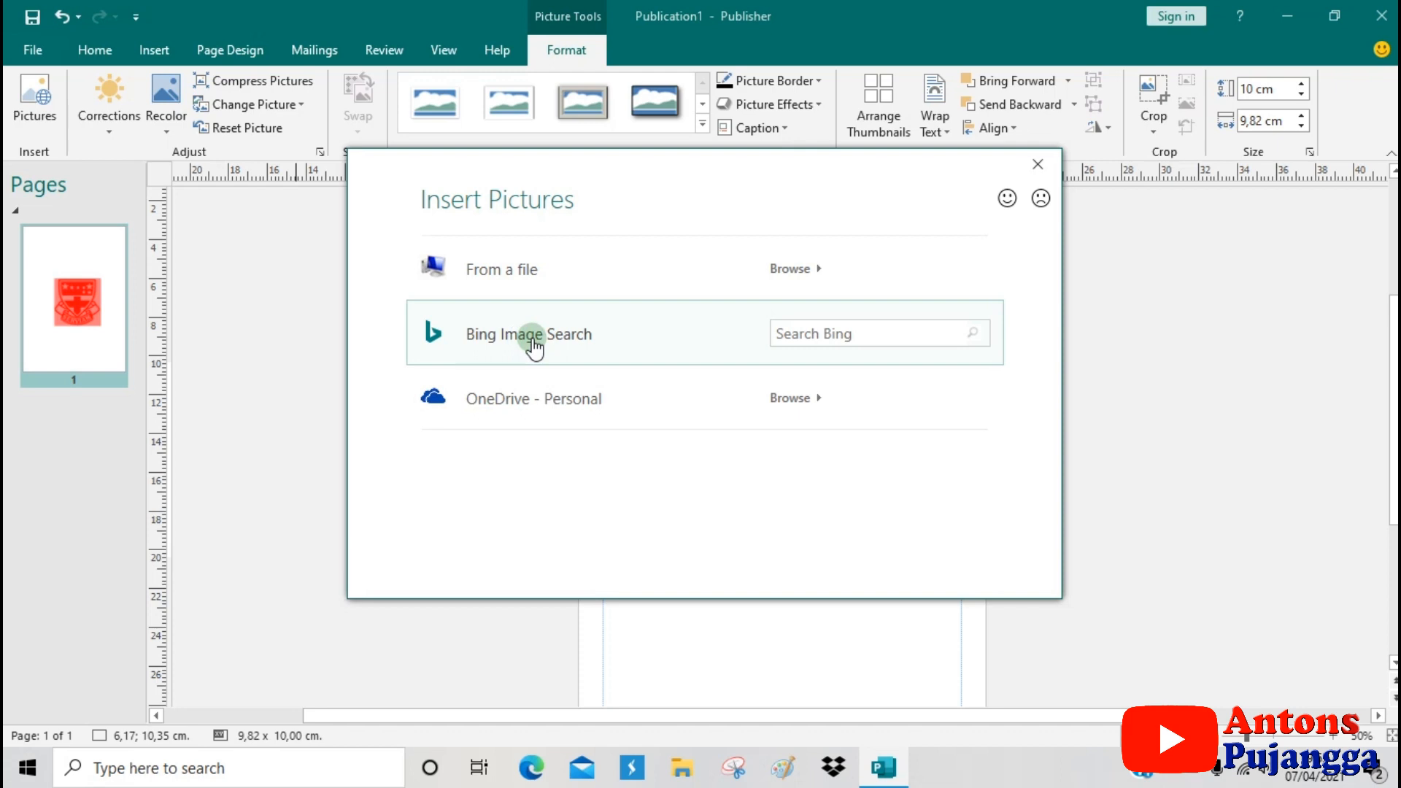
pyautogui.click(1037, 167)
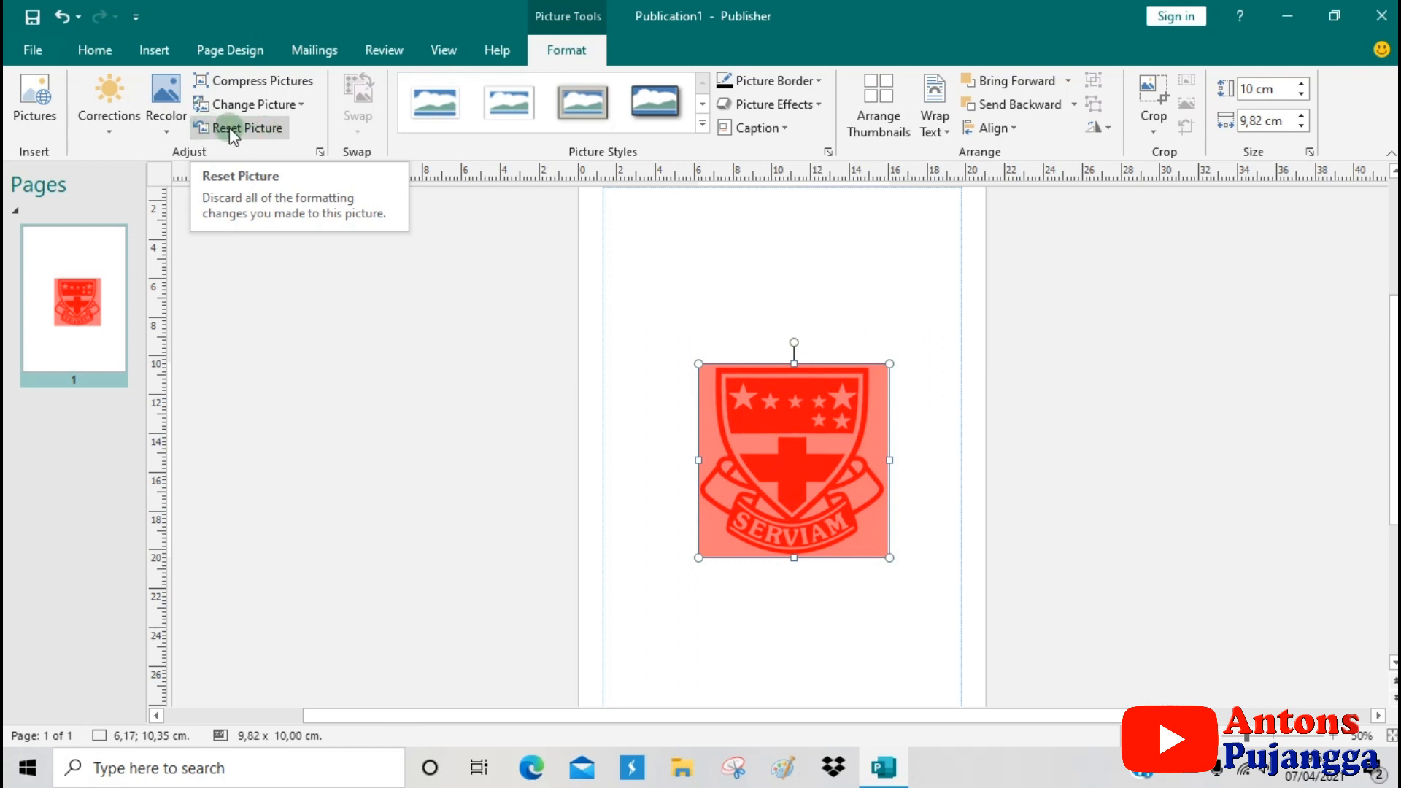
# Reset the SERVIAM shield picture to discard its correction, recoloring and resizing.
pyautogui.click(233, 138)
pyautogui.click(232, 127)
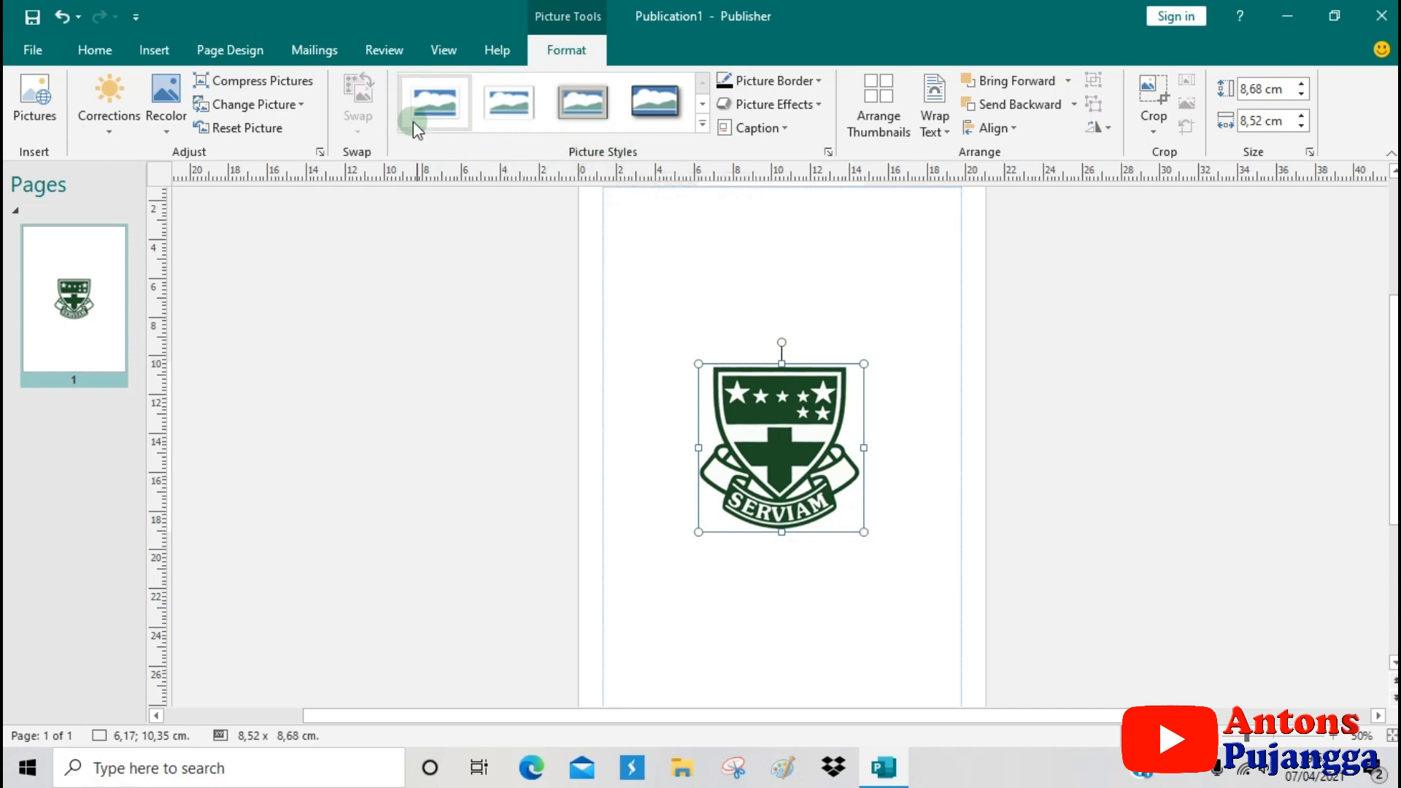
# Try the thick black frame, tilted perspective, metal oval and metal rounded-rectangle picture styles on the shield, and clear the picture style.
pyautogui.click(702, 126)
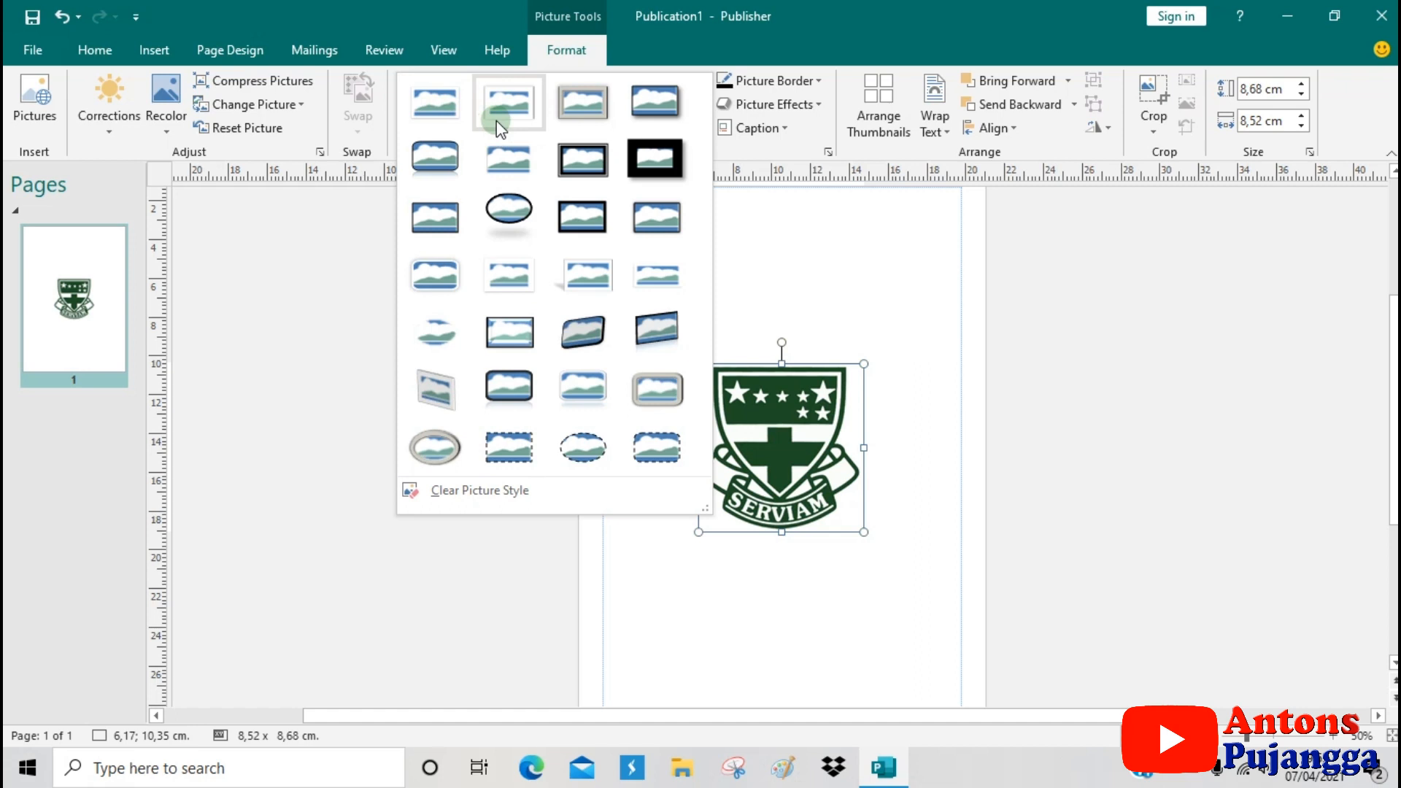
pyautogui.click(568, 232)
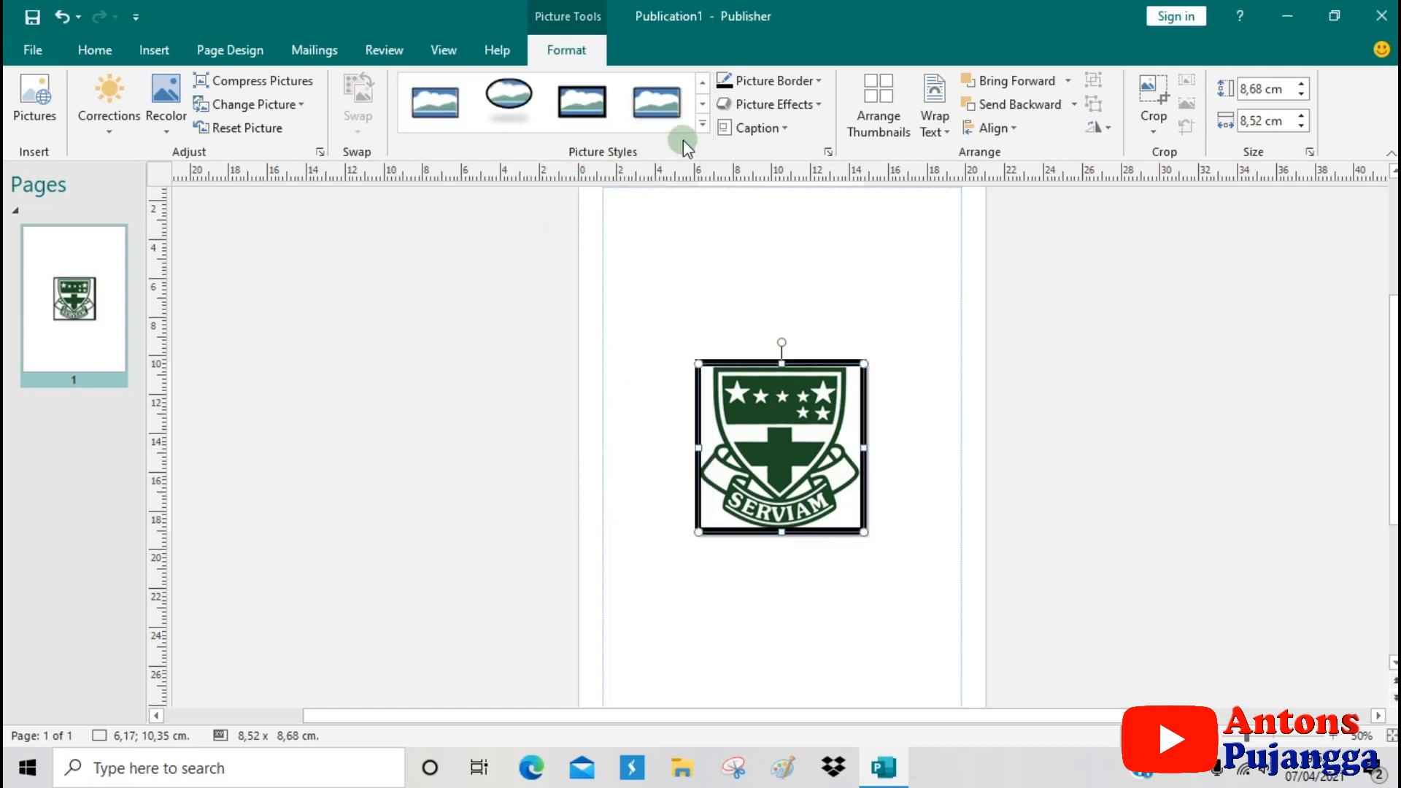
pyautogui.click(702, 129)
pyautogui.click(588, 330)
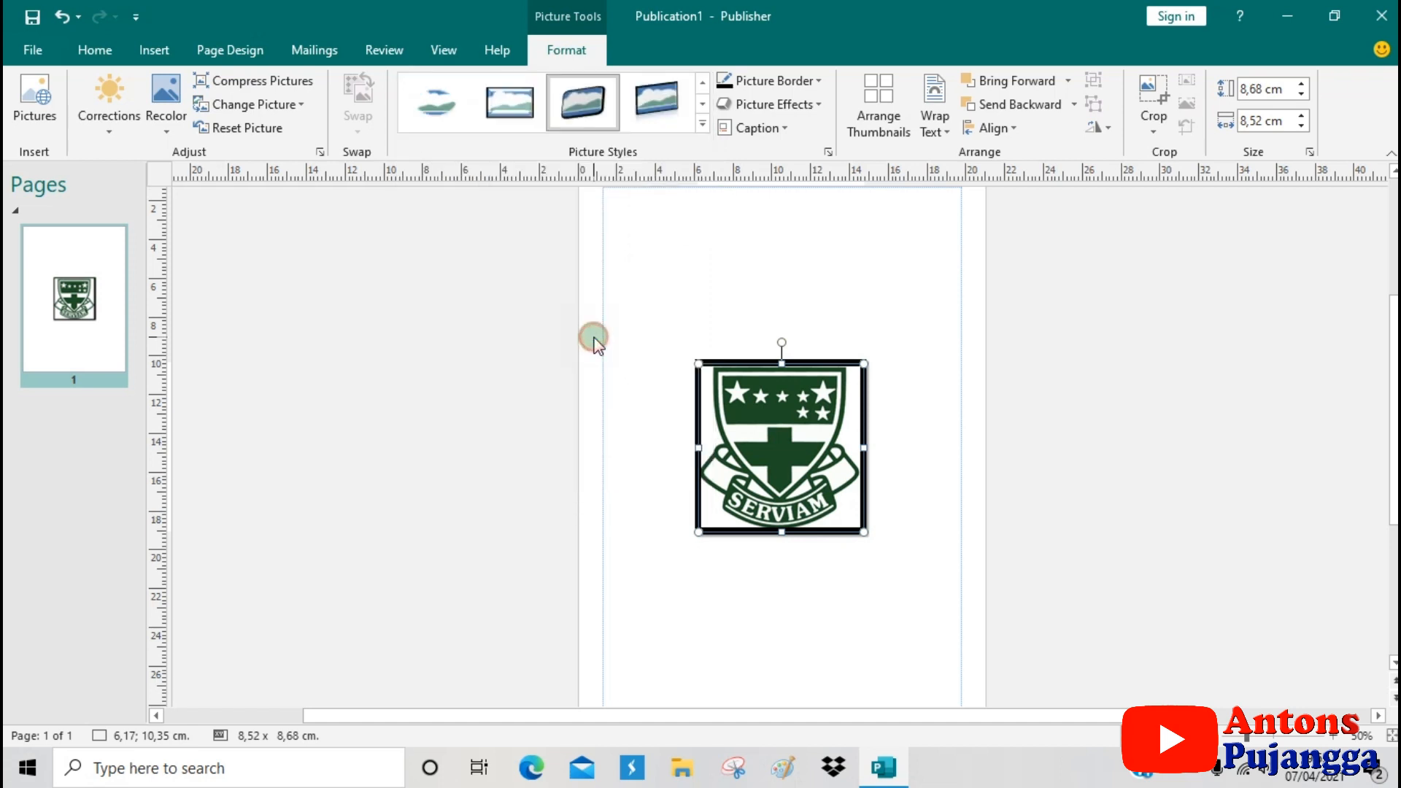
pyautogui.click(702, 124)
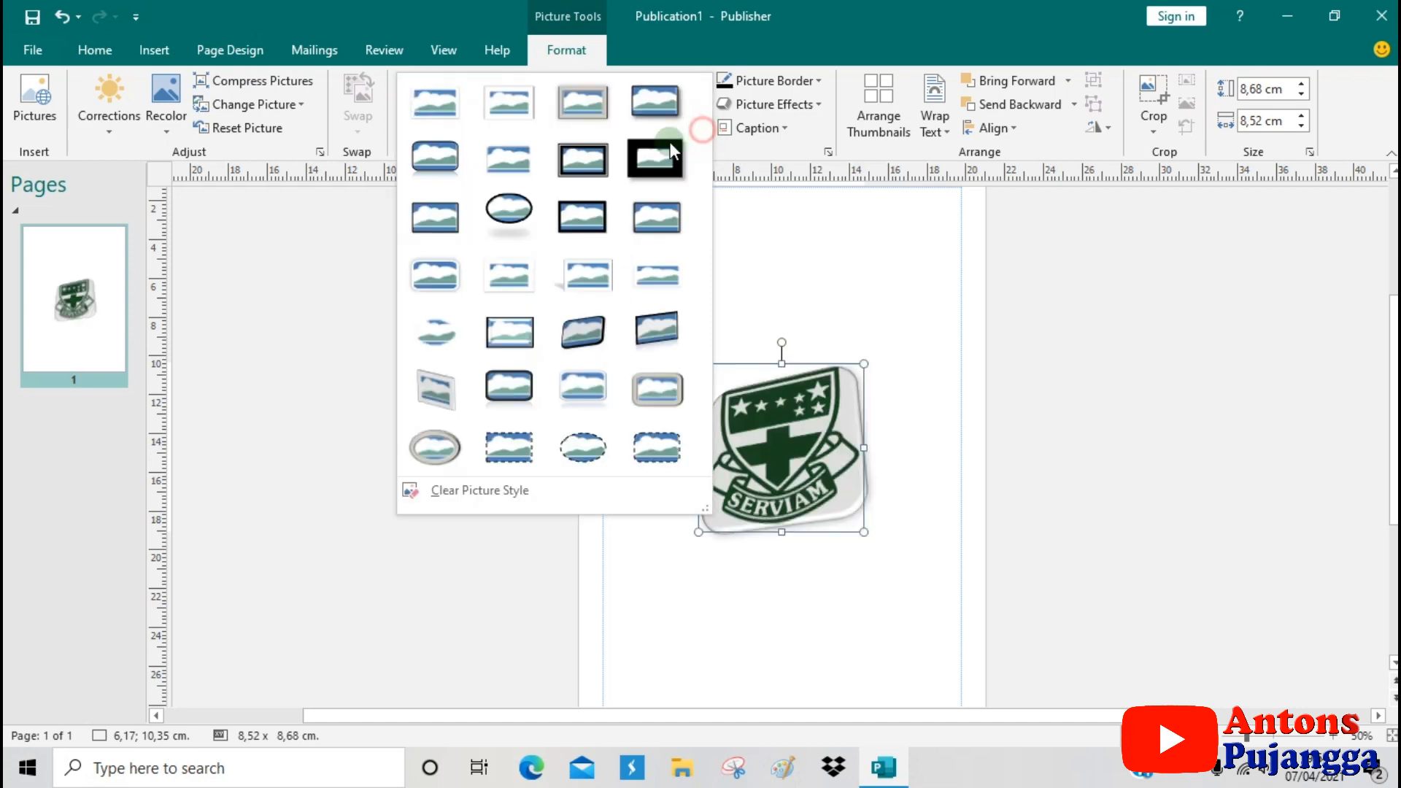
pyautogui.click(438, 450)
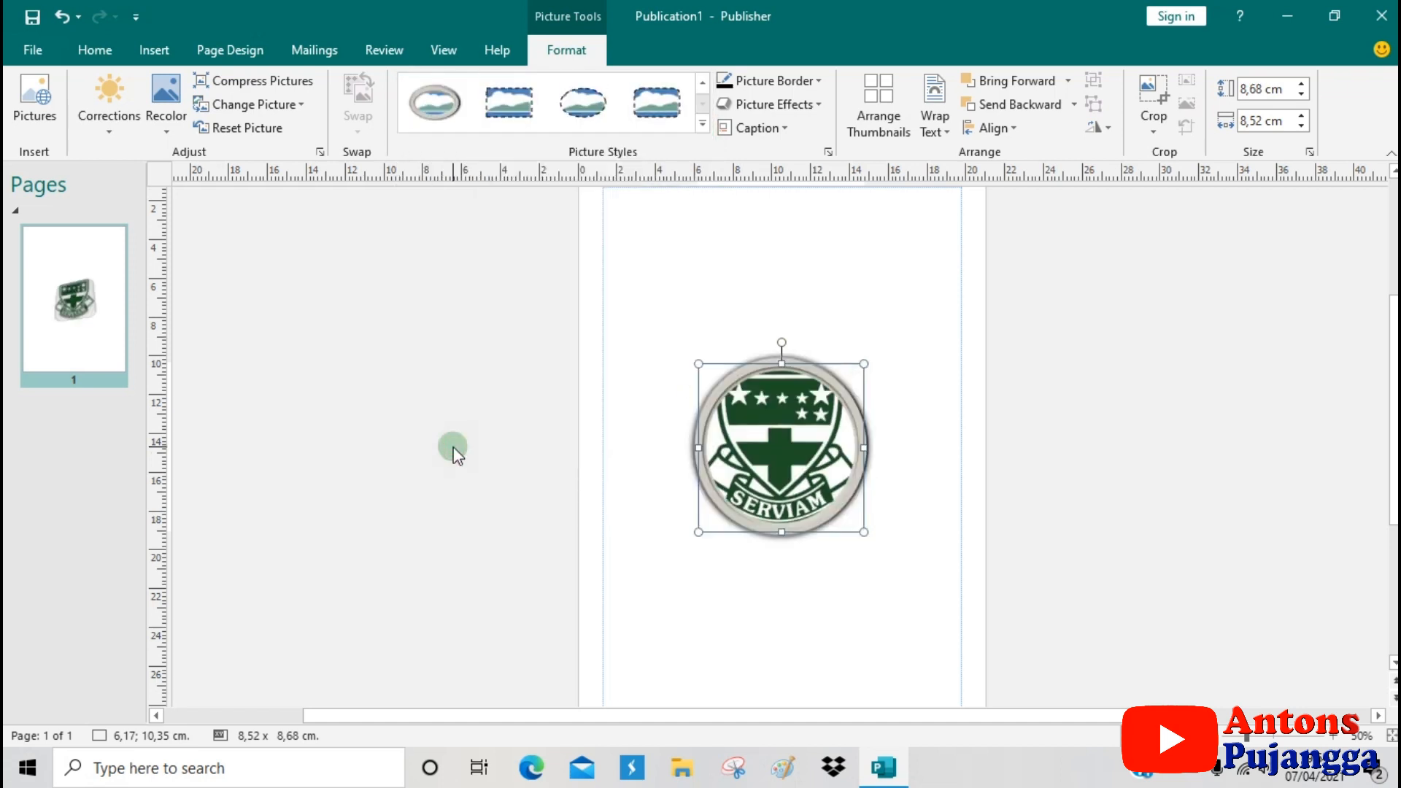
pyautogui.click(702, 124)
pyautogui.click(658, 392)
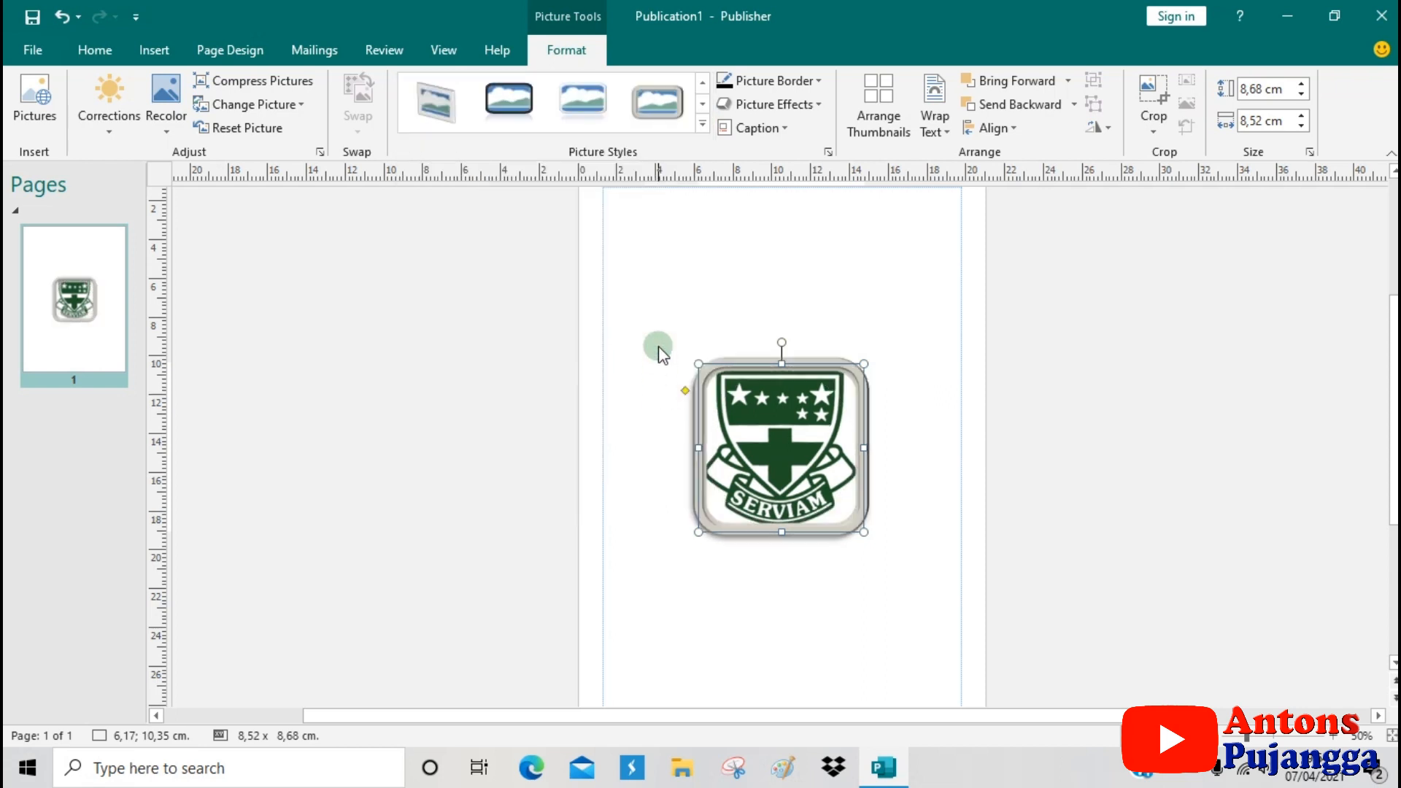
pyautogui.click(698, 126)
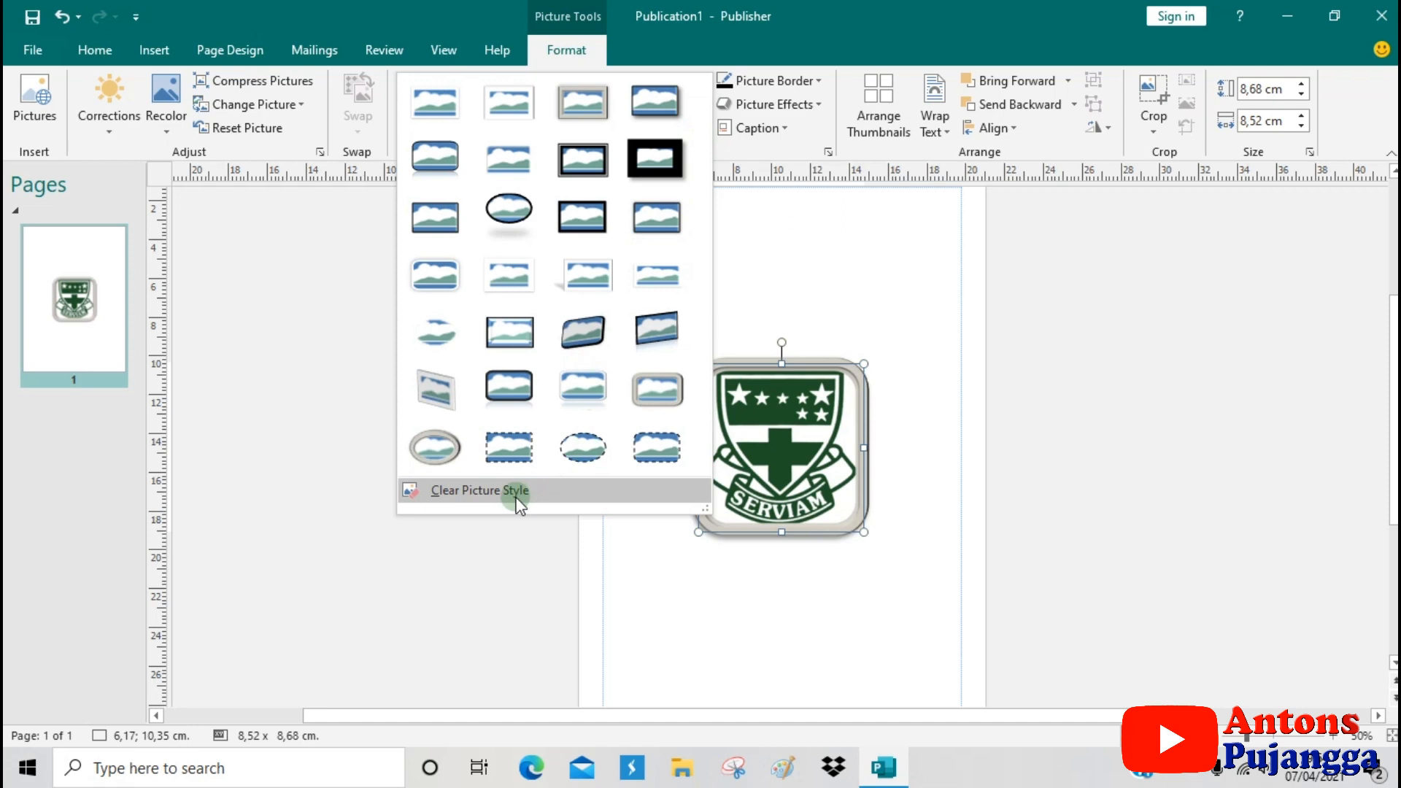
pyautogui.click(479, 497)
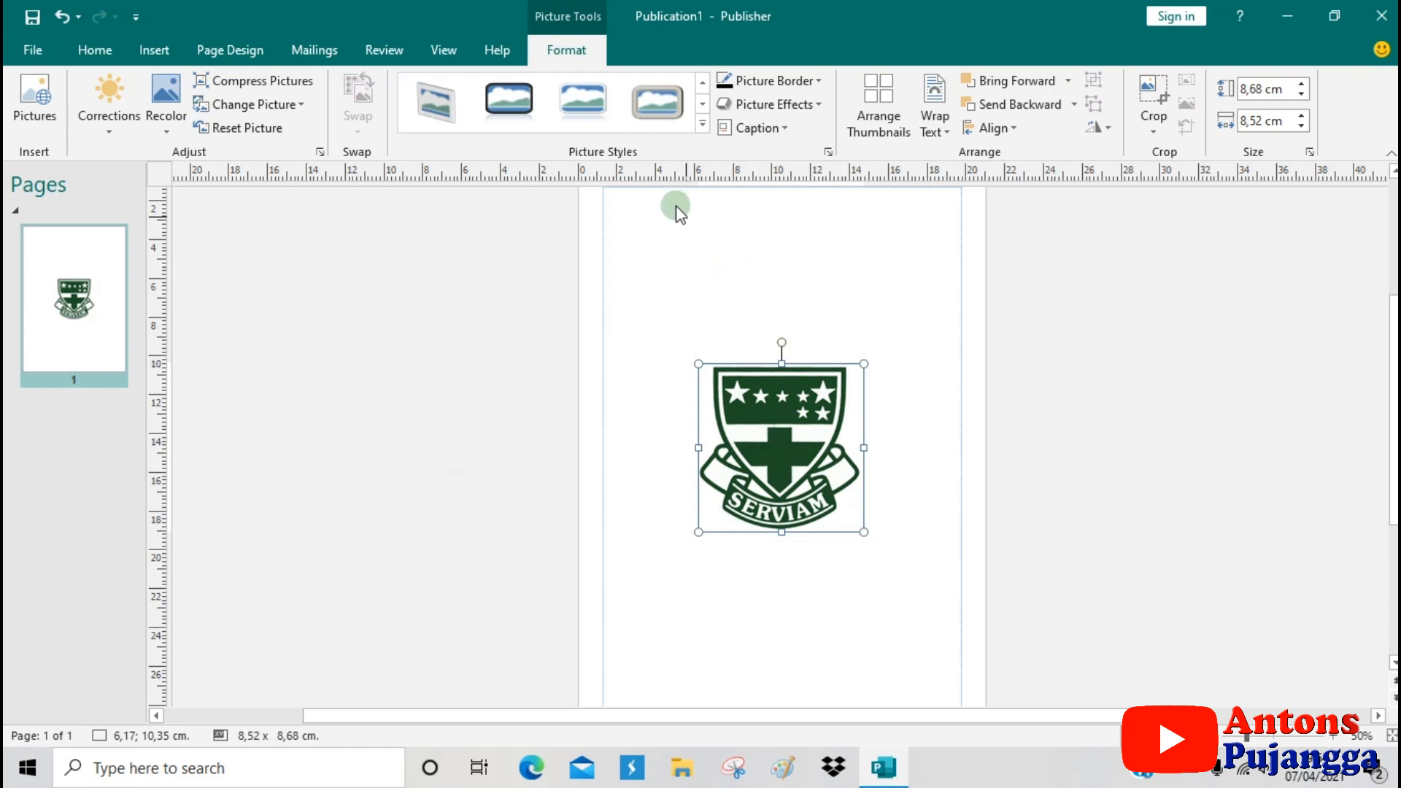
# Add a black picture border to the SERVIAM shield and set its weight to 2¼ pt.
pyautogui.click(810, 81)
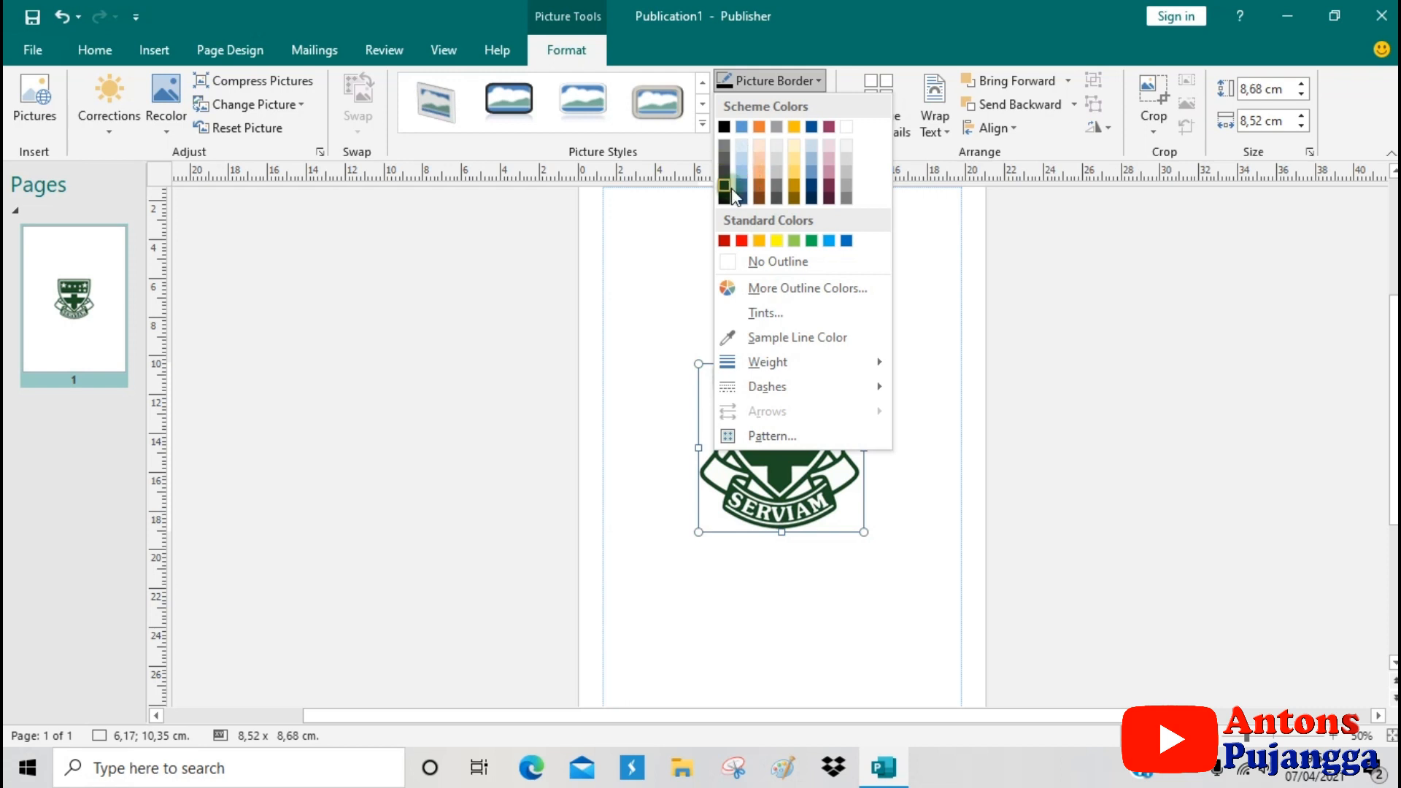
pyautogui.click(725, 127)
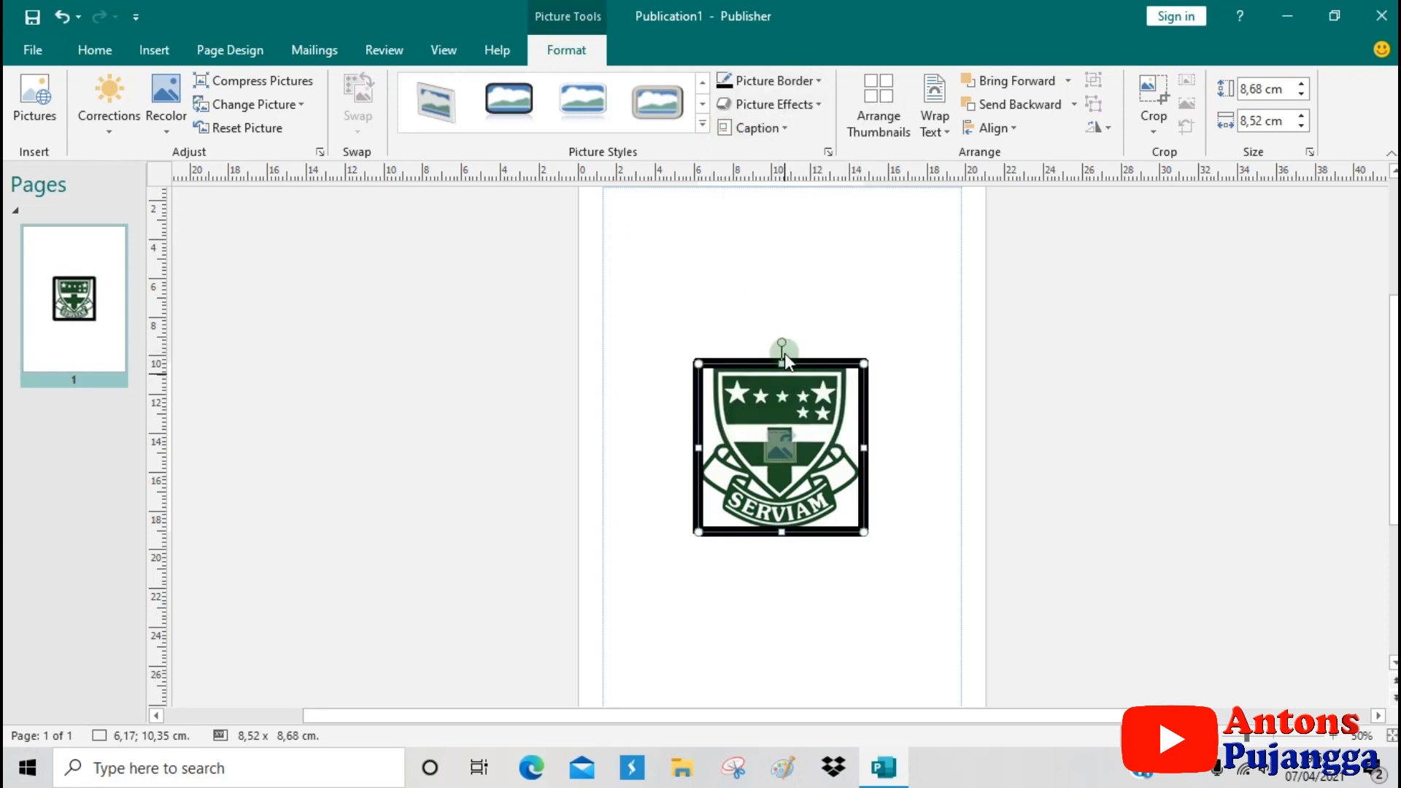
pyautogui.click(819, 82)
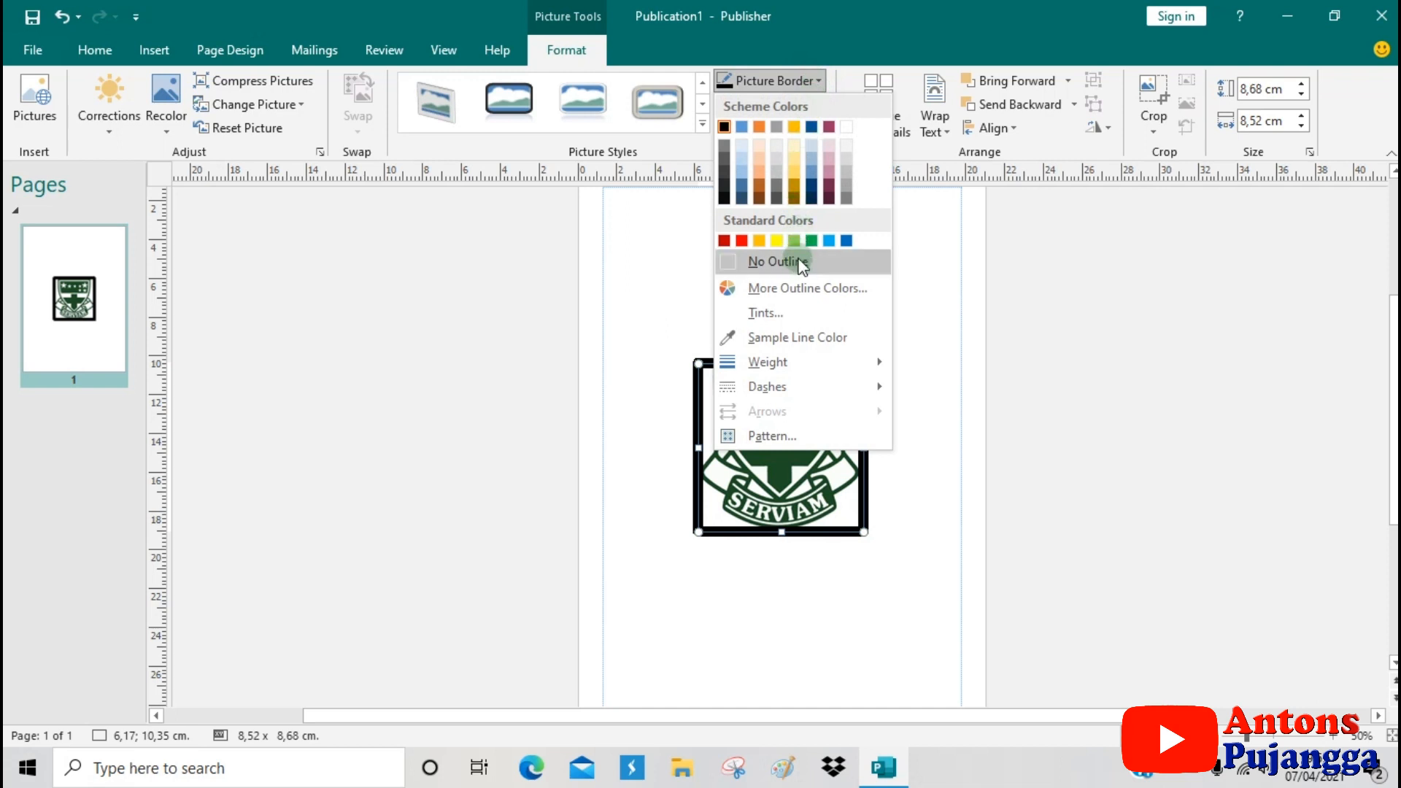
pyautogui.moveTo(801, 362)
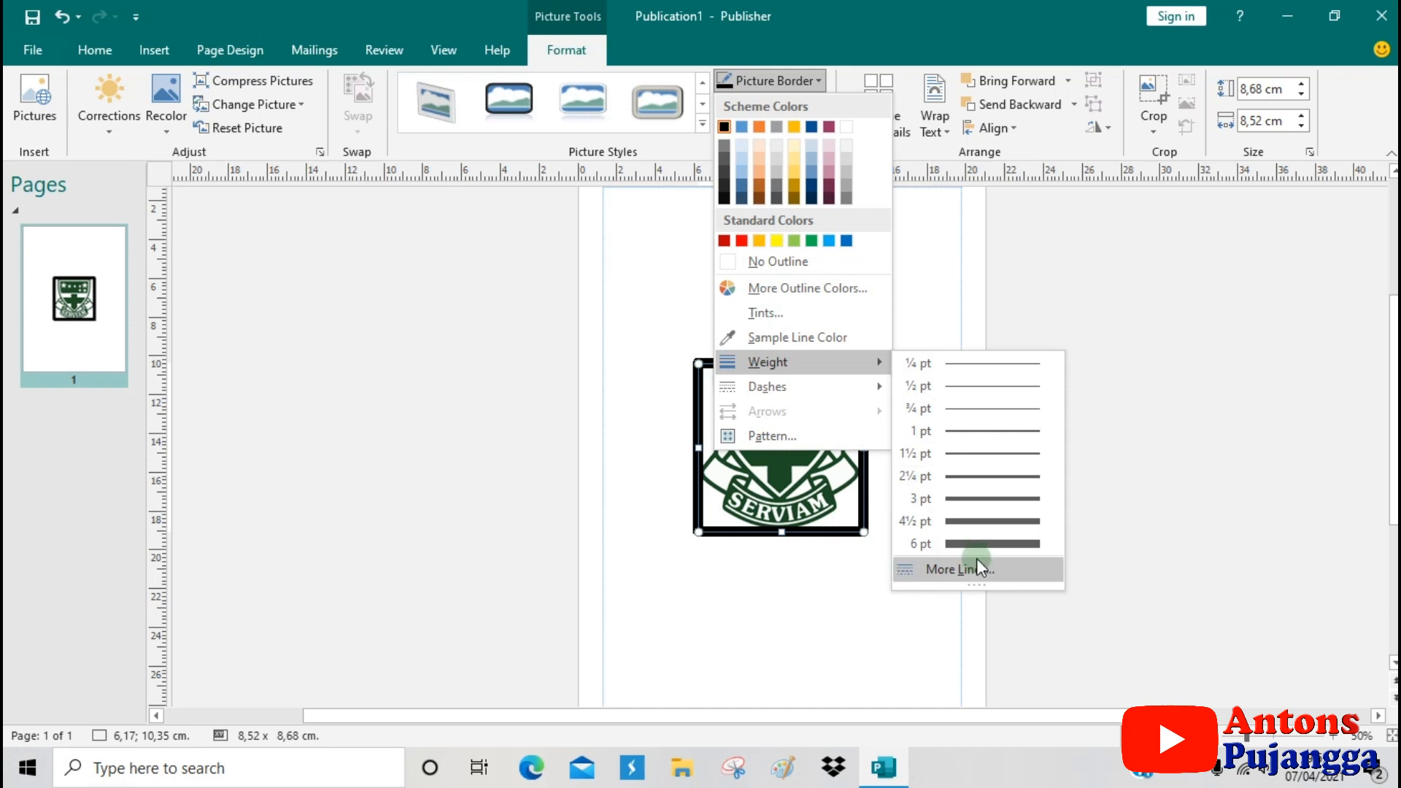
pyautogui.click(978, 478)
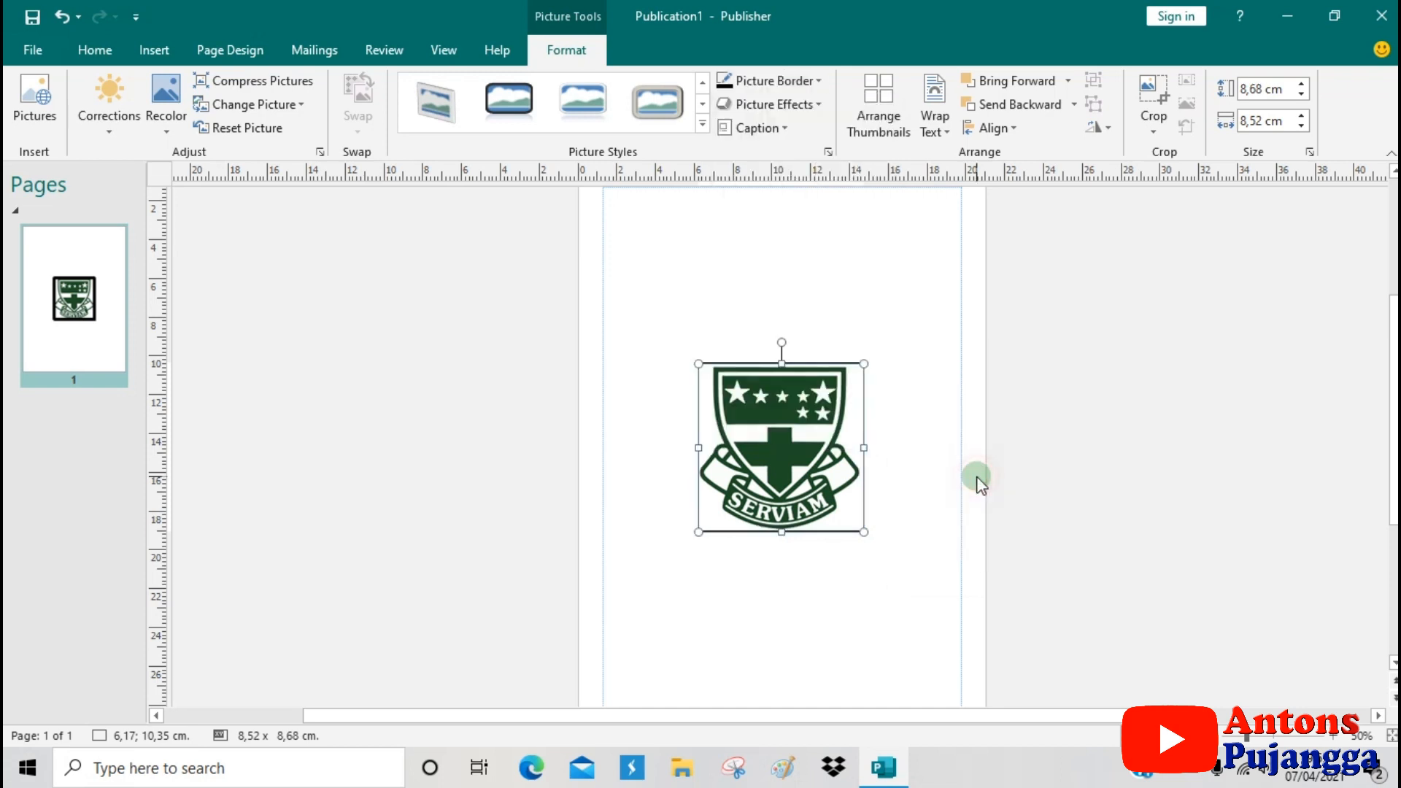
# Increase the weight of the shield's black picture border to 6 pt.
pyautogui.click(881, 549)
pyautogui.click(842, 418)
pyautogui.click(810, 80)
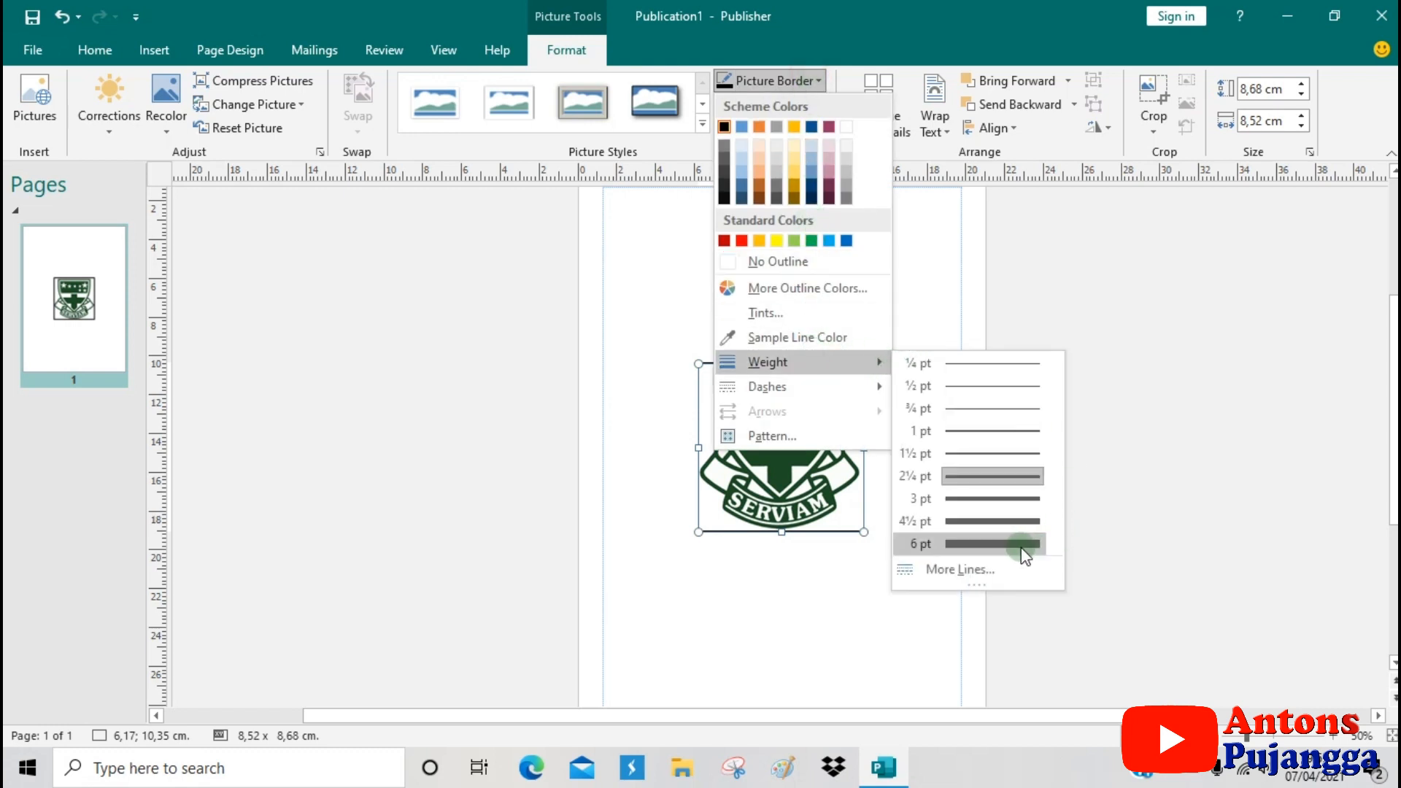
pyautogui.click(1022, 548)
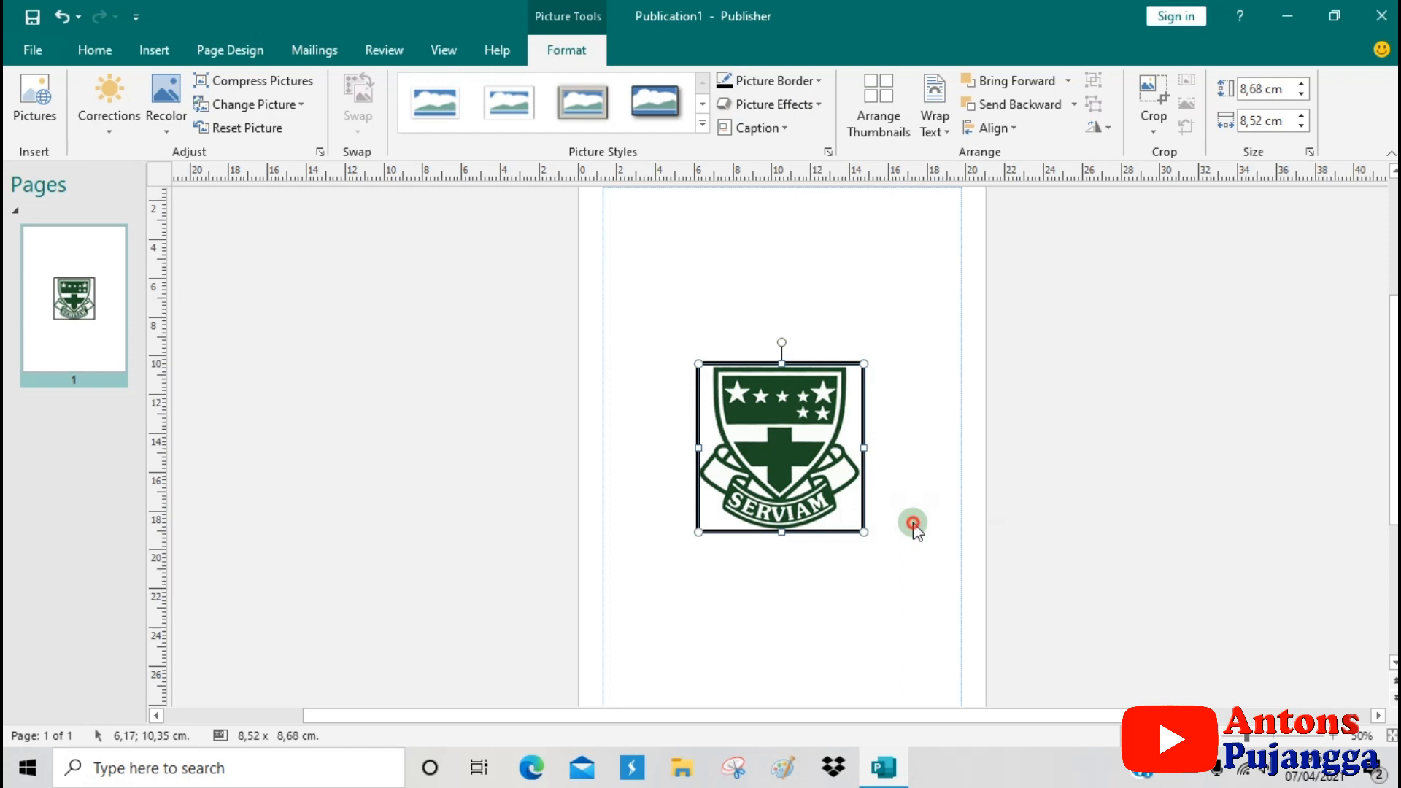
pyautogui.click(876, 446)
pyautogui.click(835, 400)
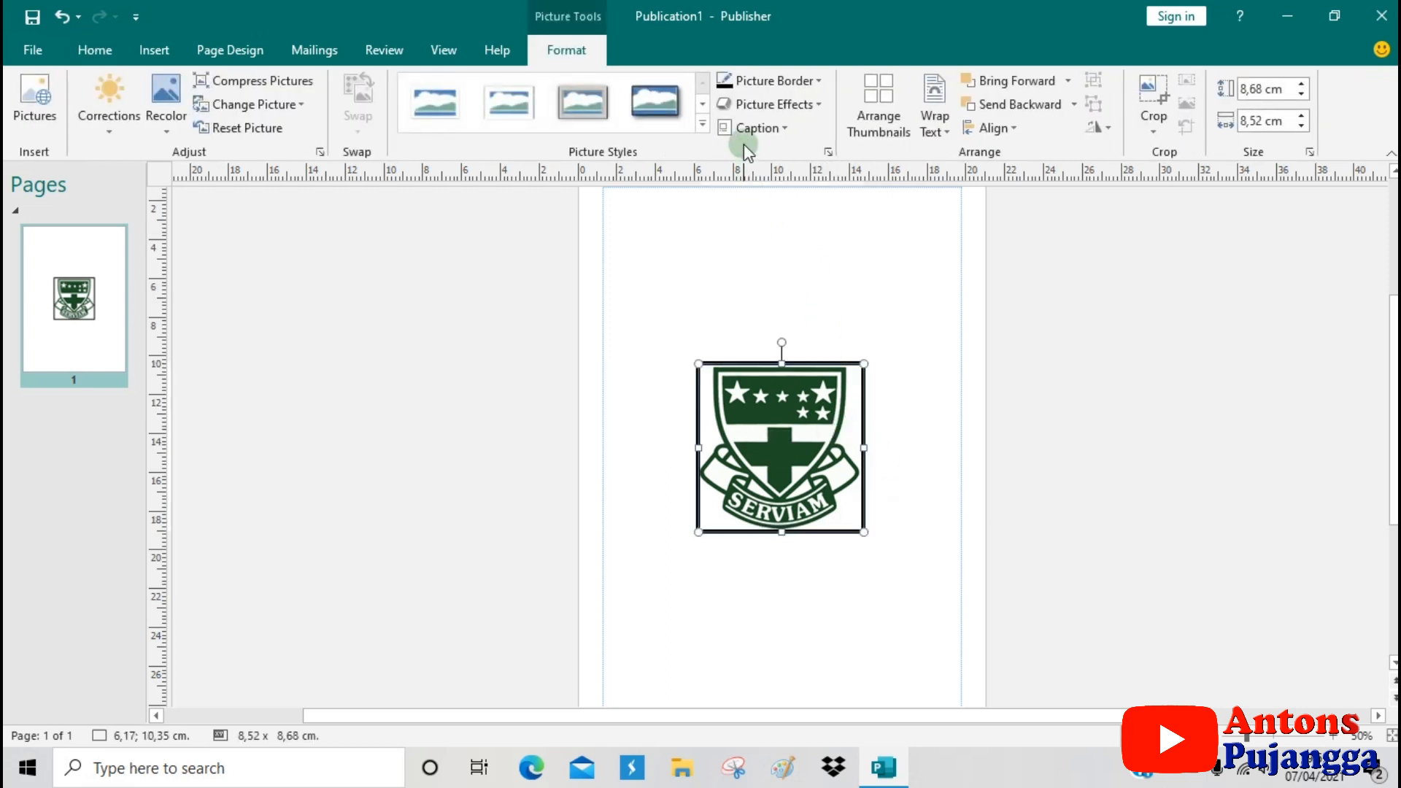
# Change the SERVIAM shield's solid picture border to an evenly dashed line.
pyautogui.click(816, 83)
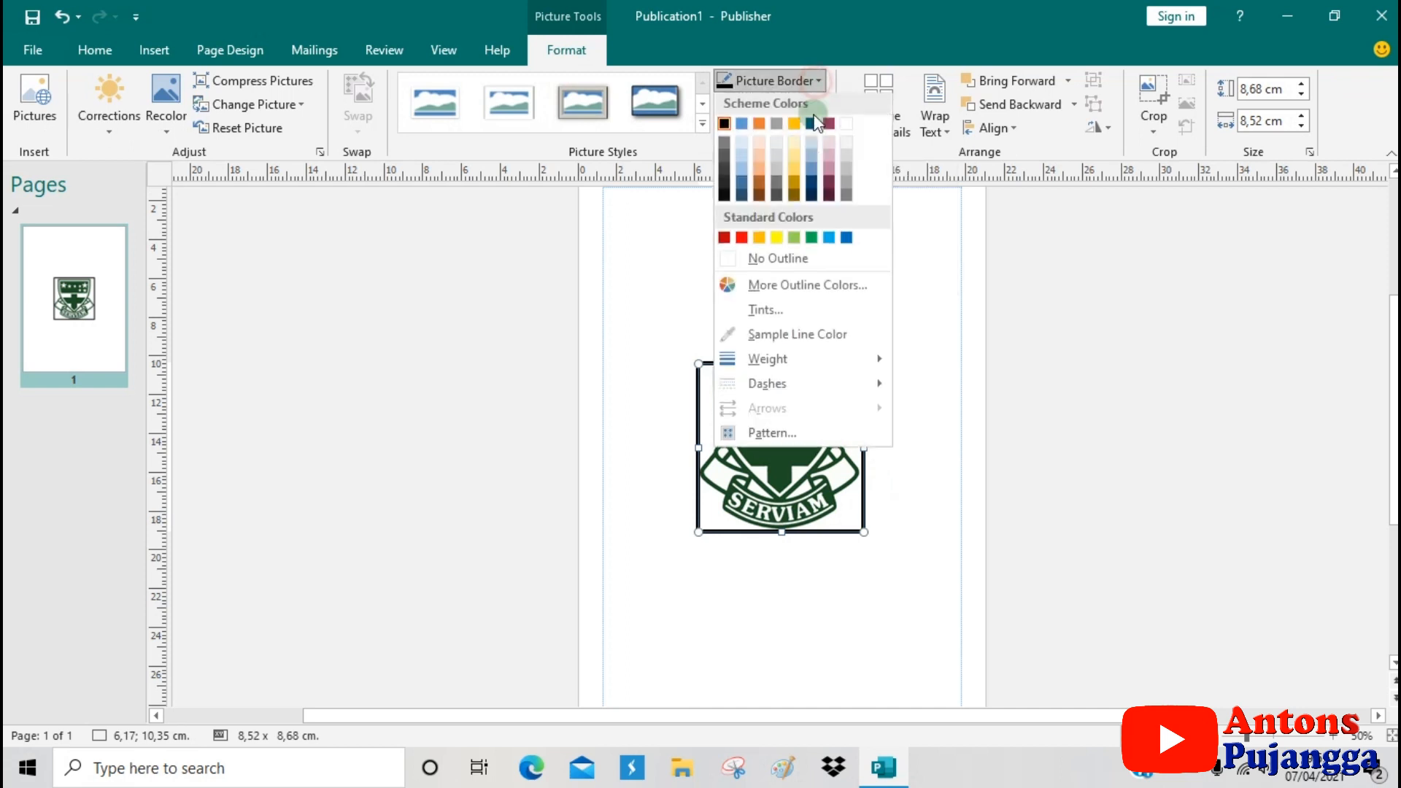
pyautogui.moveTo(817, 384)
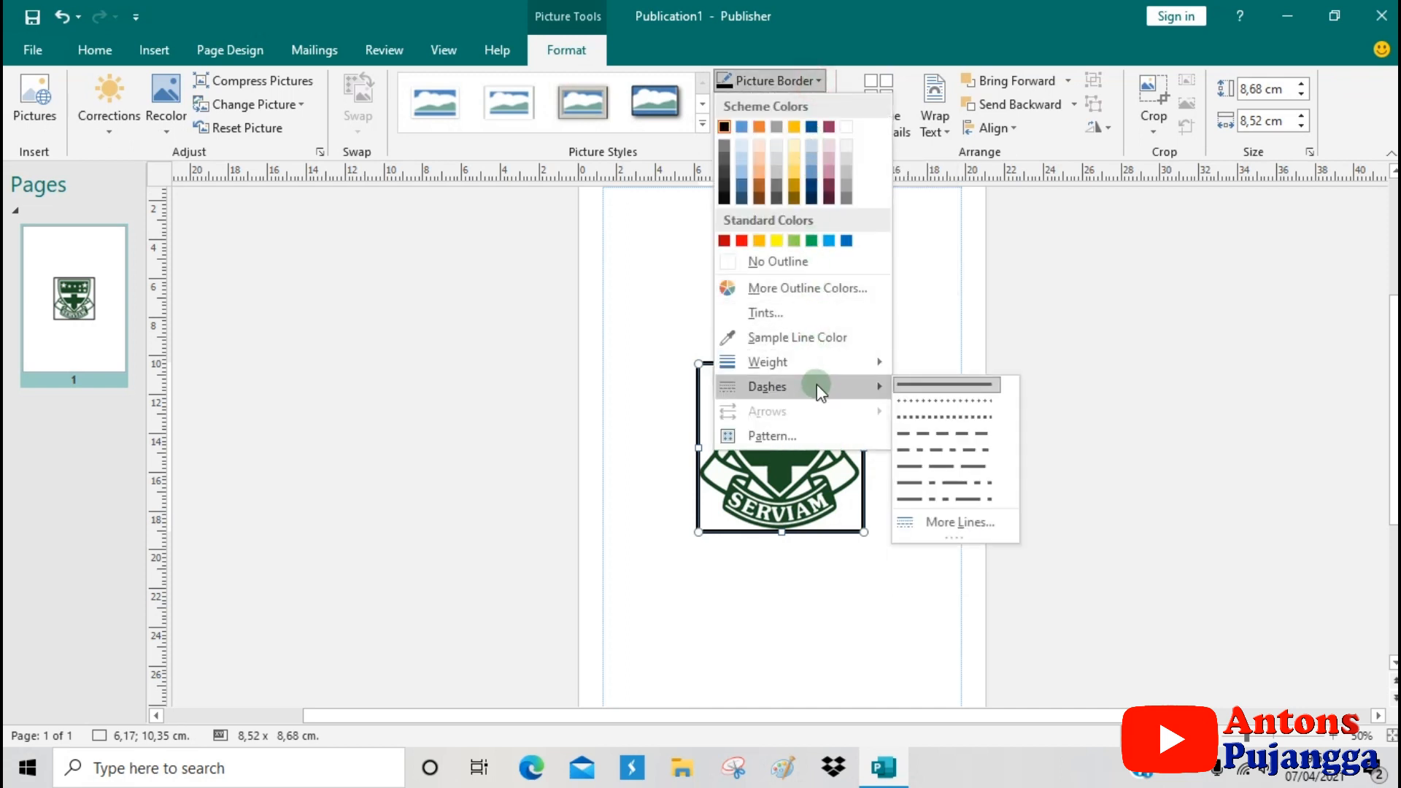
pyautogui.click(943, 432)
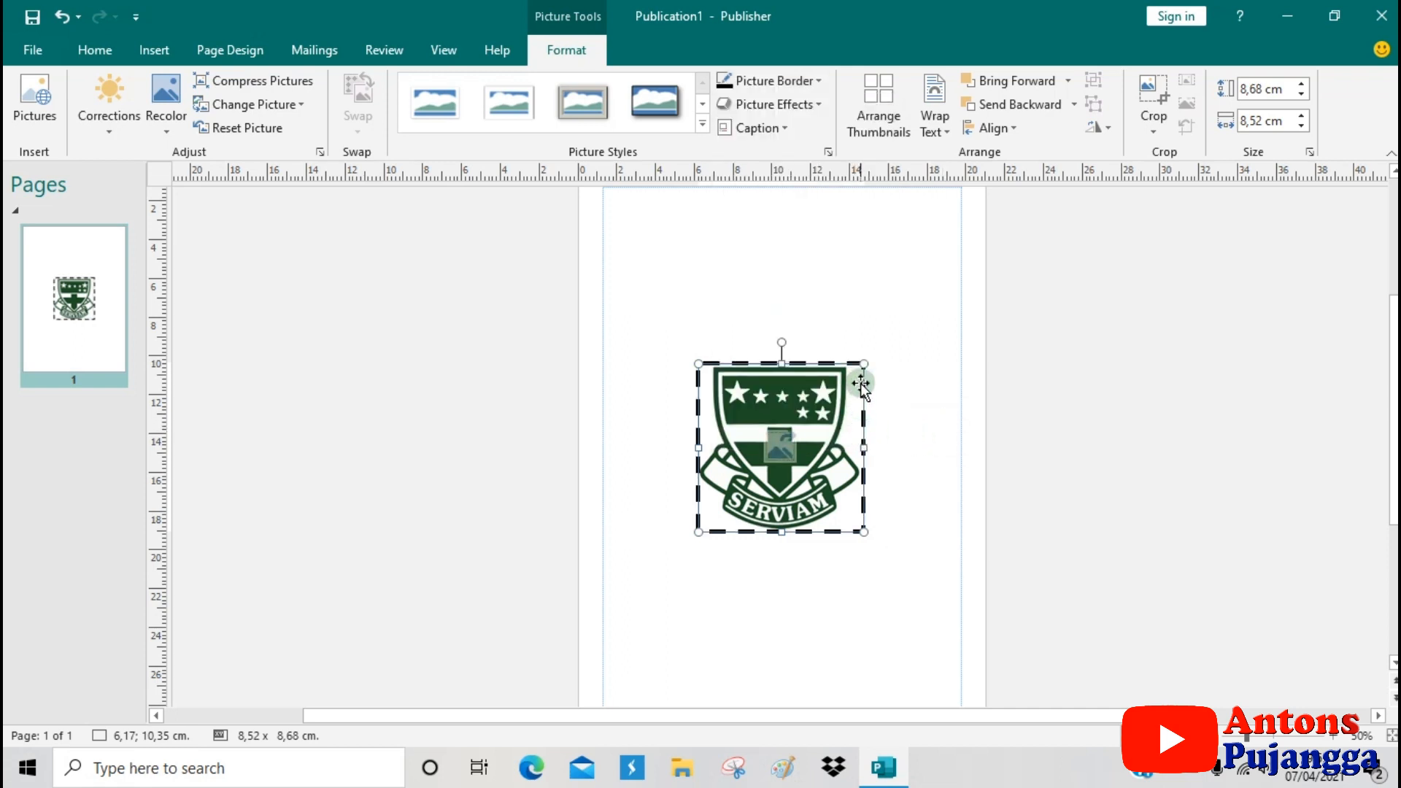
# Apply the Sphere line pattern to the shield's picture border and deselect the picture.
pyautogui.click(558, 52)
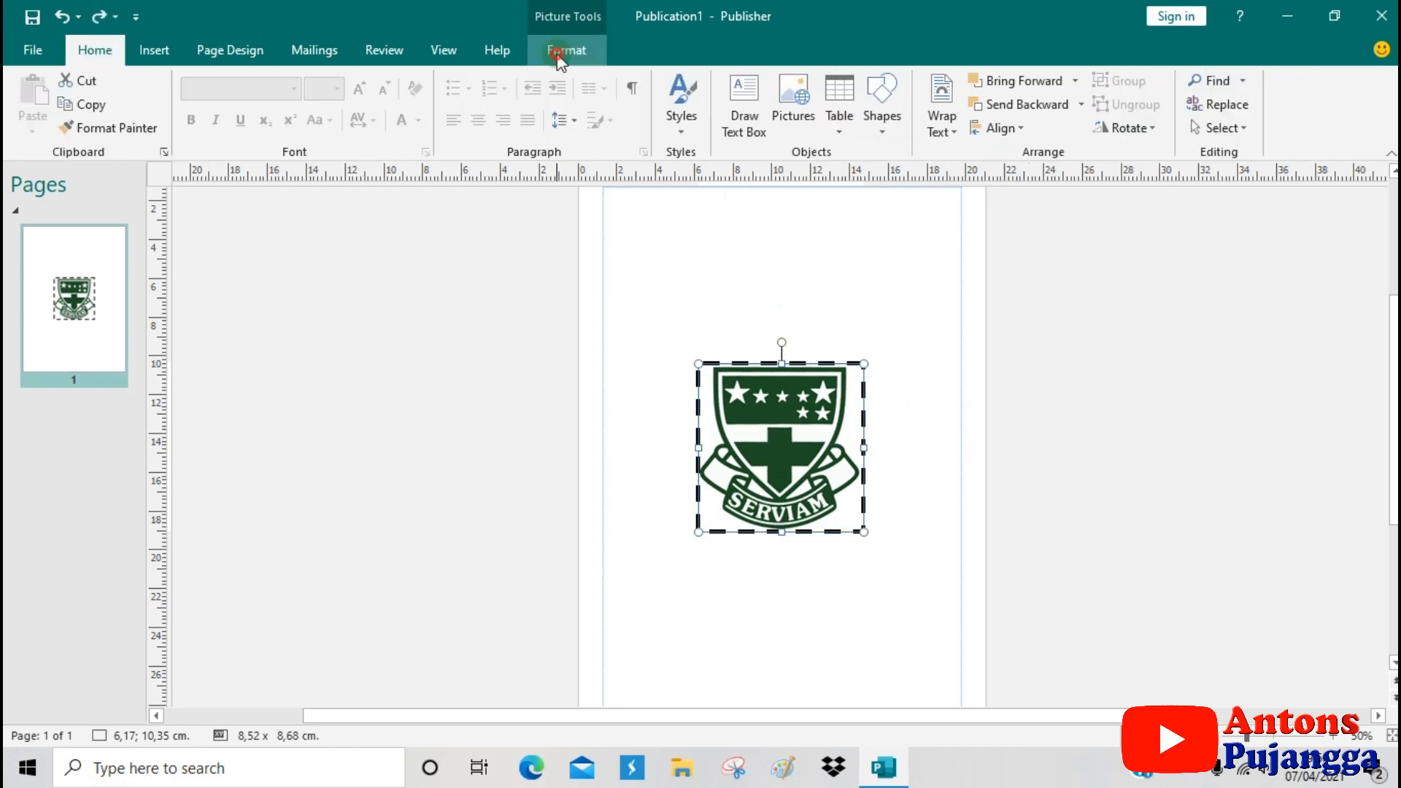
pyautogui.click(814, 81)
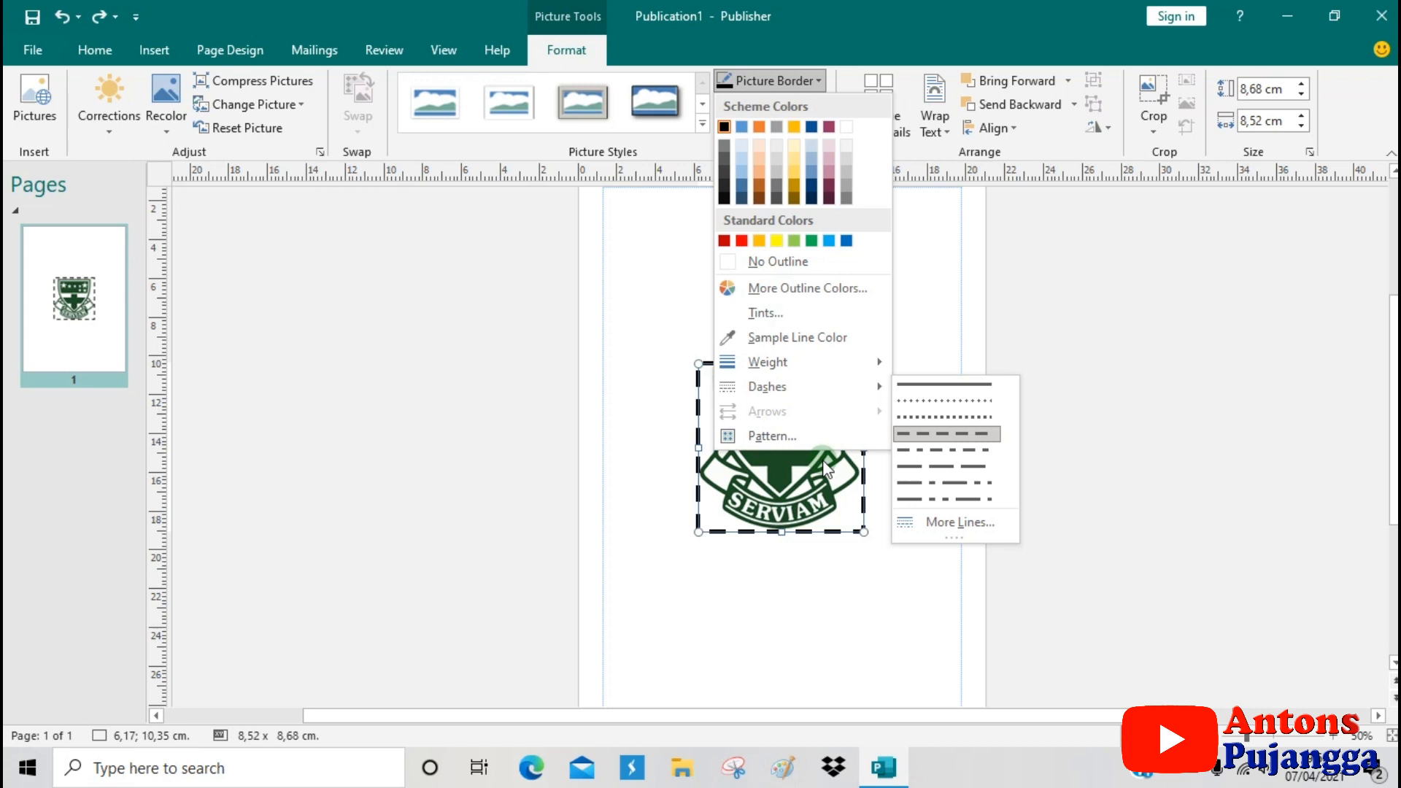
pyautogui.click(790, 441)
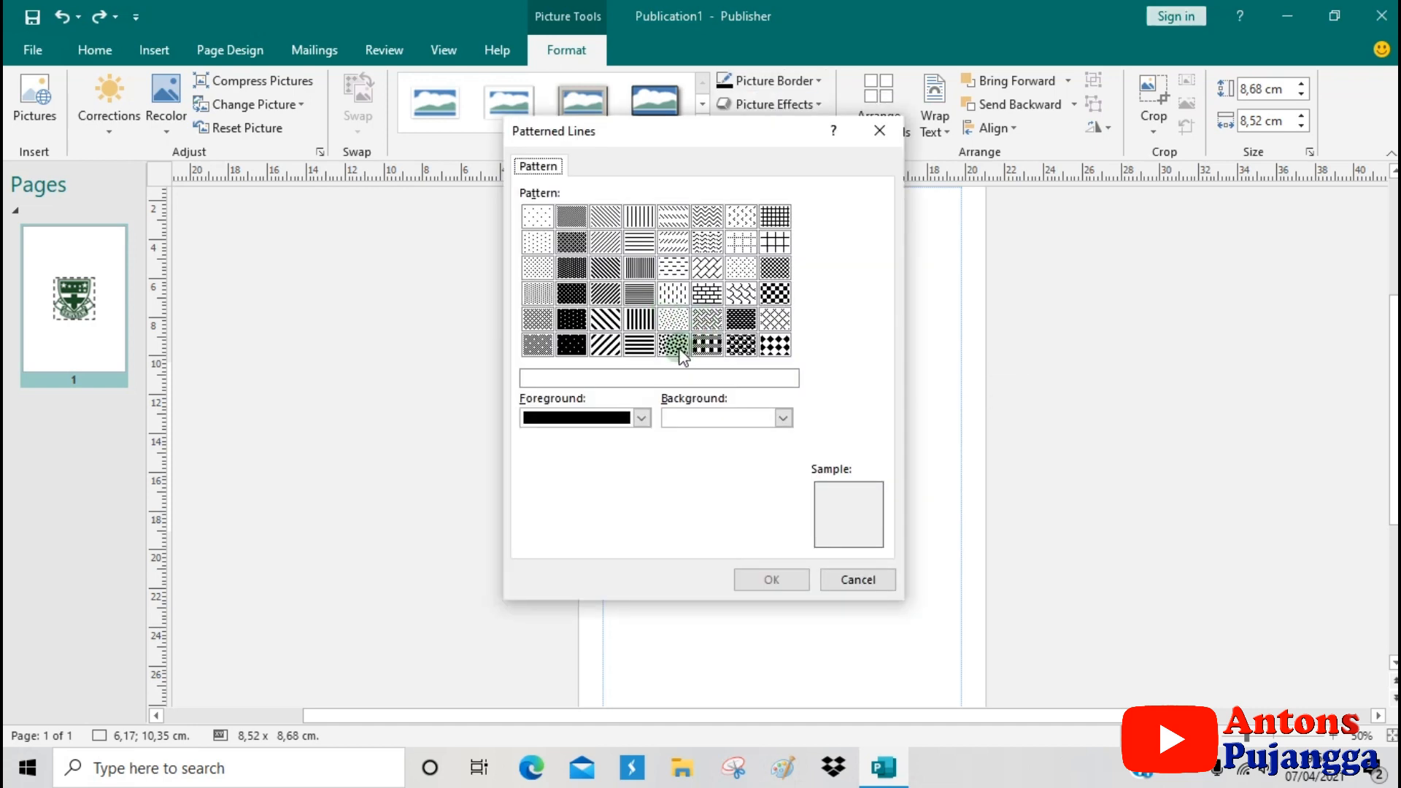
pyautogui.click(741, 346)
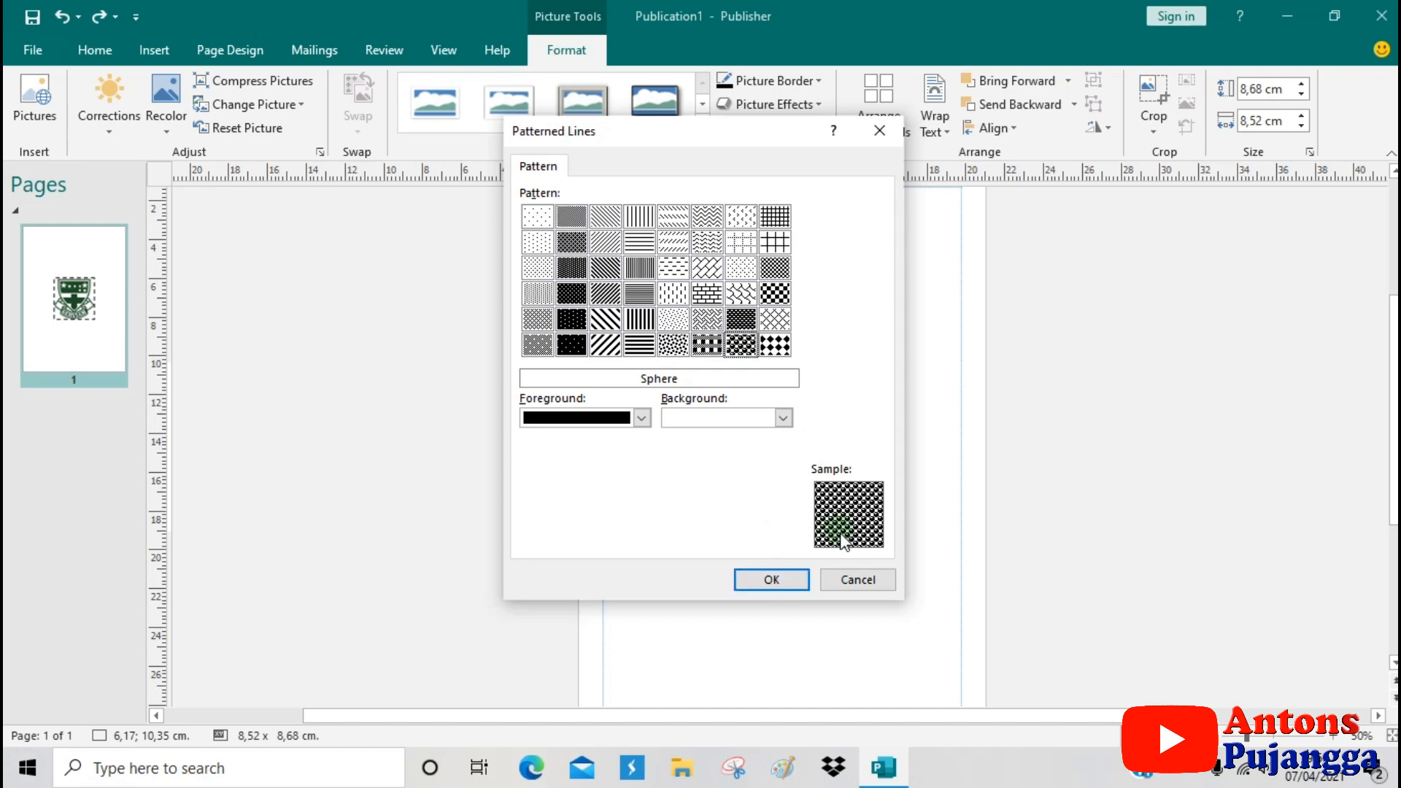
pyautogui.click(780, 573)
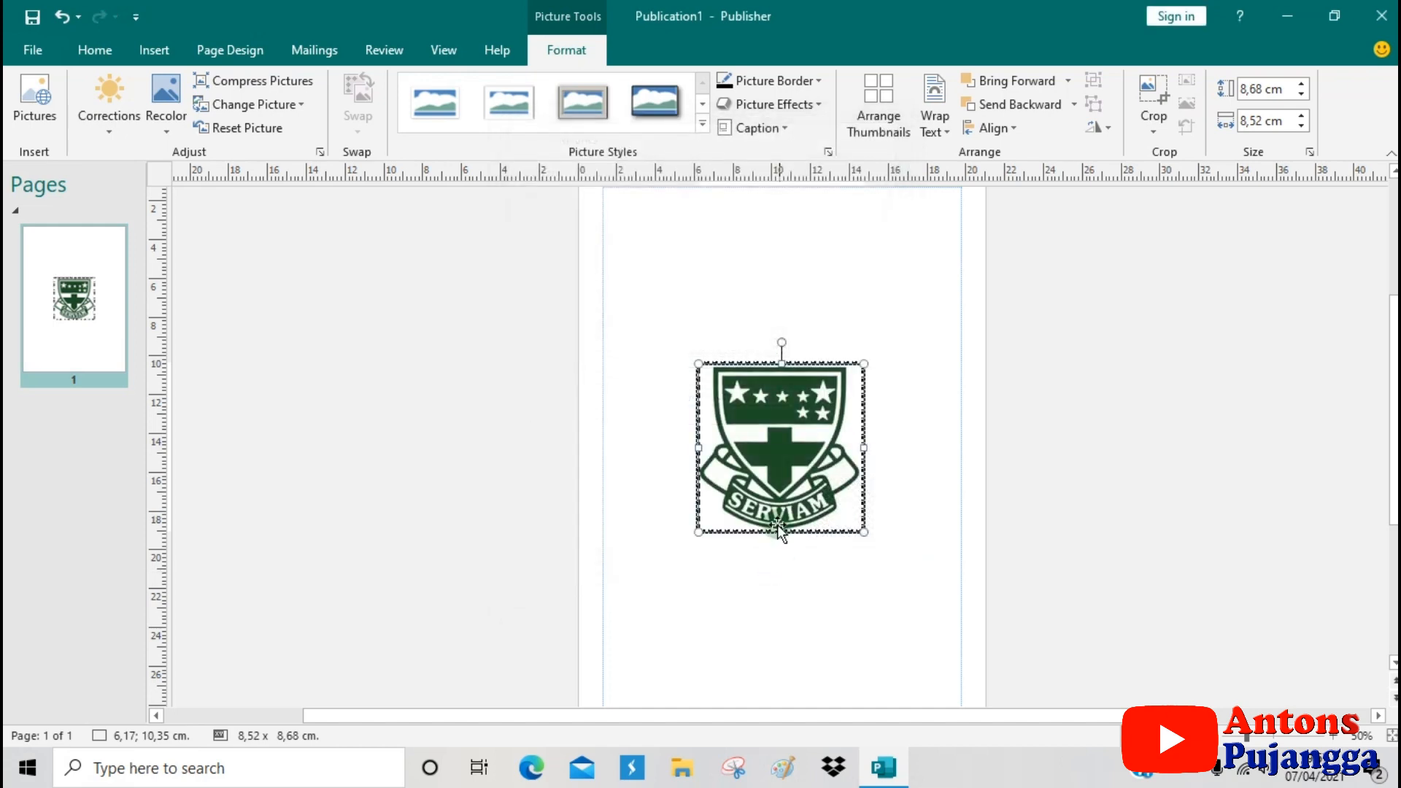
pyautogui.click(891, 363)
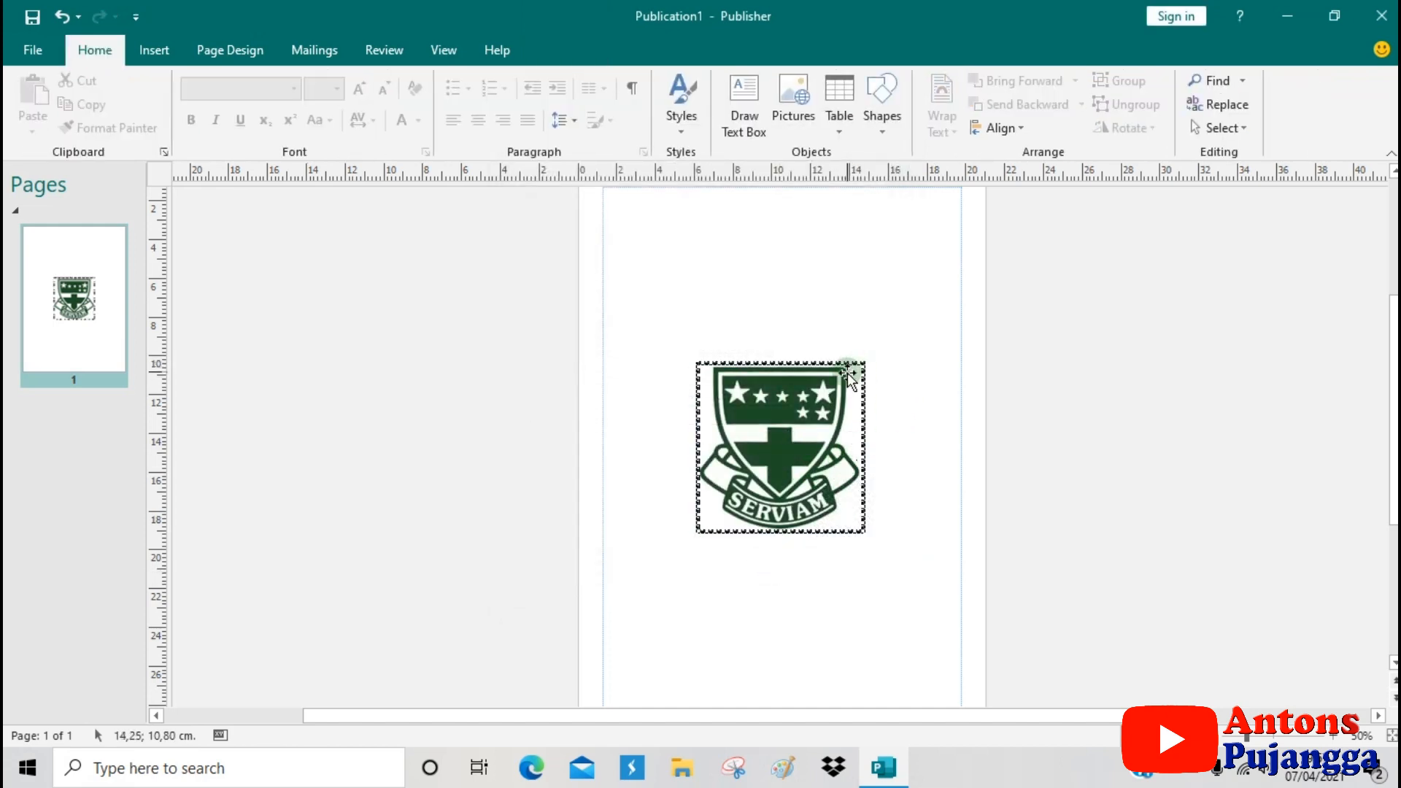
# Remove the picture border from the SERVIAM shield by setting it to No Outline.
pyautogui.click(847, 467)
pyautogui.click(774, 81)
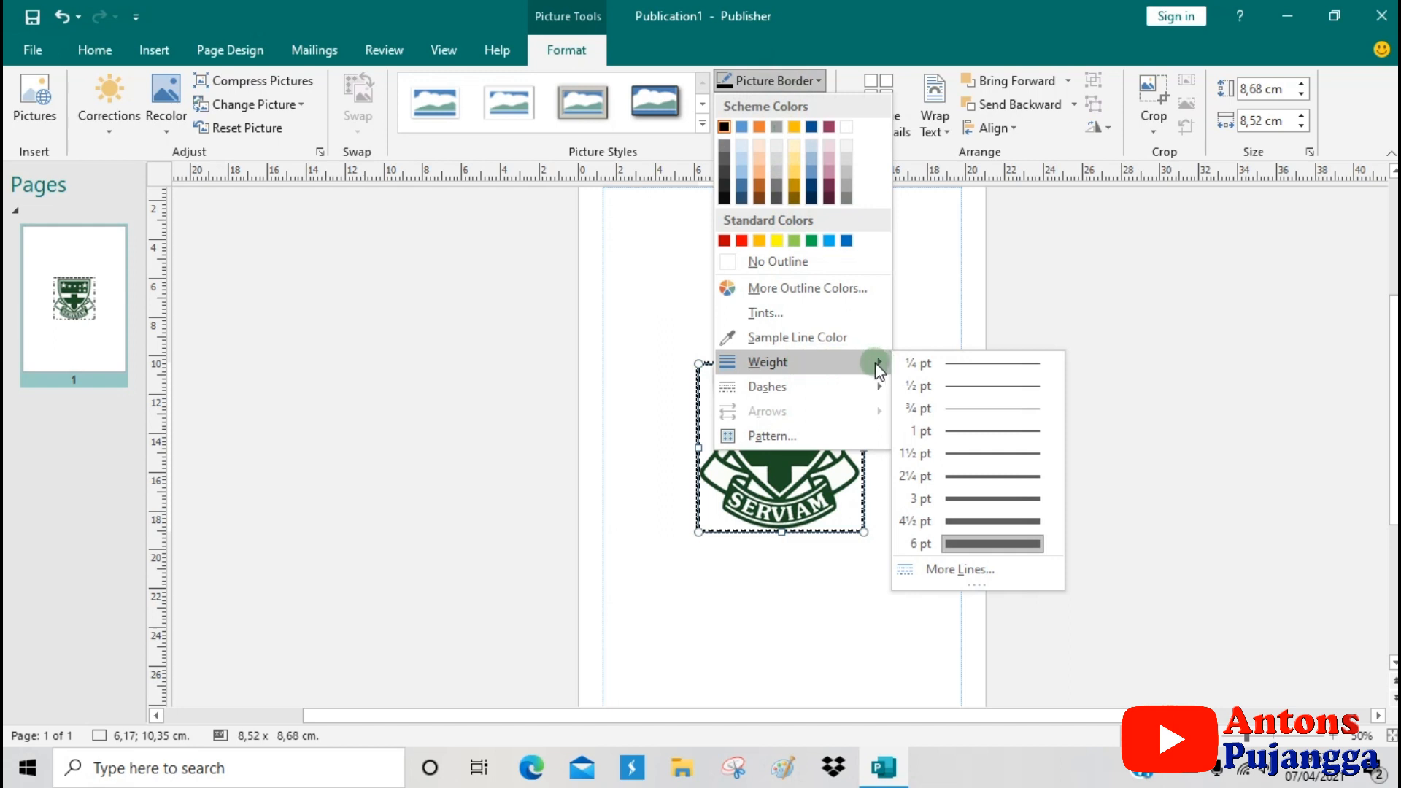
pyautogui.moveTo(879, 394)
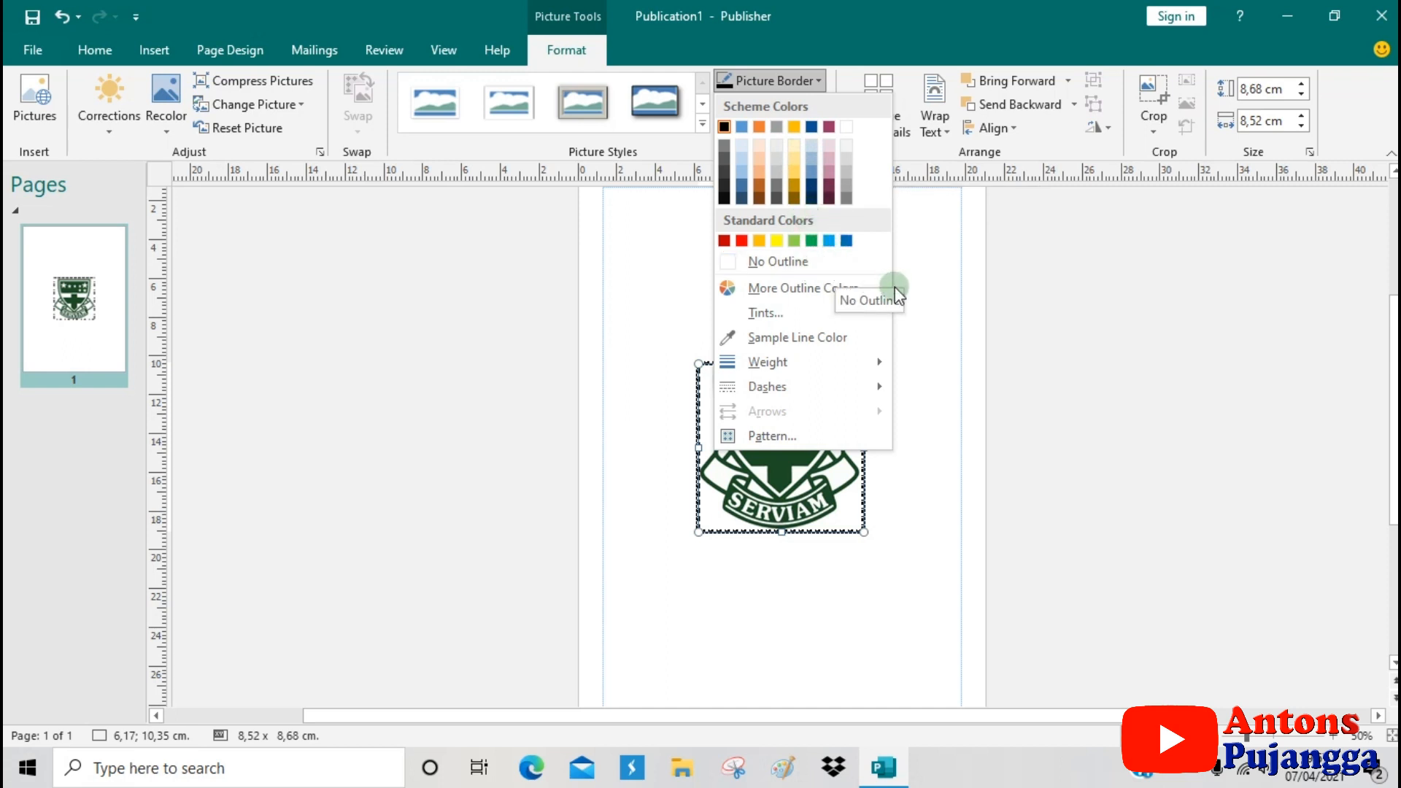
pyautogui.click(780, 264)
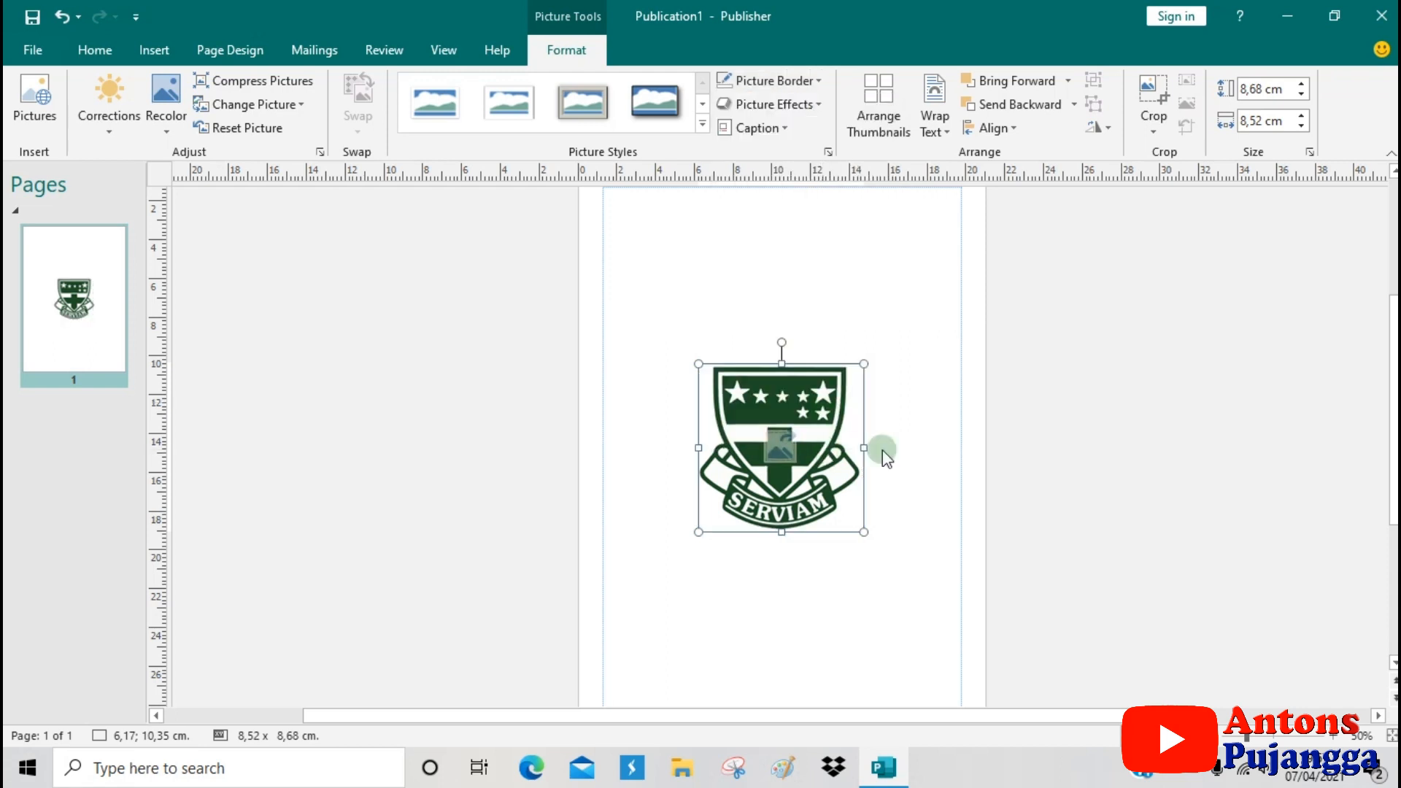
pyautogui.click(915, 336)
pyautogui.click(829, 391)
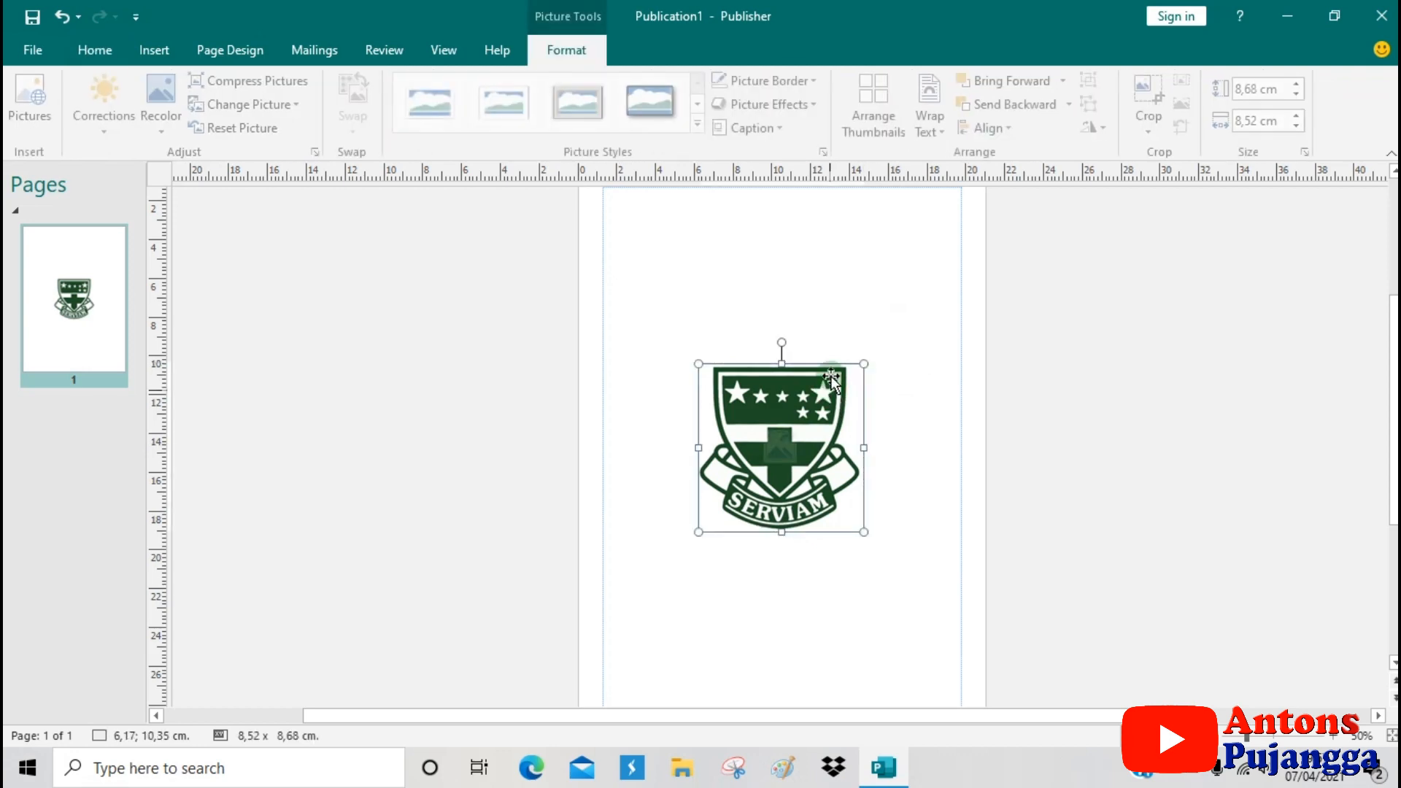
pyautogui.click(785, 82)
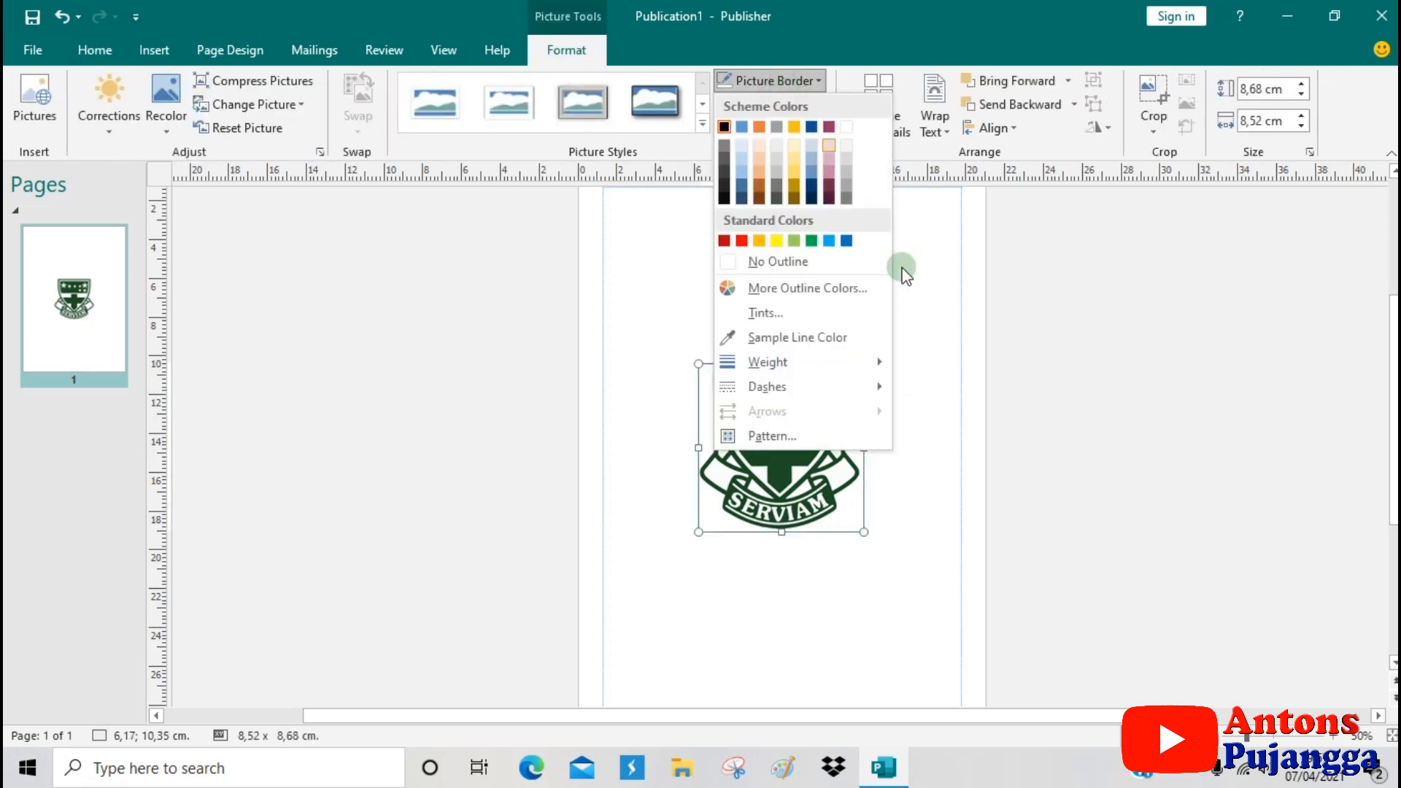
pyautogui.click(1236, 463)
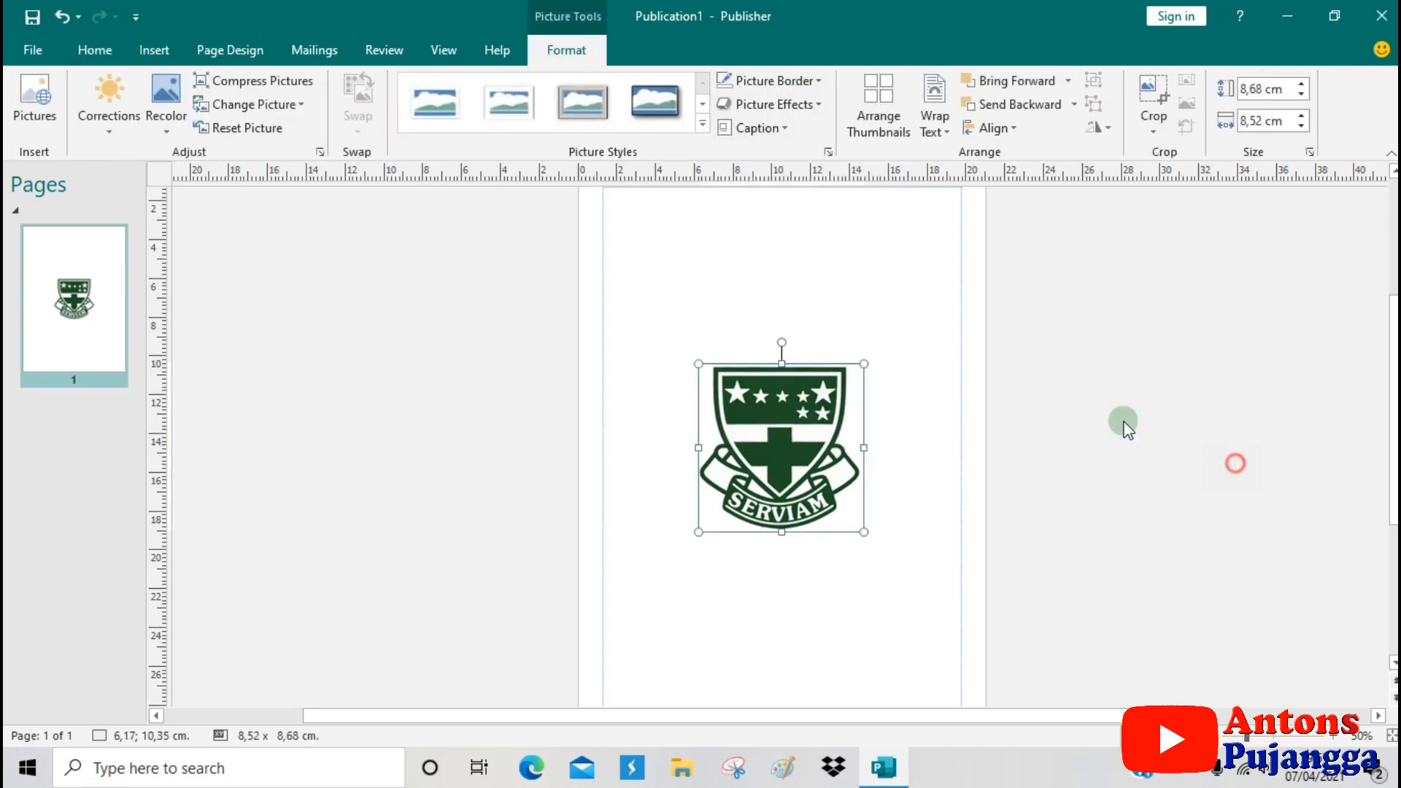
# Apply the outer Offset: Right shadow effect to the SERVIAM shield picture.
pyautogui.click(796, 106)
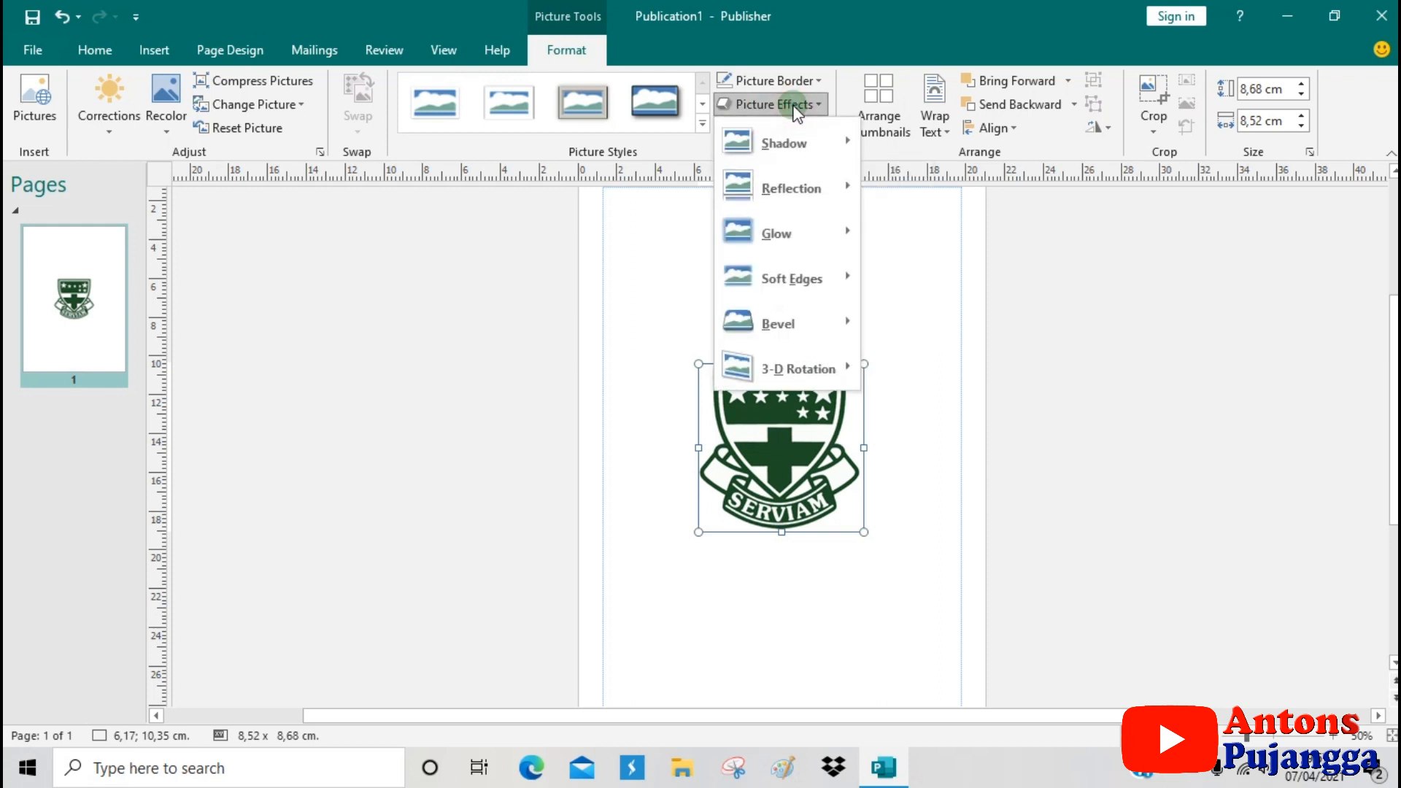
pyautogui.click(787, 135)
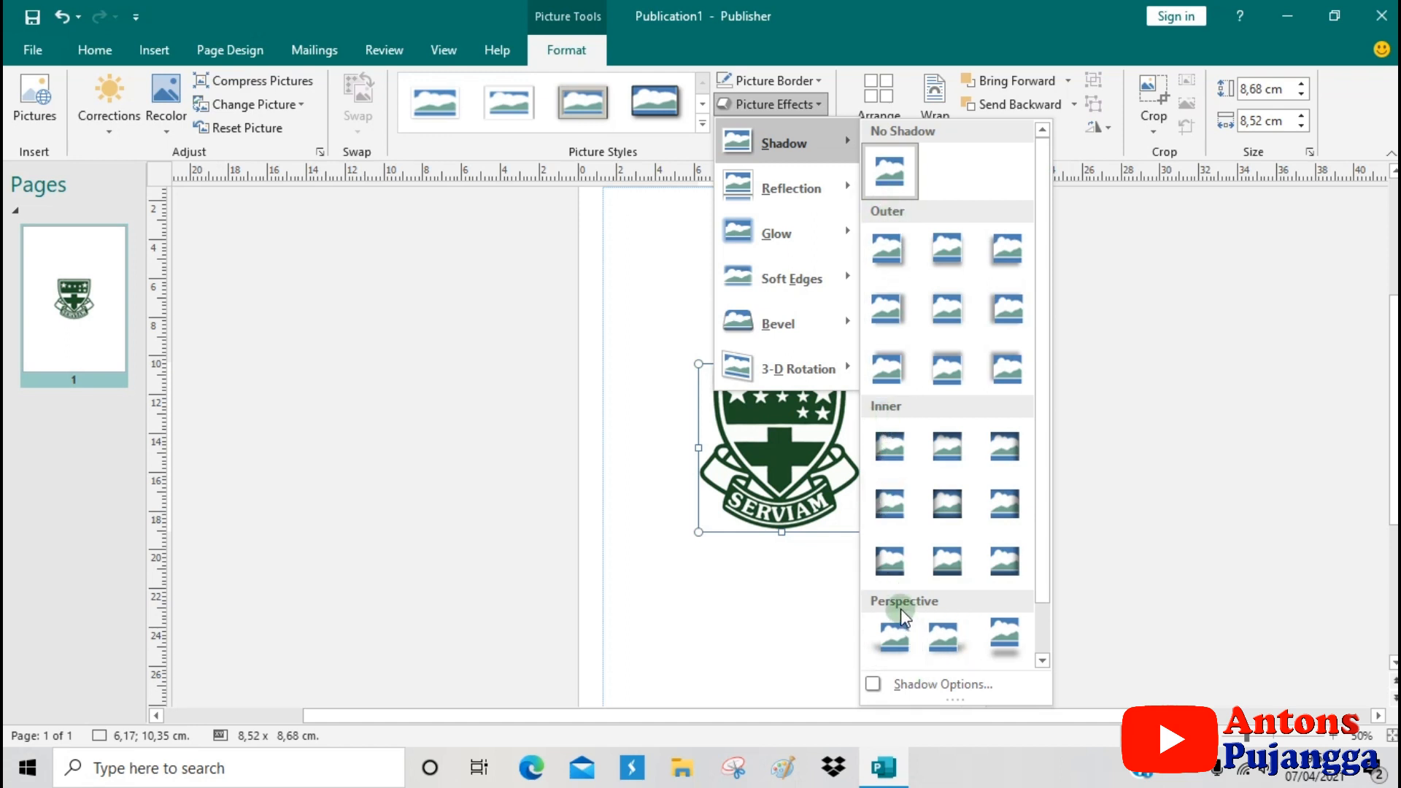
pyautogui.scroll(-1, 1041, 442)
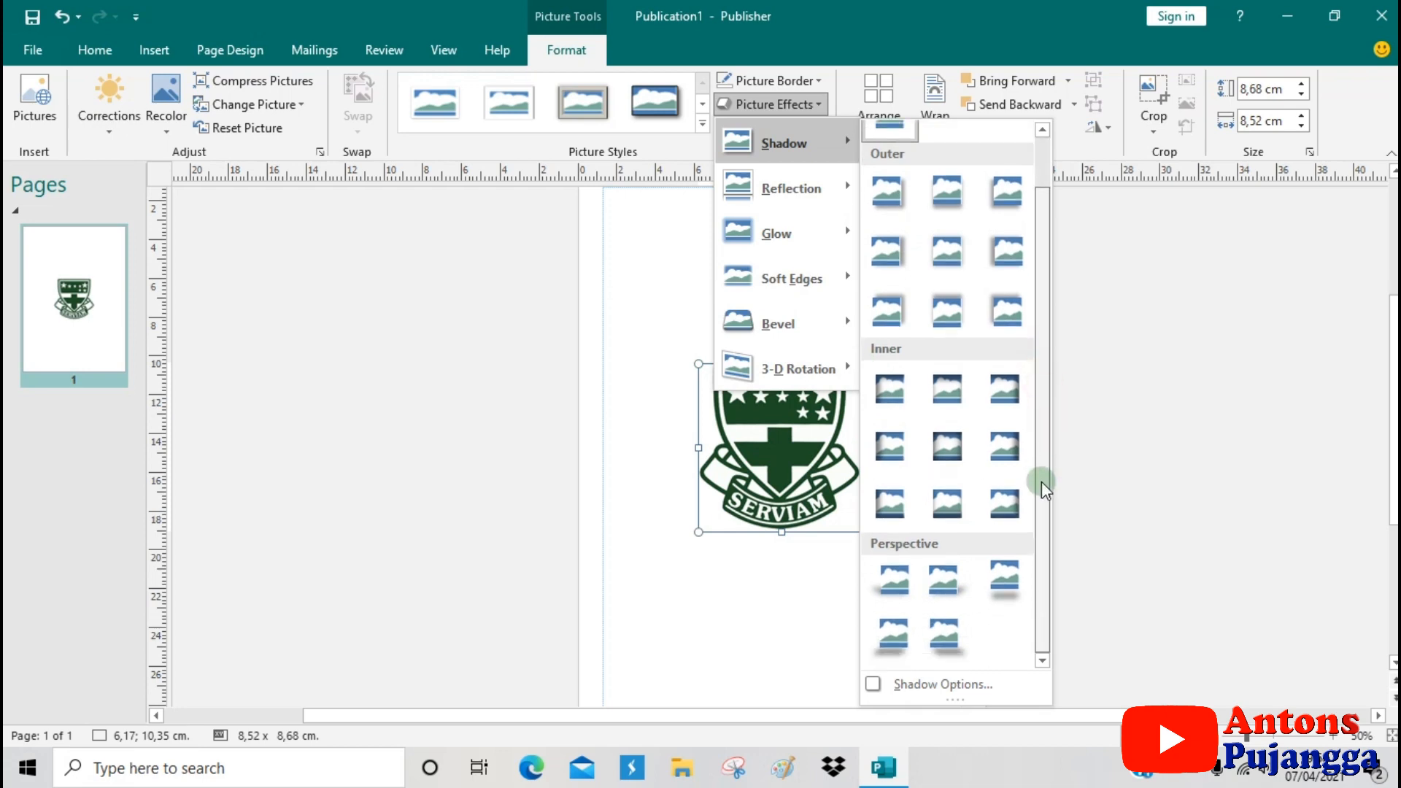
pyautogui.moveTo(1040, 475); pyautogui.dragTo(1044, 394)
pyautogui.click(887, 309)
pyautogui.moveTo(794, 157)
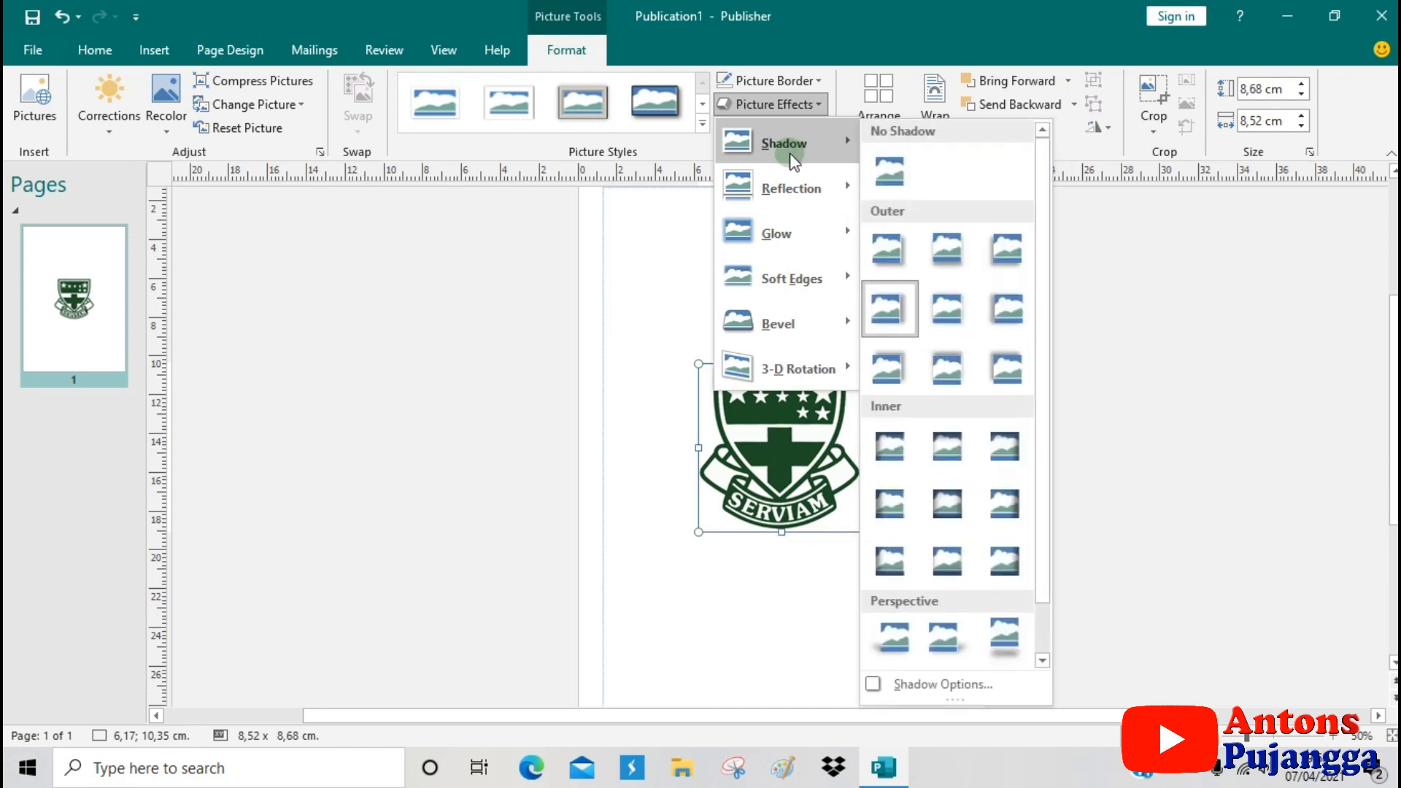
pyautogui.click(888, 312)
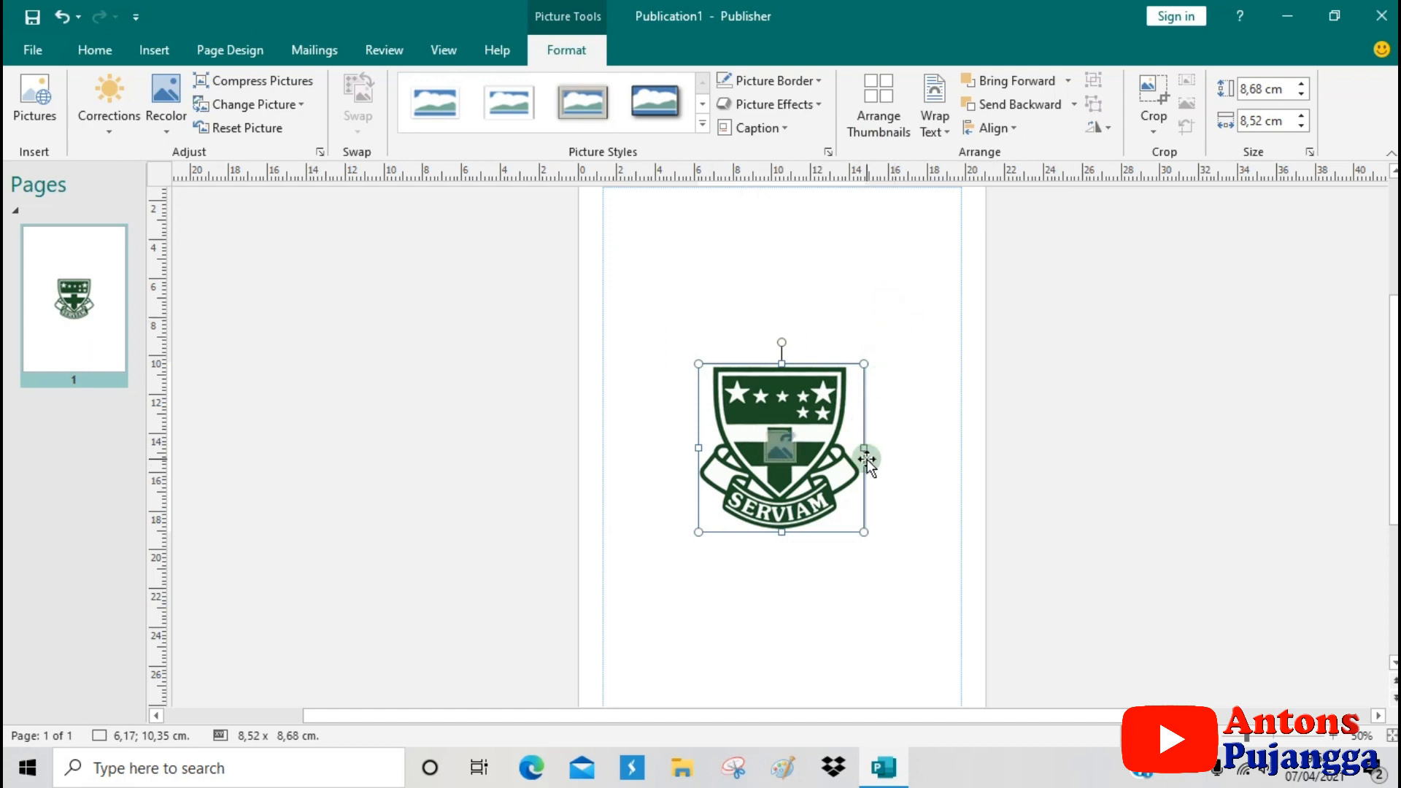
pyautogui.click(905, 467)
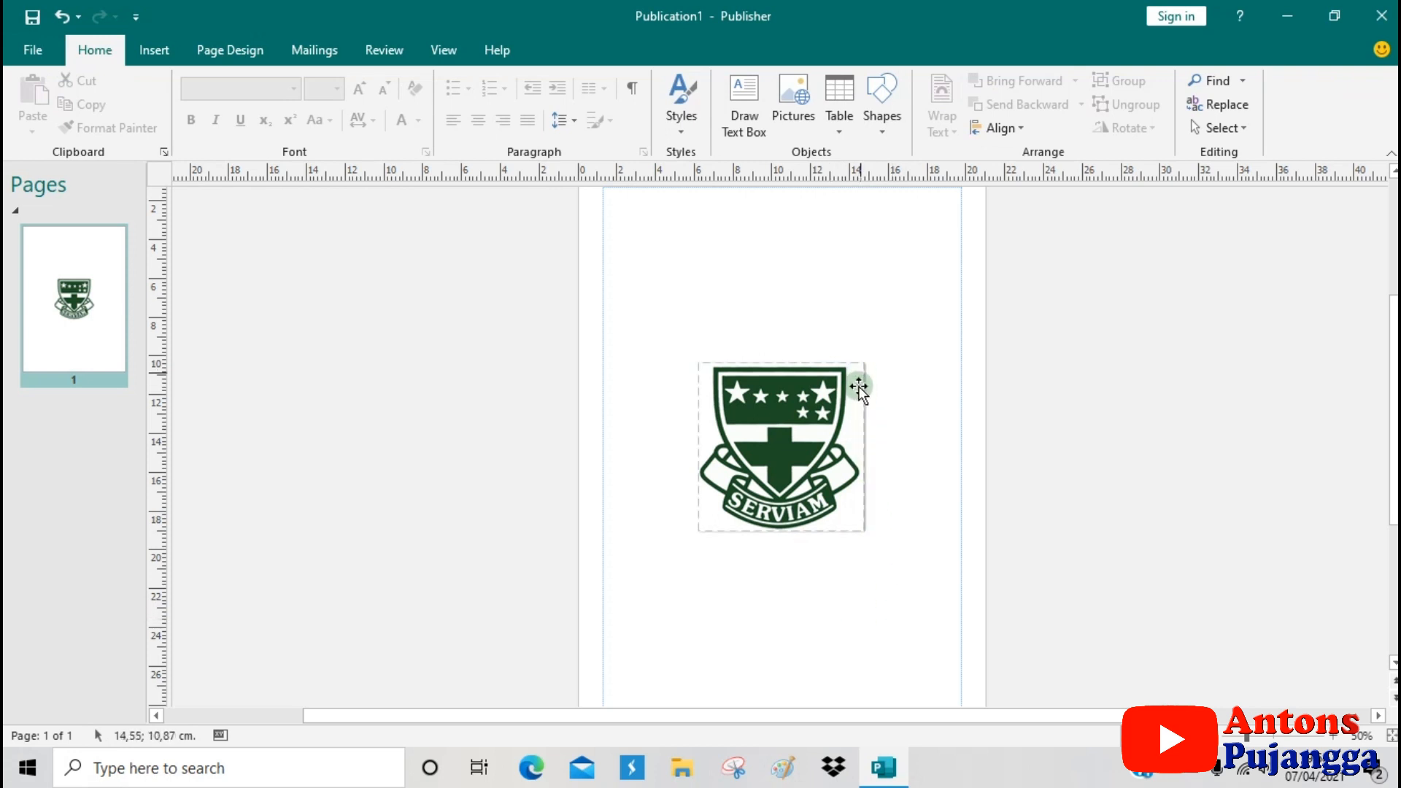
# Customize the shield's shadow by setting its size to 136% and increasing its distance from the picture.
pyautogui.click(855, 471)
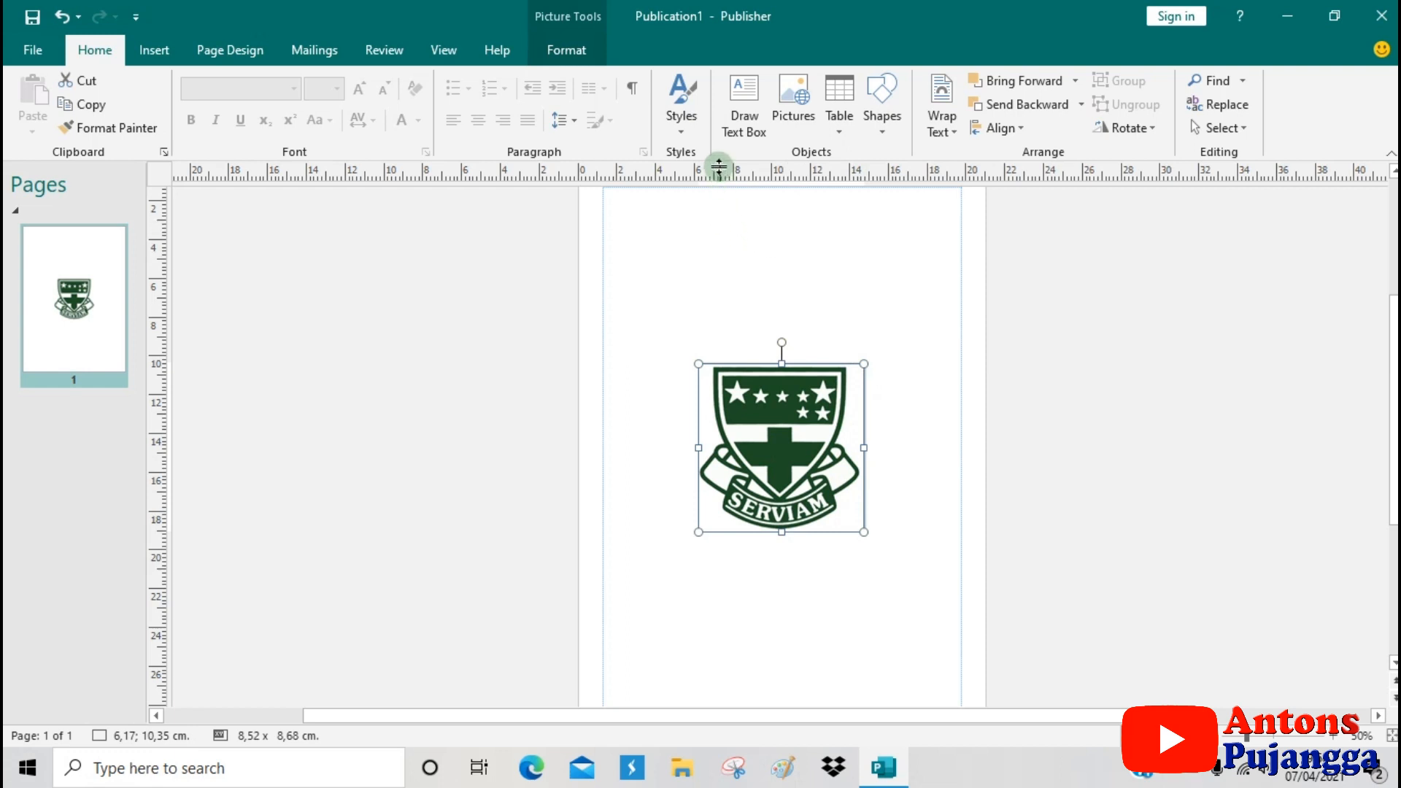
pyautogui.click(583, 59)
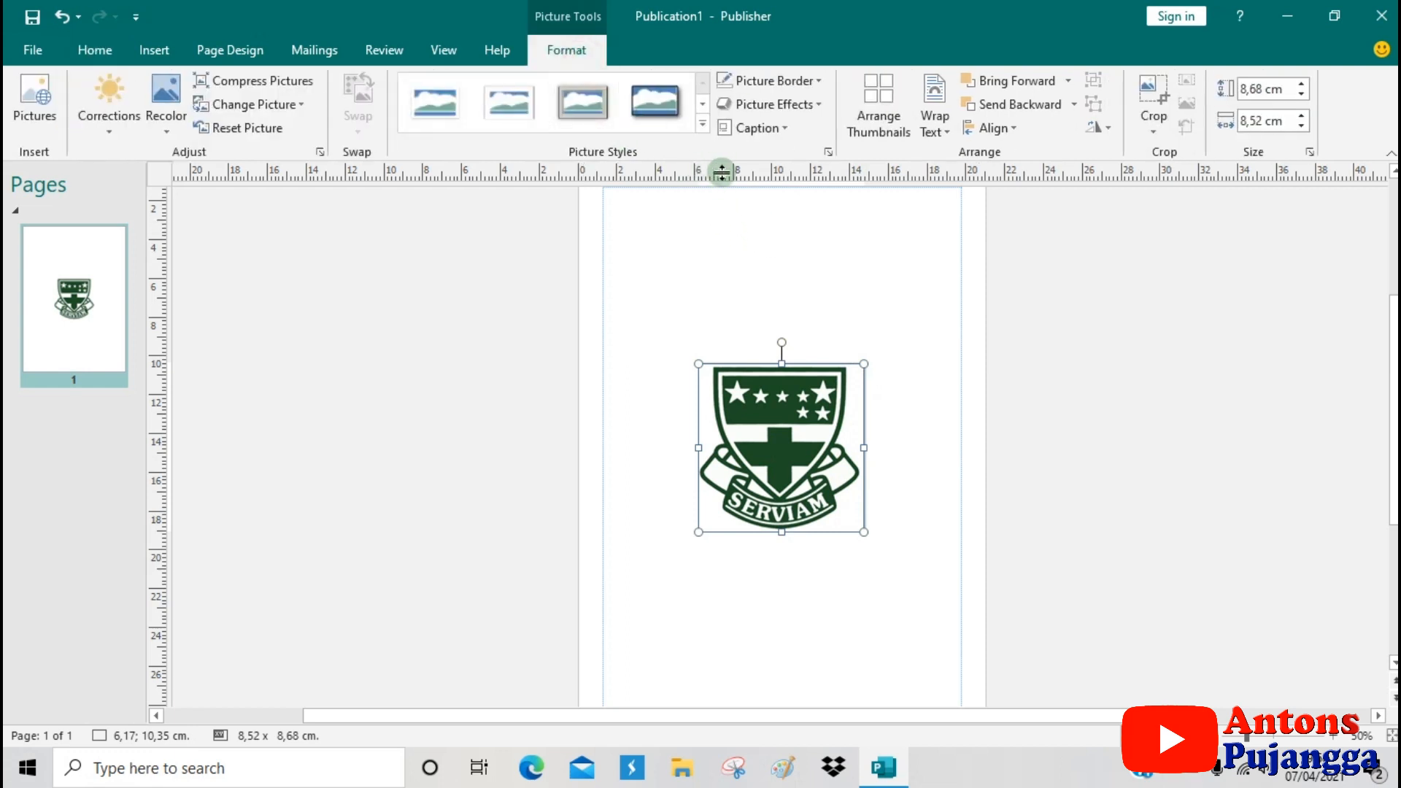
pyautogui.click(806, 104)
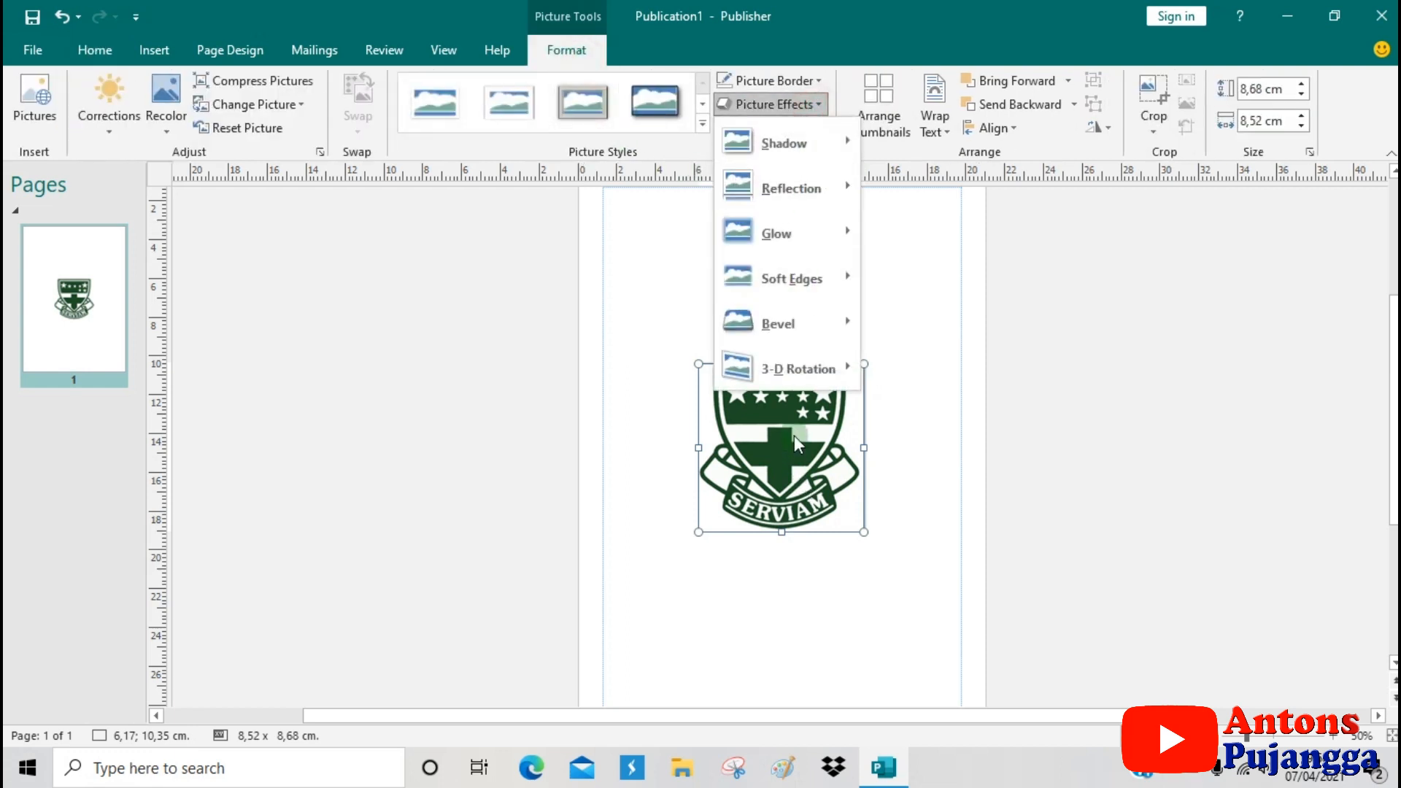
pyautogui.click(803, 143)
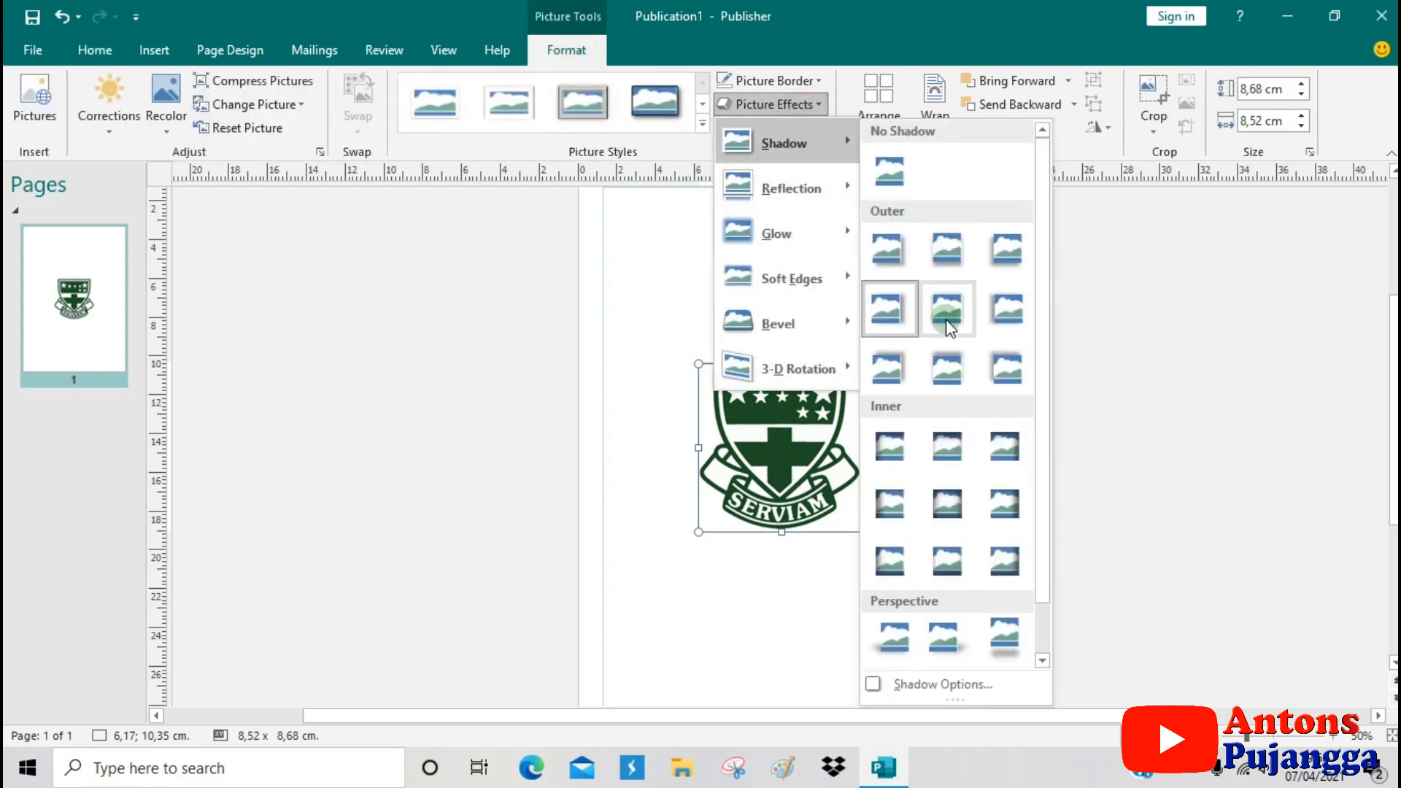
pyautogui.click(879, 690)
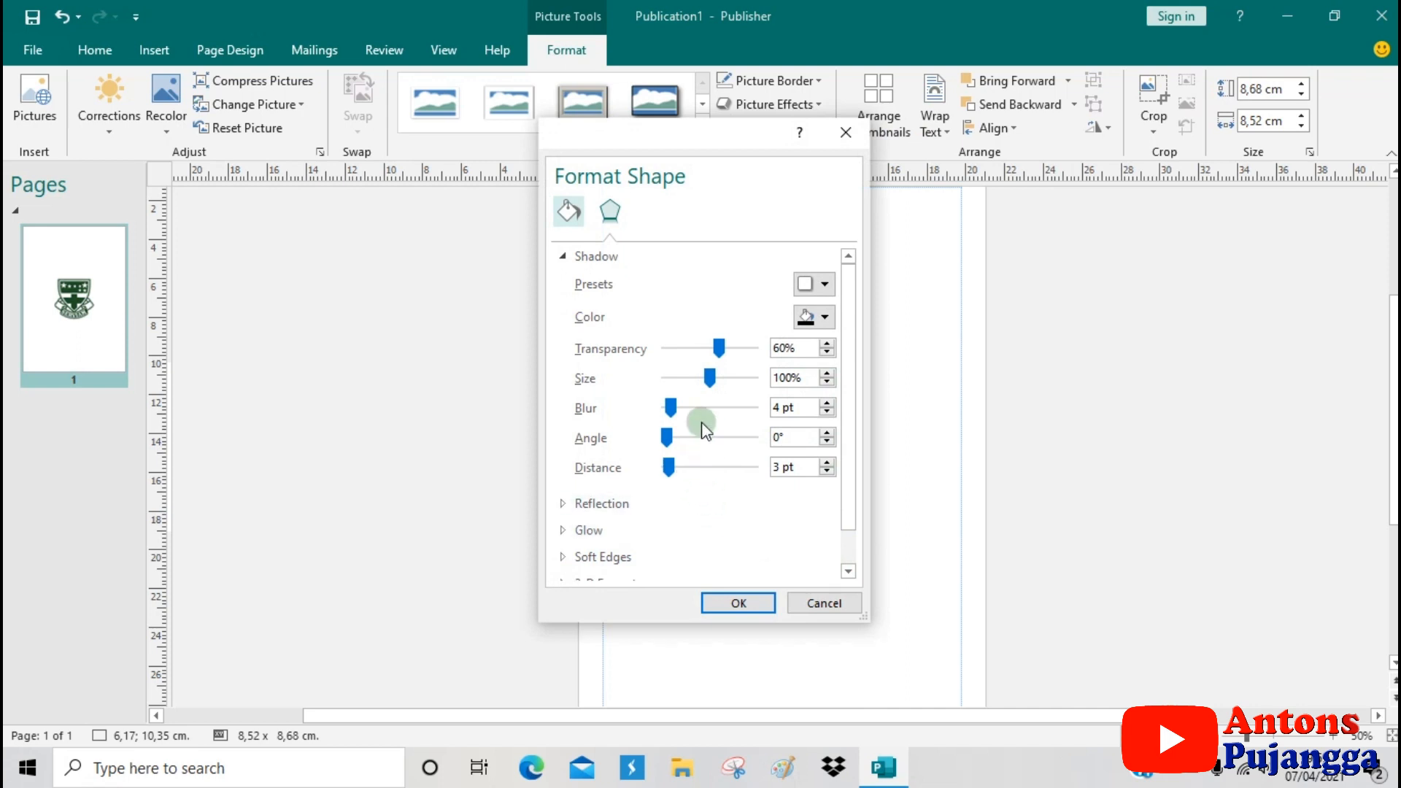
pyautogui.moveTo(711, 377); pyautogui.dragTo(725, 380)
pyautogui.moveTo(847, 449); pyautogui.dragTo(847, 409)
pyautogui.click(670, 466)
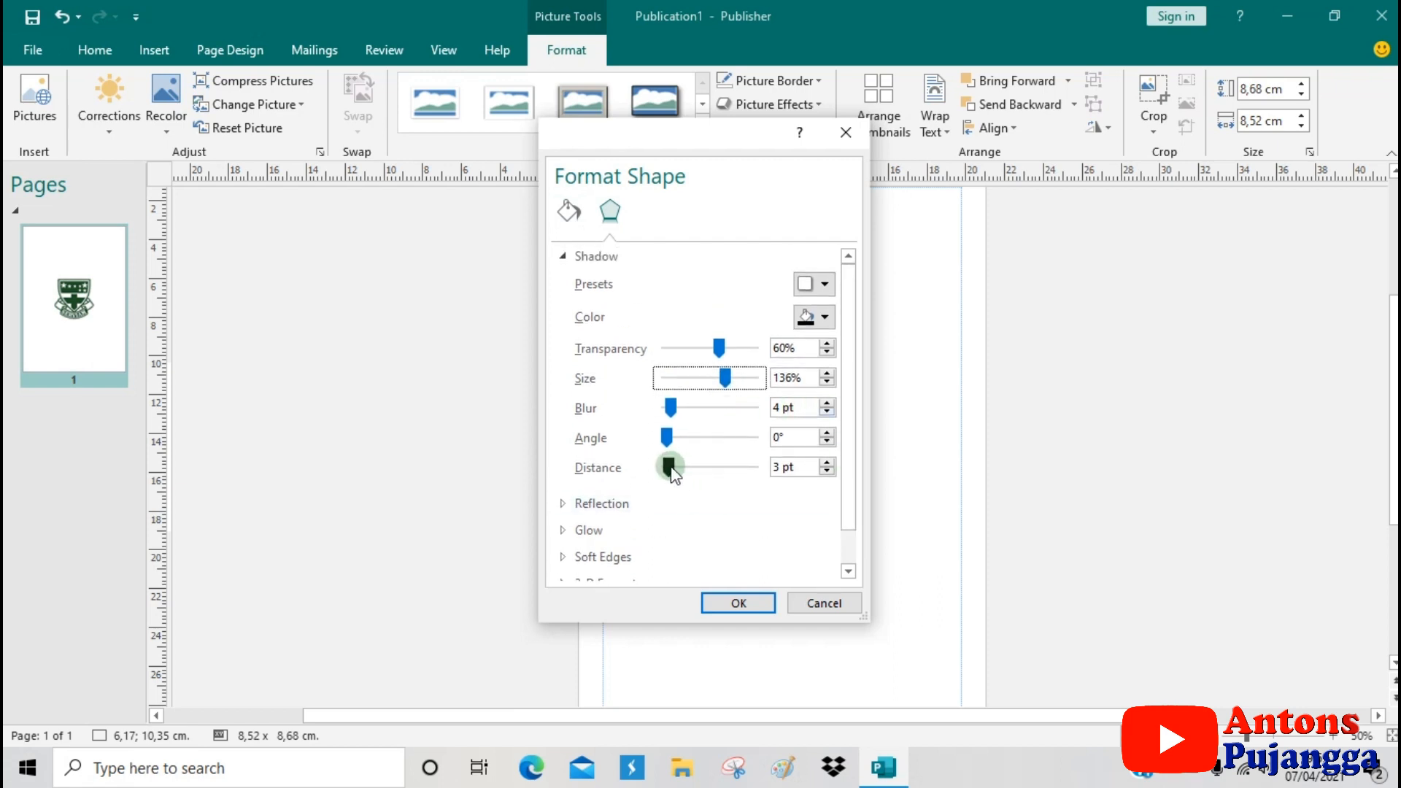
pyautogui.click(666, 439)
pyautogui.moveTo(667, 441)
pyautogui.mouseDown()
pyautogui.moveTo(776, 438)
pyautogui.moveTo(670, 437)
pyautogui.mouseUp()
pyautogui.click(751, 610)
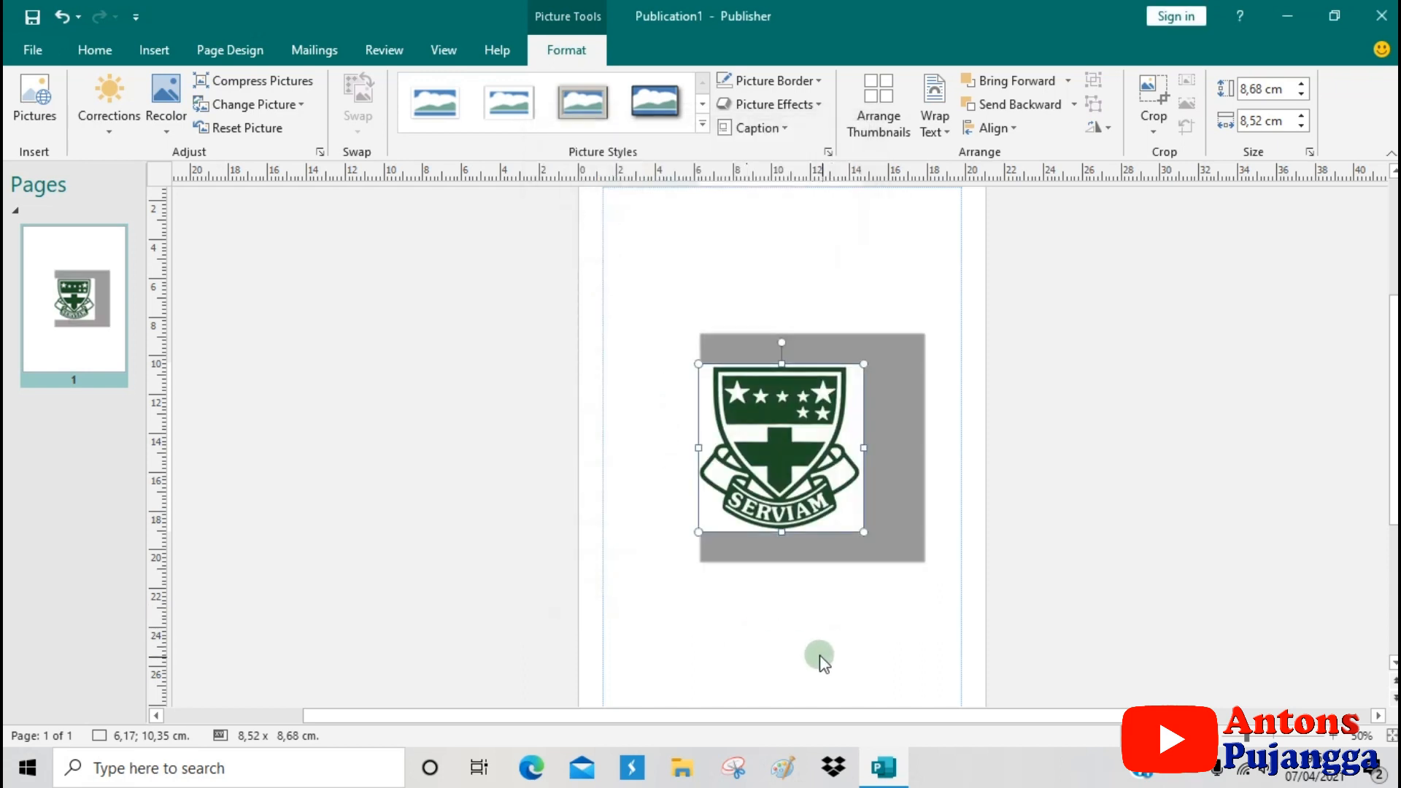
pyautogui.click(822, 662)
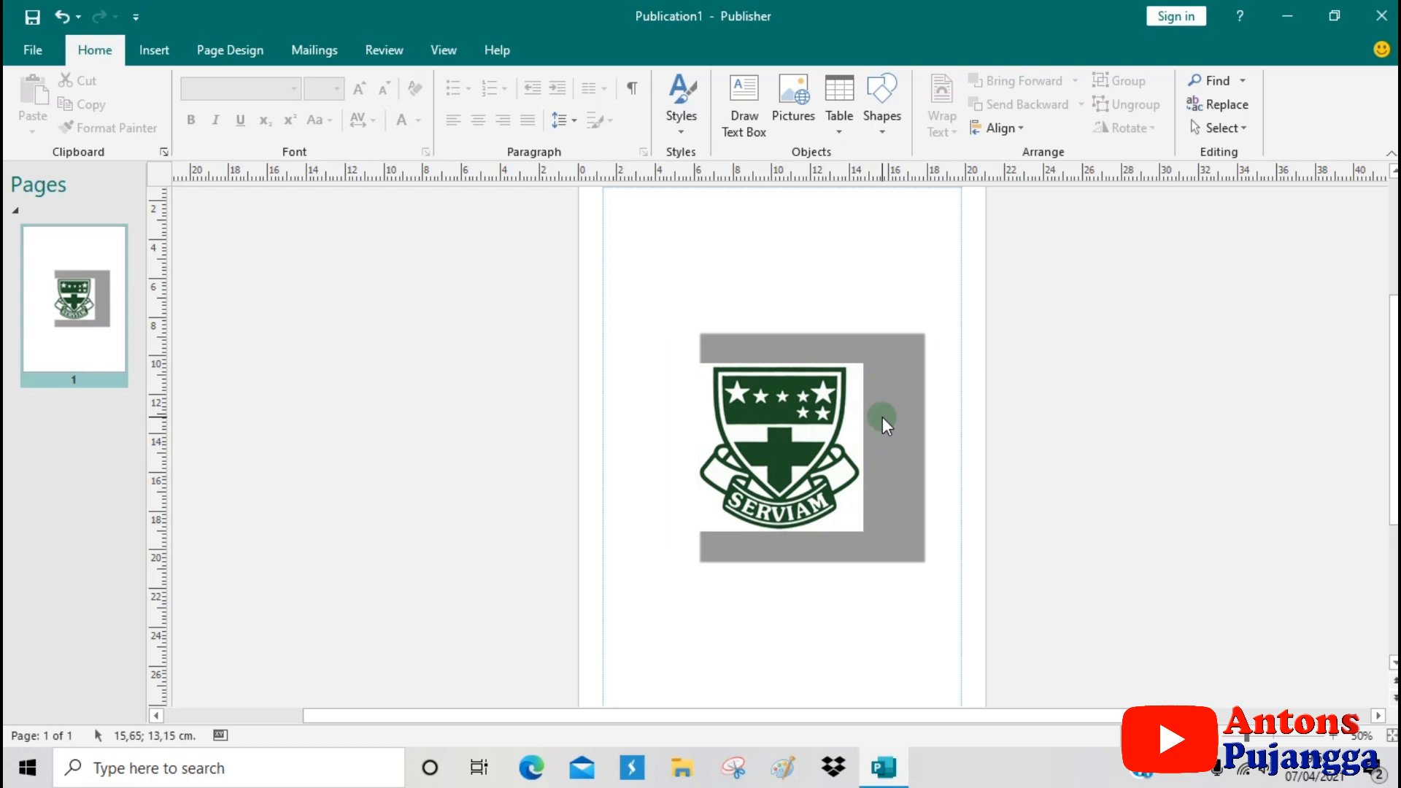
# Remove the shadow effect from the SERVIAM shield picture.
pyautogui.click(813, 359)
pyautogui.click(567, 49)
pyautogui.click(820, 104)
pyautogui.moveTo(817, 139)
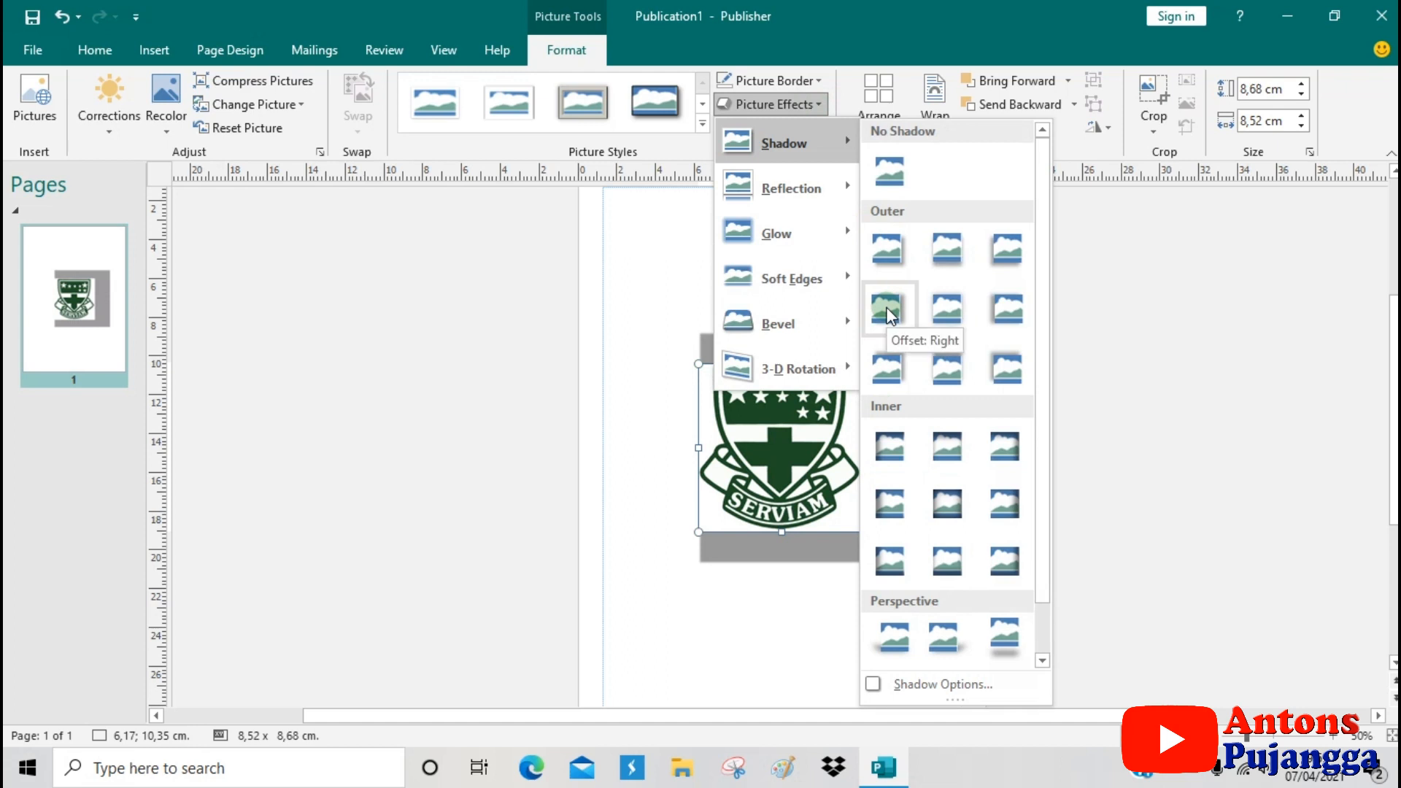
pyautogui.click(888, 169)
# Apply the first parallel 3-D rotation preset and 2.5 Point soft edges to the SERVIAM shield picture.
pyautogui.click(748, 108)
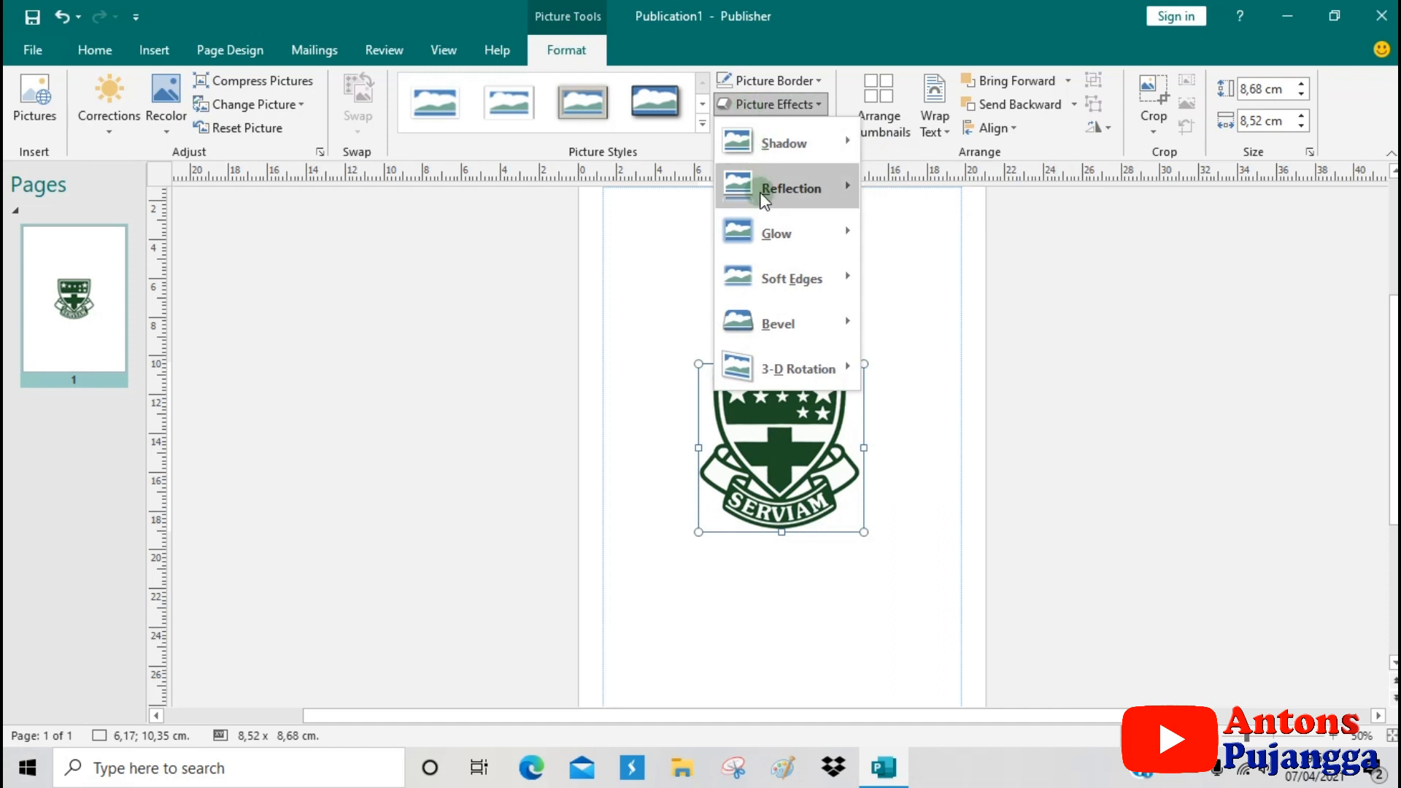
pyautogui.moveTo(763, 199)
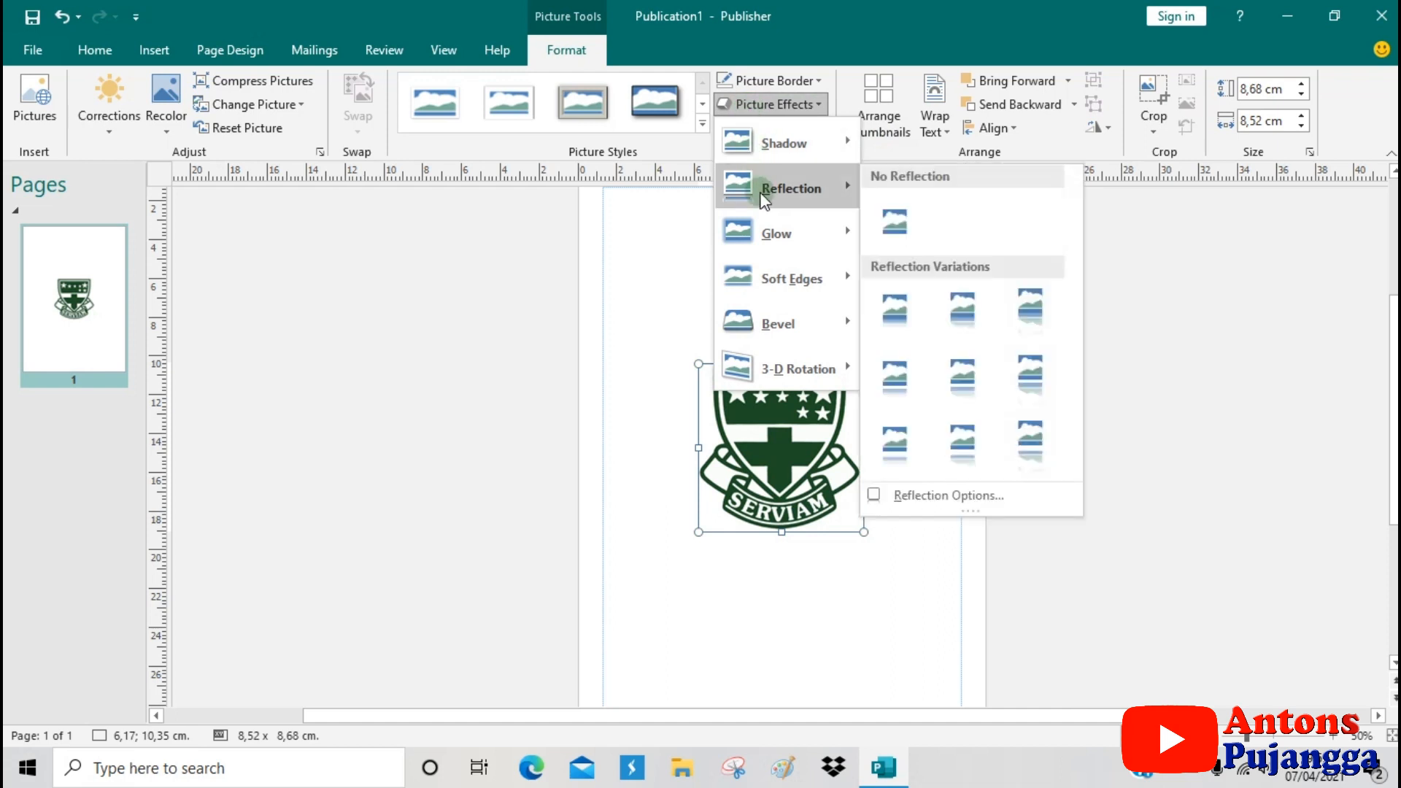
pyautogui.moveTo(766, 233)
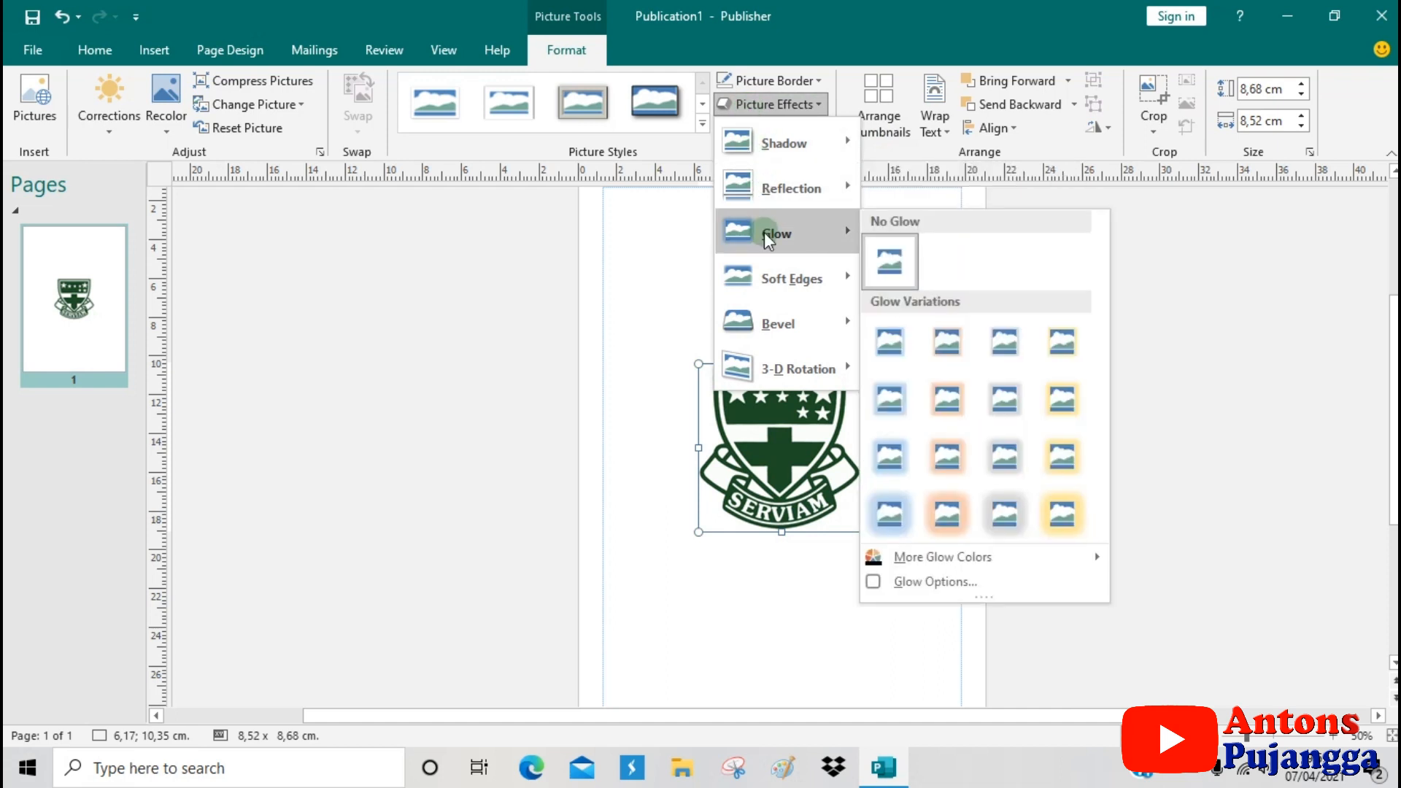
pyautogui.moveTo(769, 275)
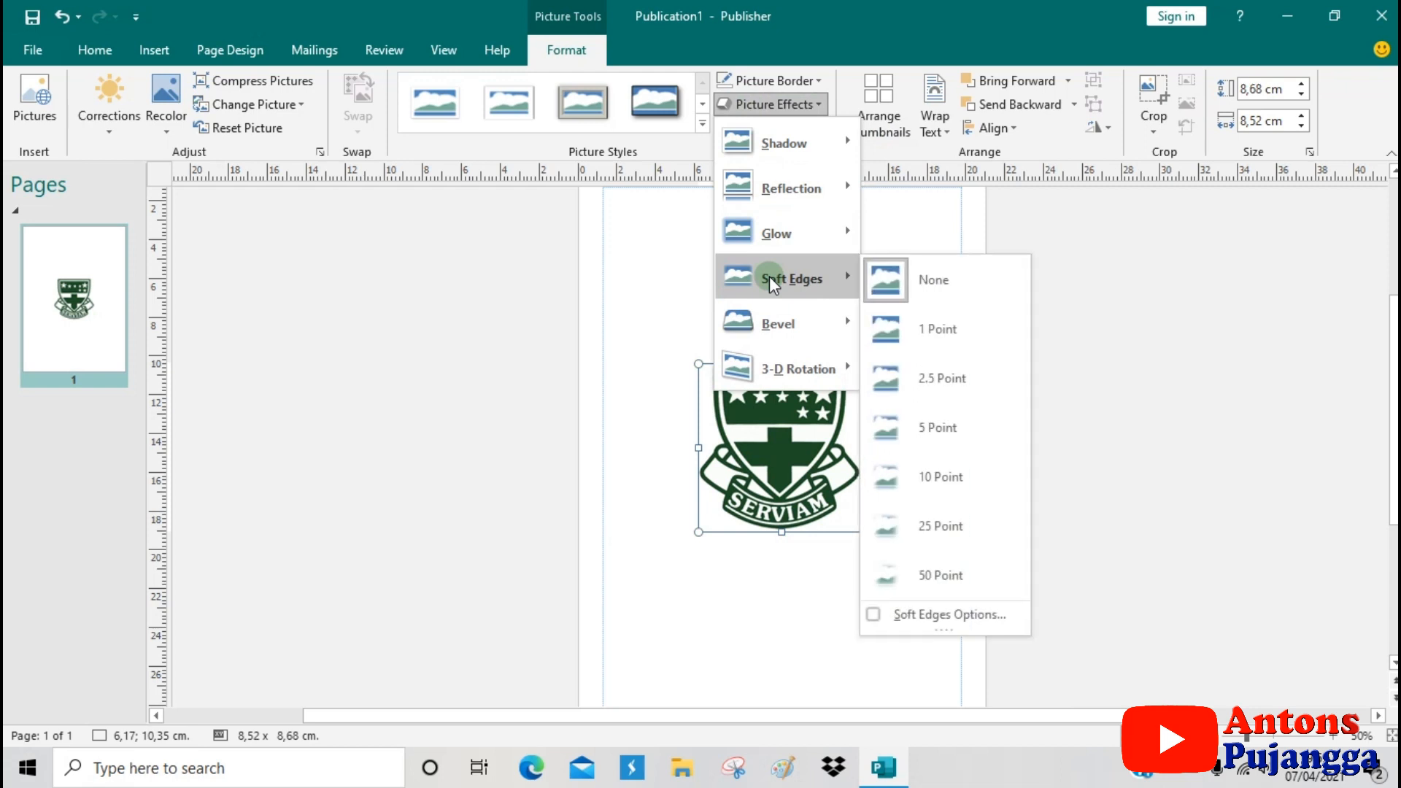
pyautogui.moveTo(778, 328)
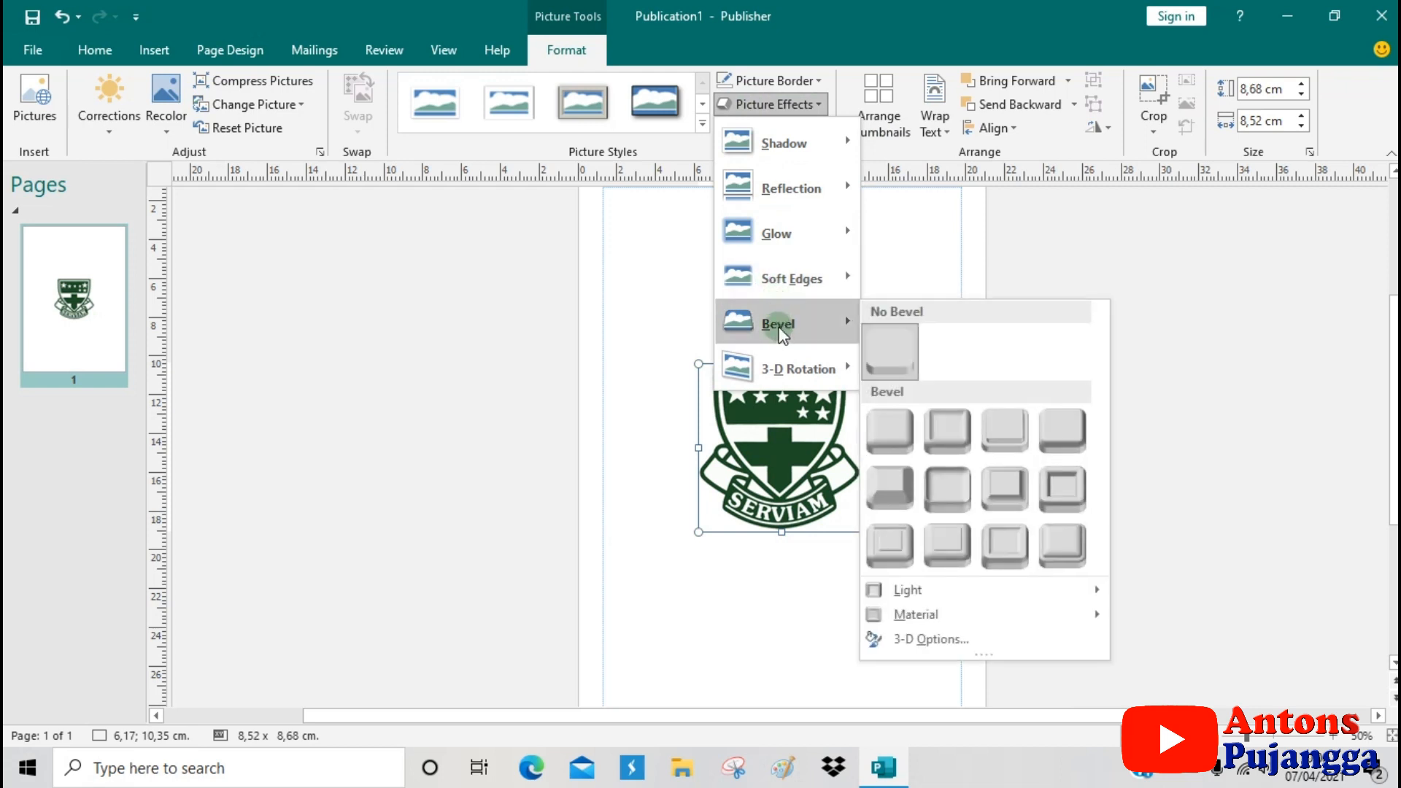
pyautogui.moveTo(783, 367)
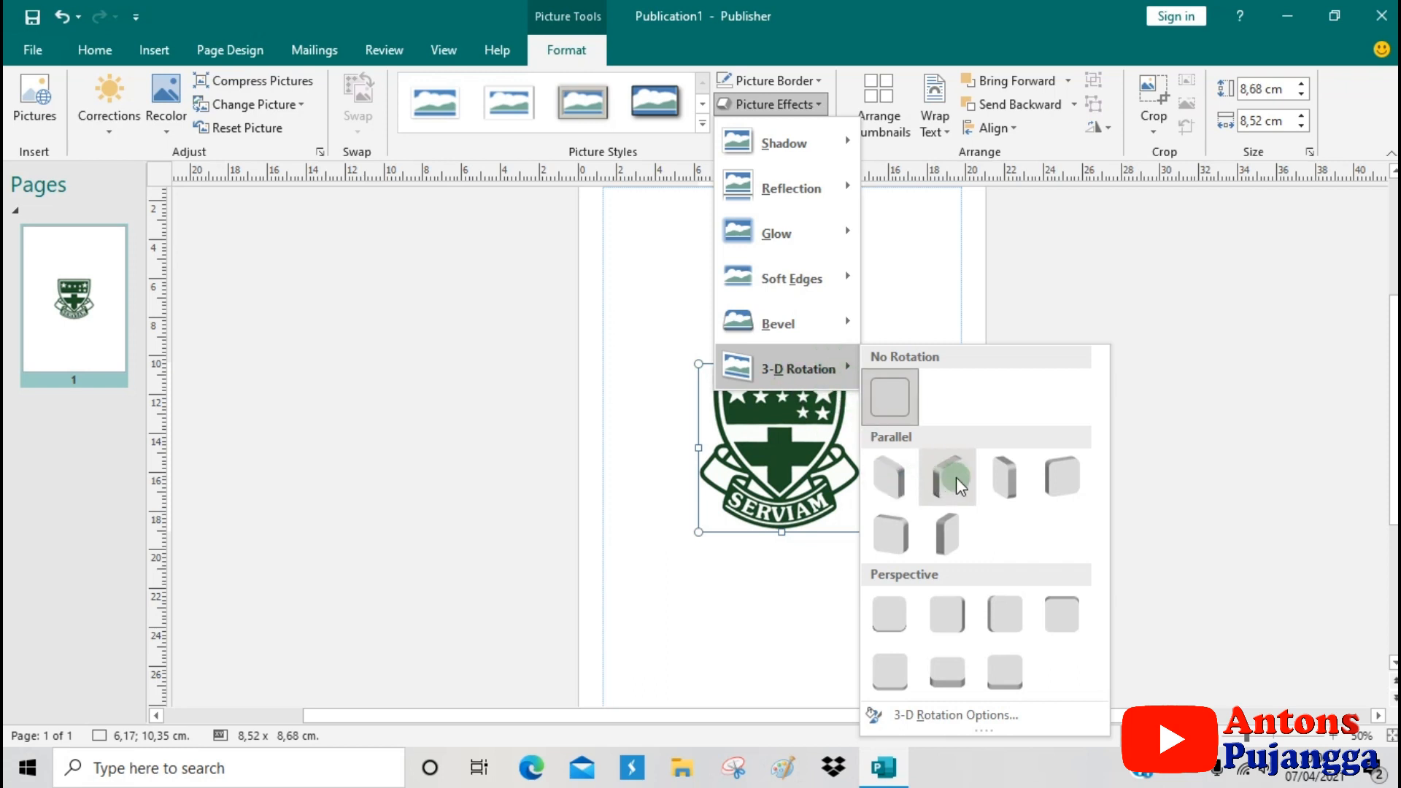
pyautogui.click(886, 483)
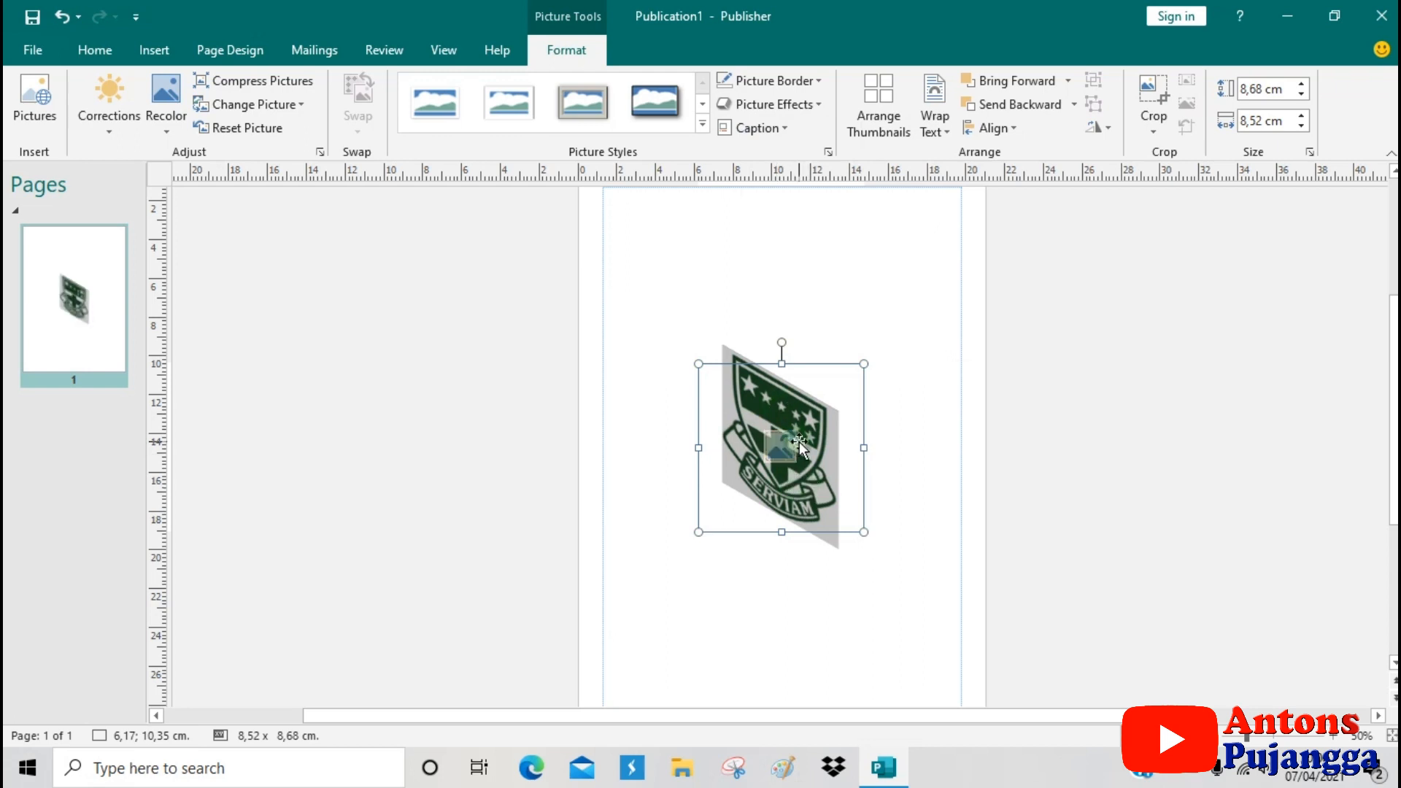
pyautogui.click(797, 104)
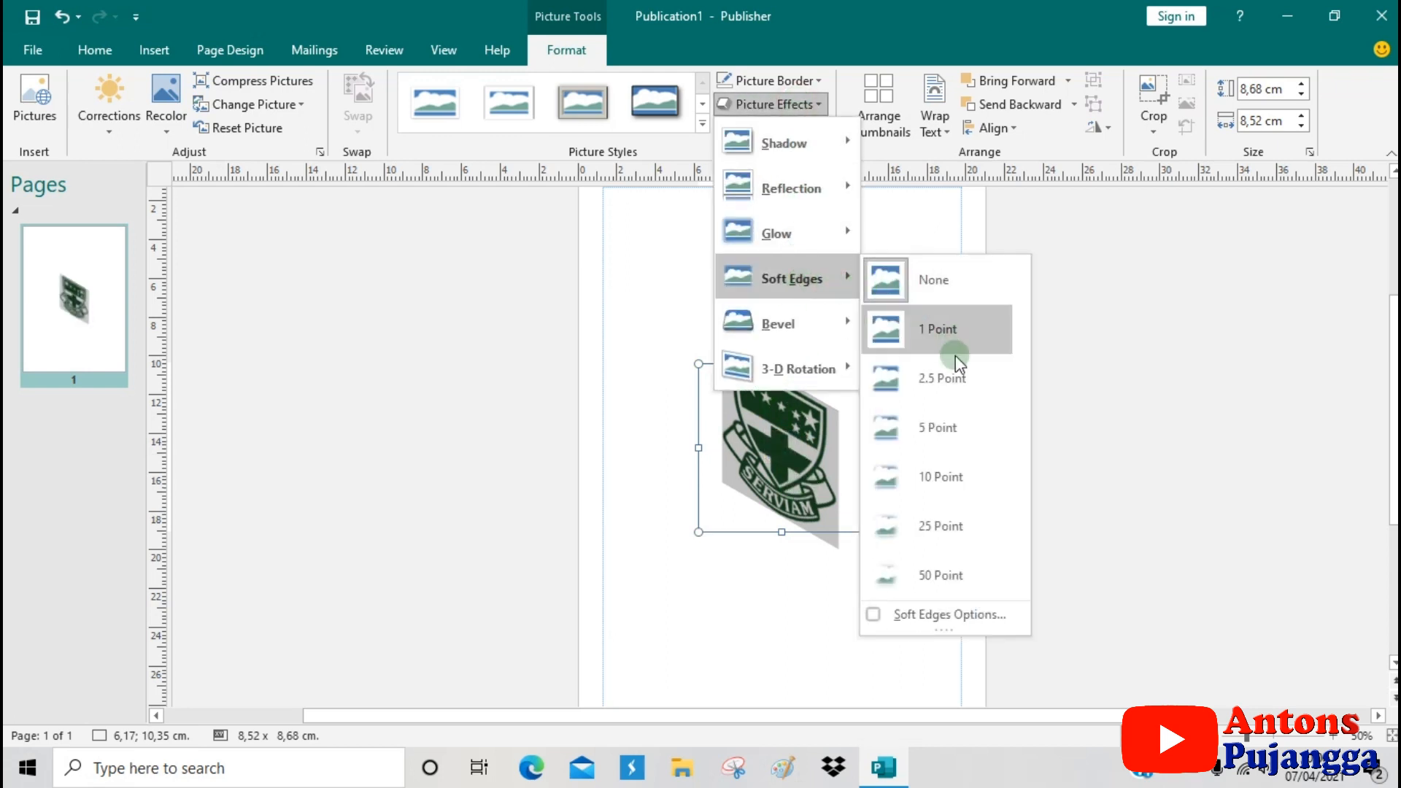
pyautogui.click(948, 400)
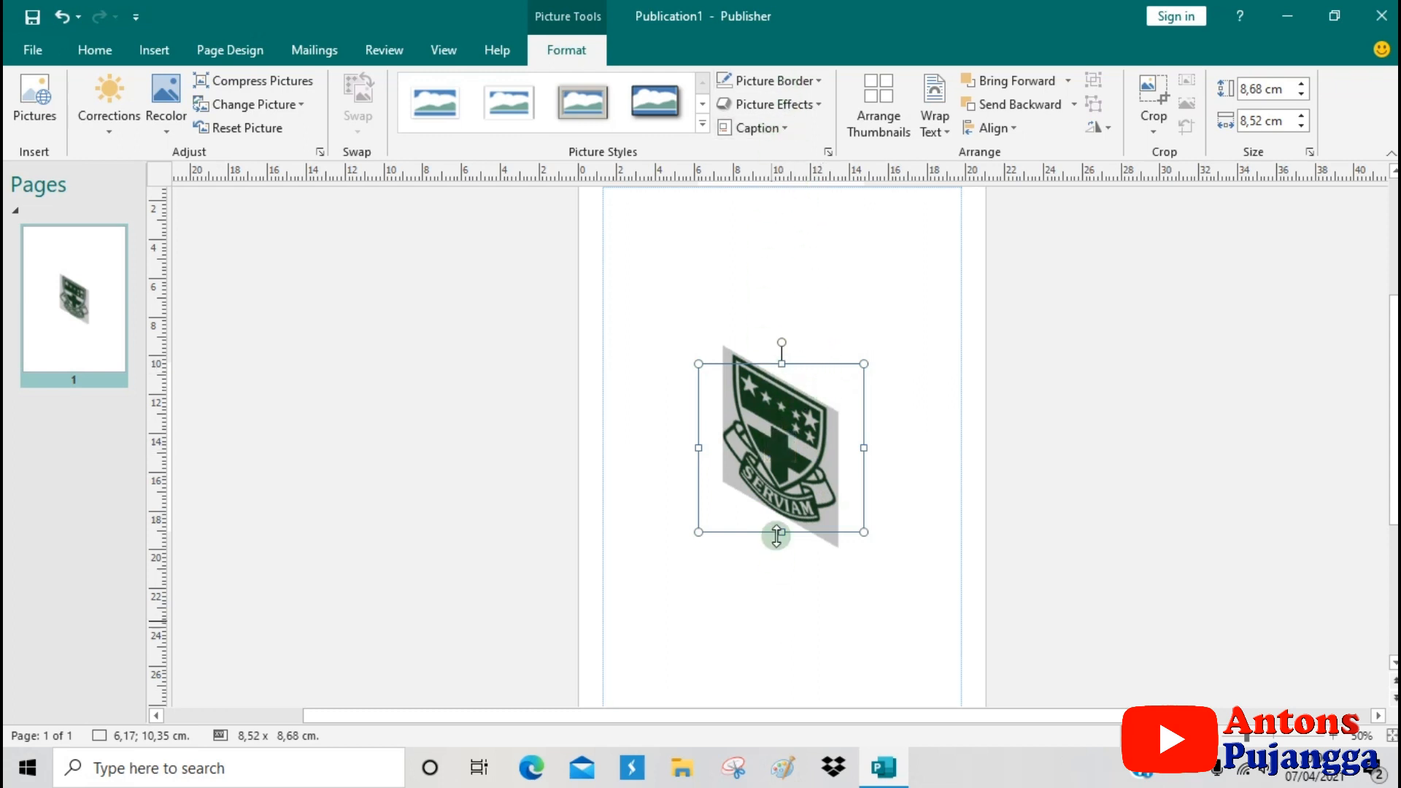
# Remove the soft edges and the 3-D rotation from the SERVIAM shield picture.
pyautogui.click(803, 107)
pyautogui.moveTo(806, 287)
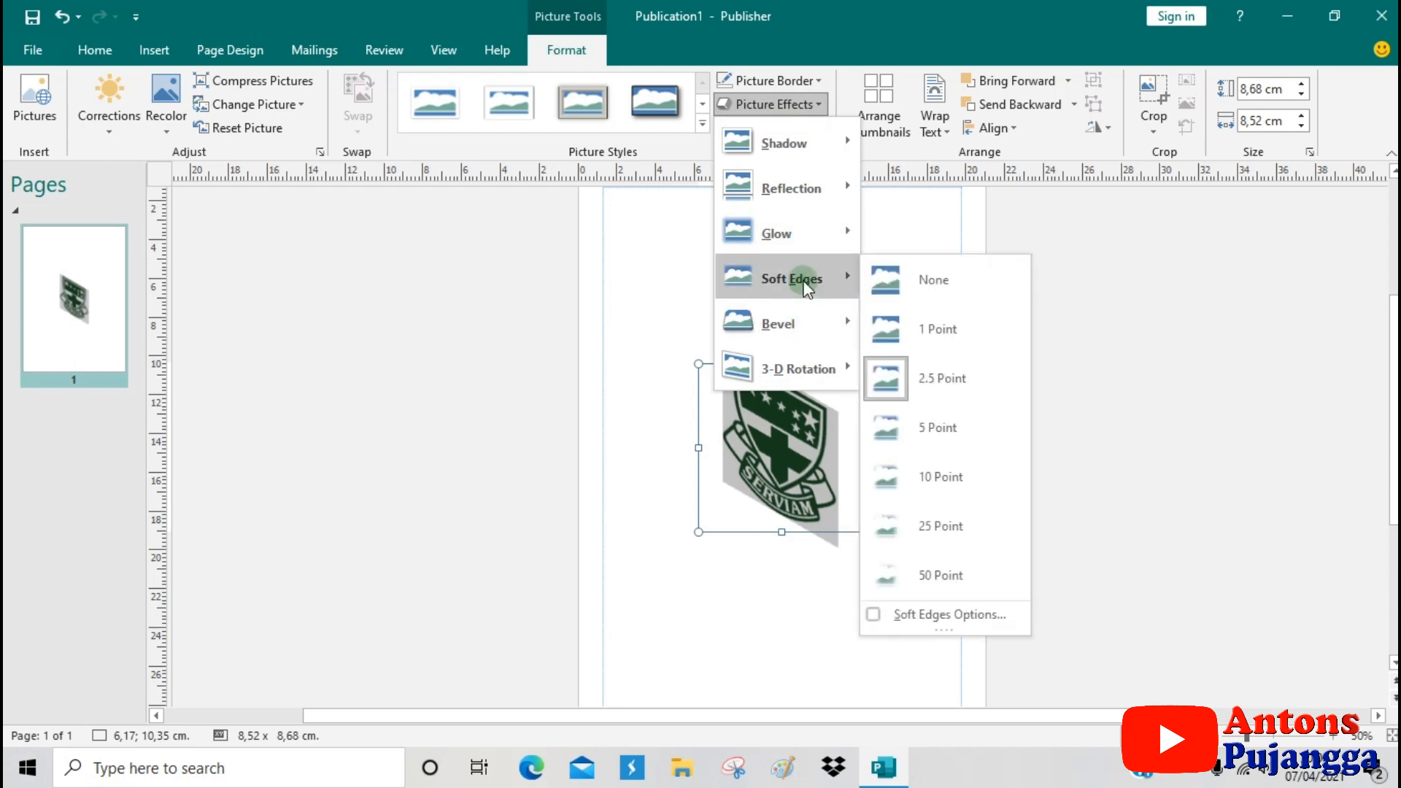
pyautogui.click(905, 274)
pyautogui.click(782, 102)
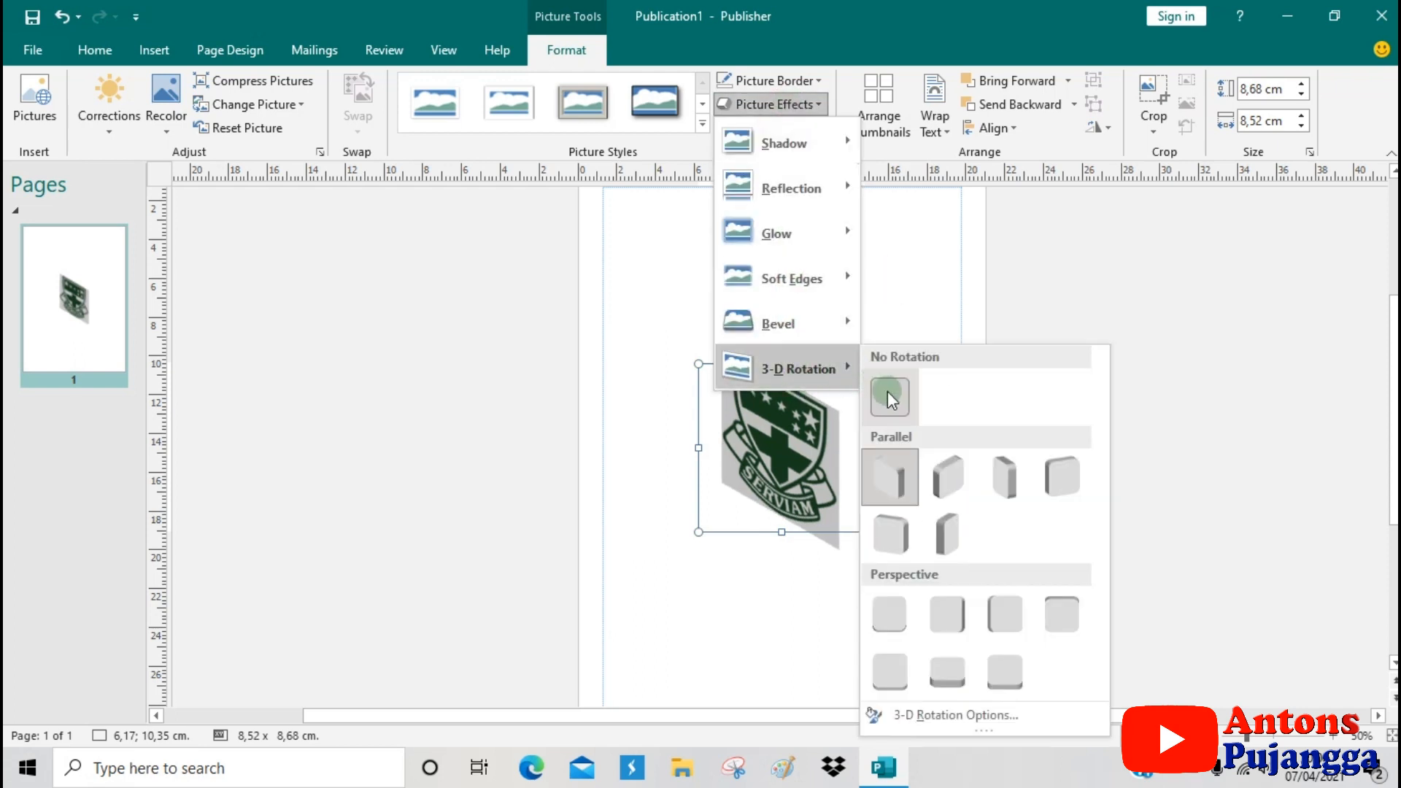
pyautogui.click(889, 396)
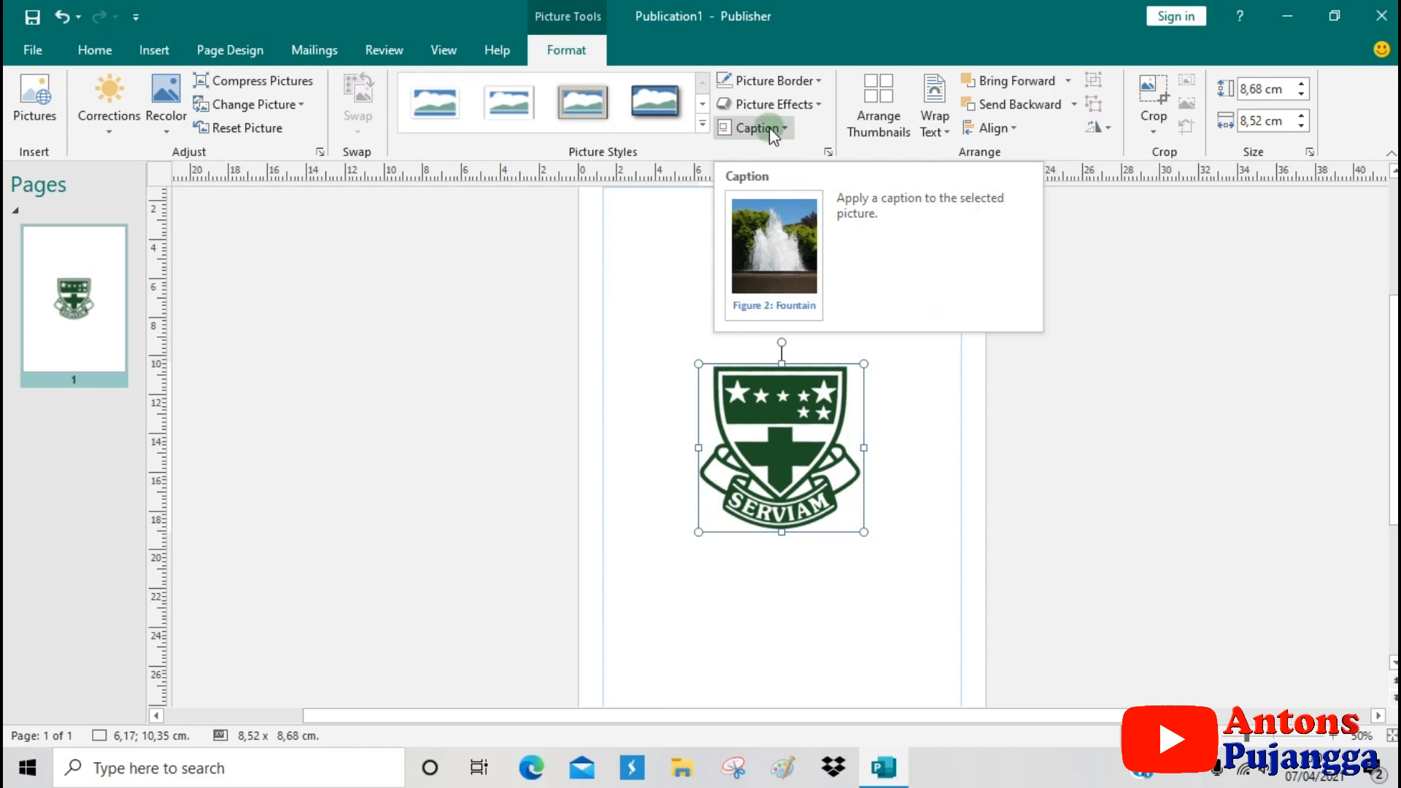
# Add the plain formatted caption with a line above the shield picture and replace its placeholder text with "Serviam".
pyautogui.click(770, 127)
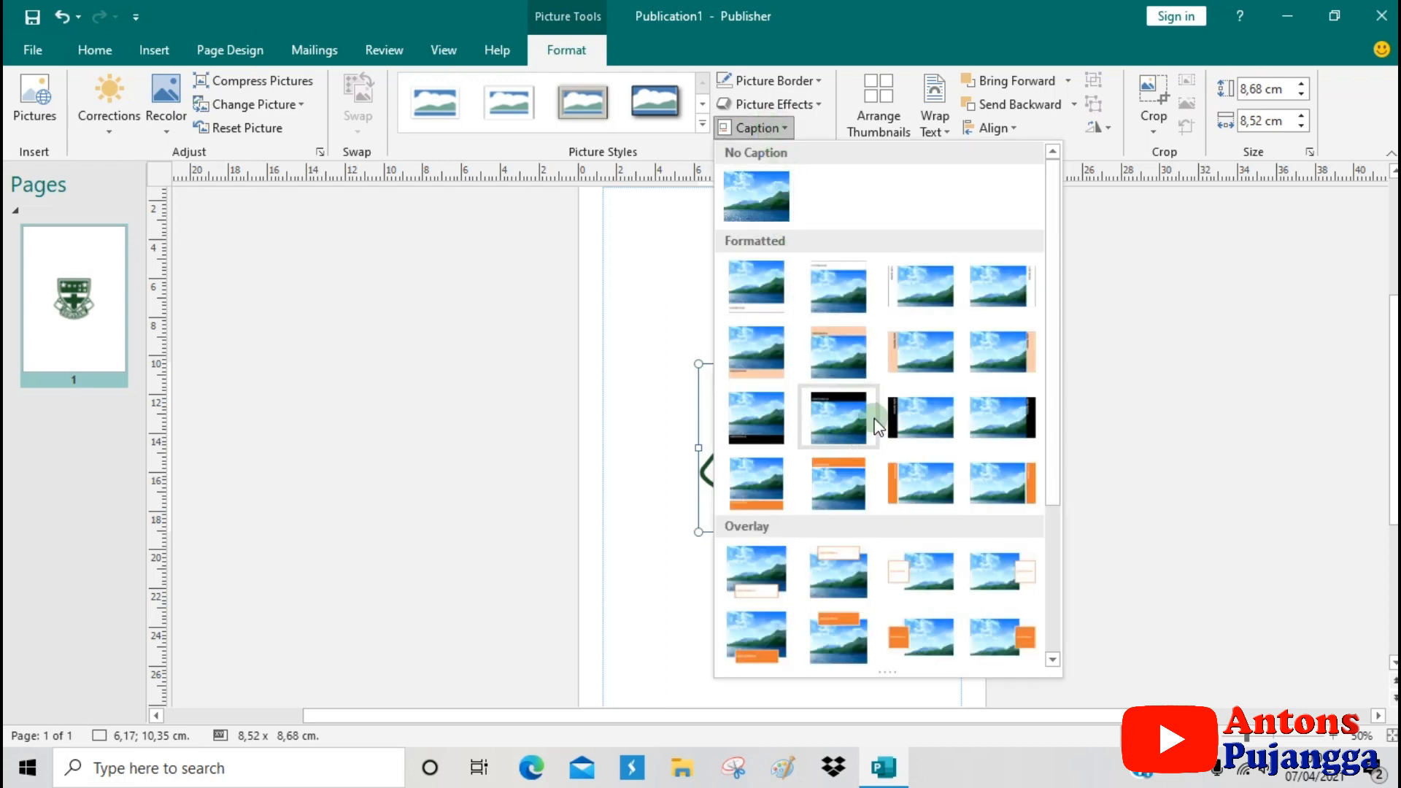
pyautogui.click(843, 278)
pyautogui.click(736, 348)
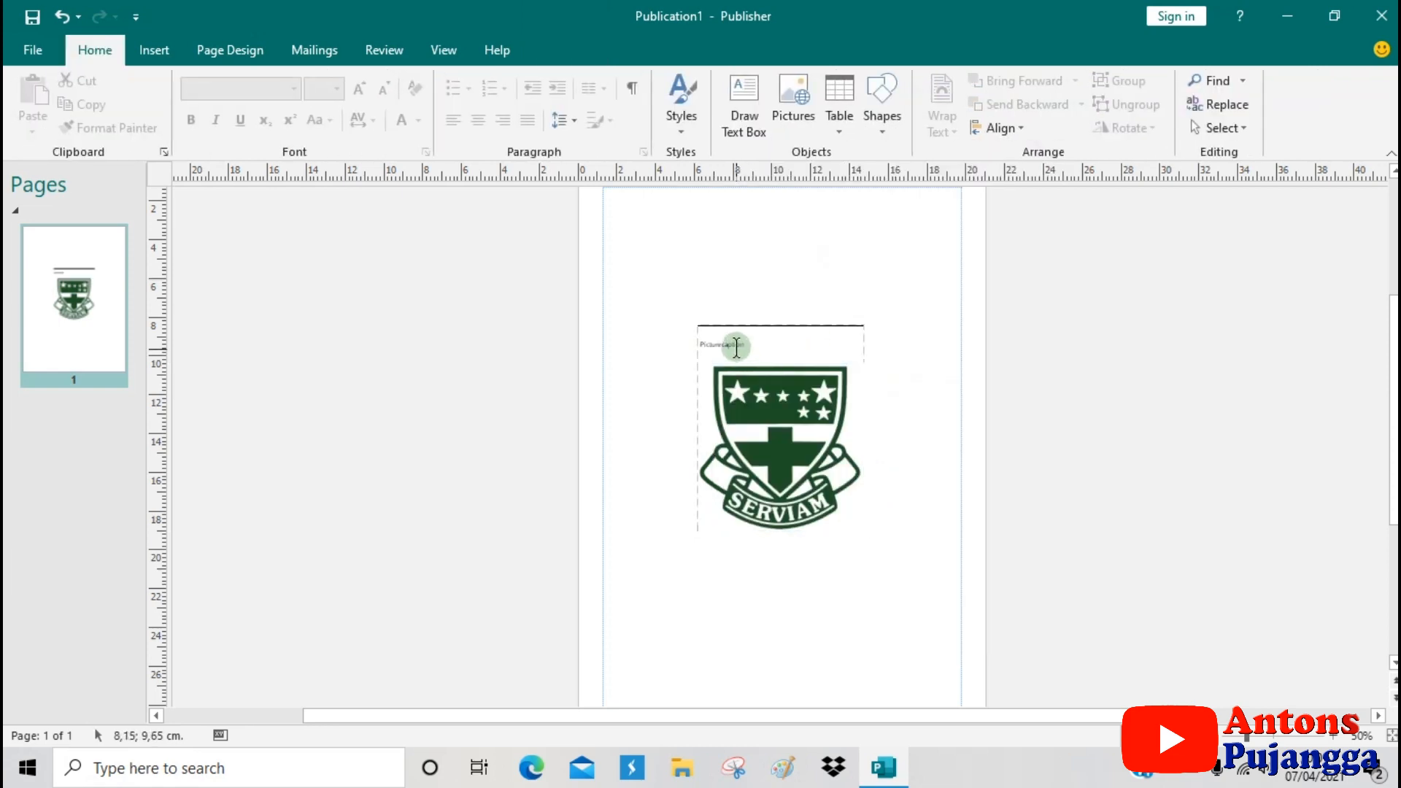
pyautogui.click(736, 348)
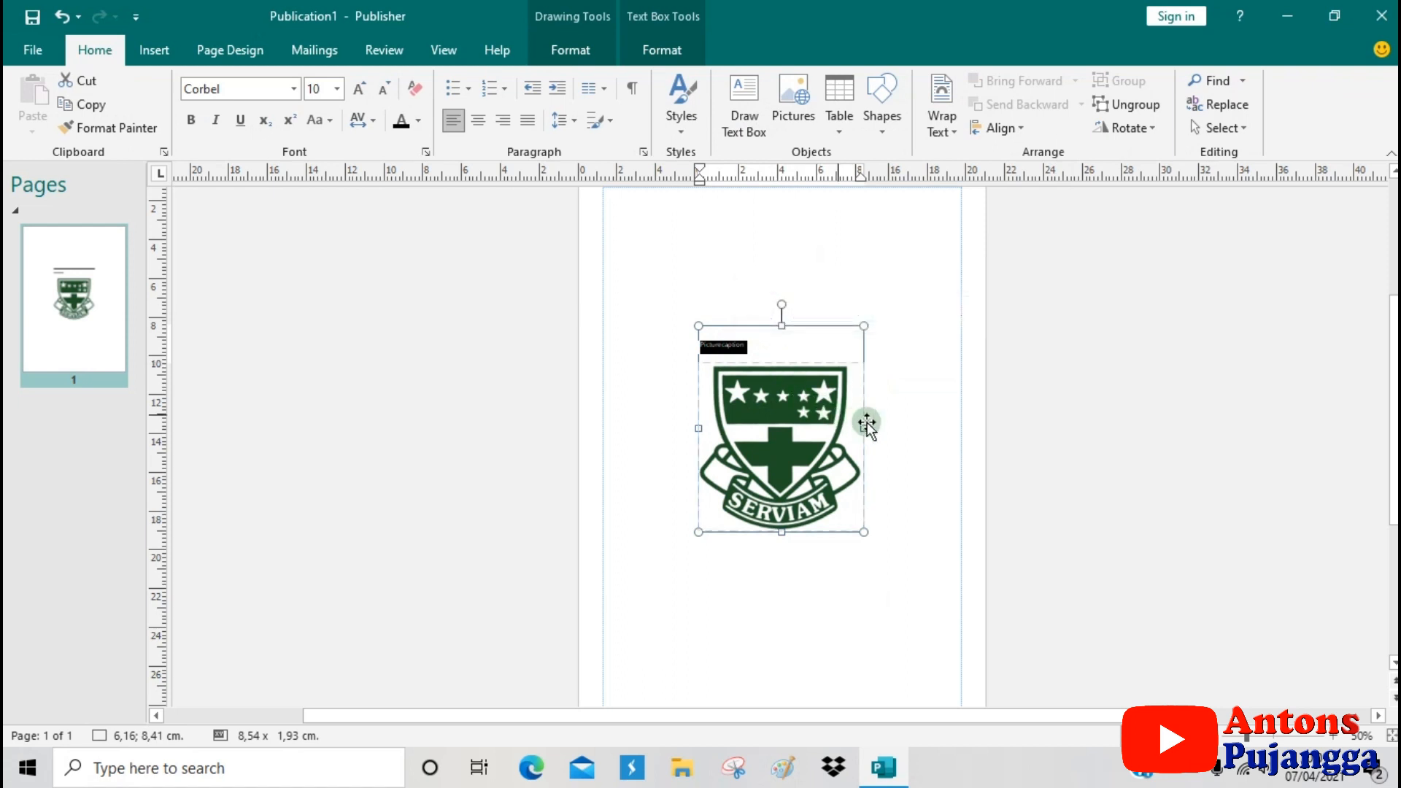
pyautogui.write('Serviam')
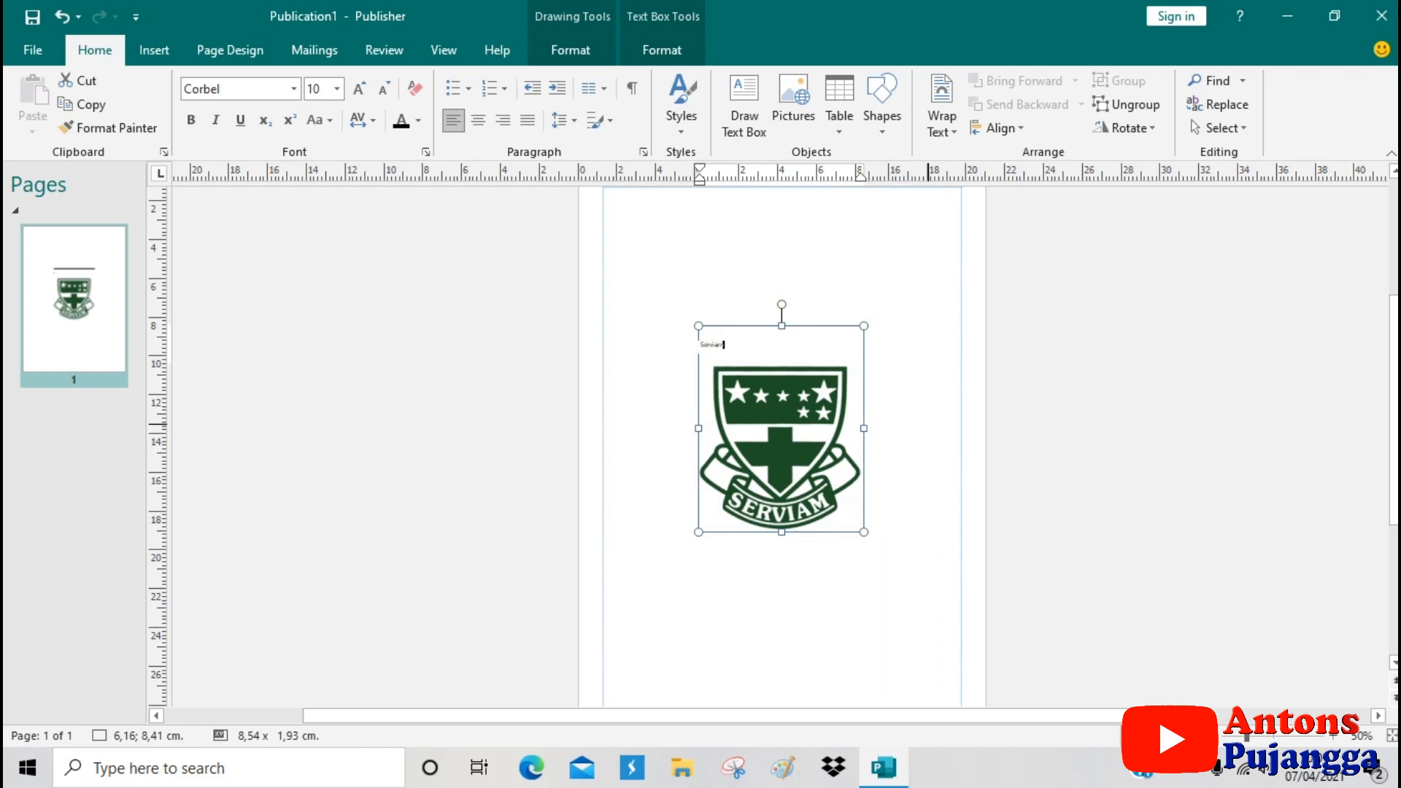
pyautogui.click(902, 387)
pyautogui.click(763, 352)
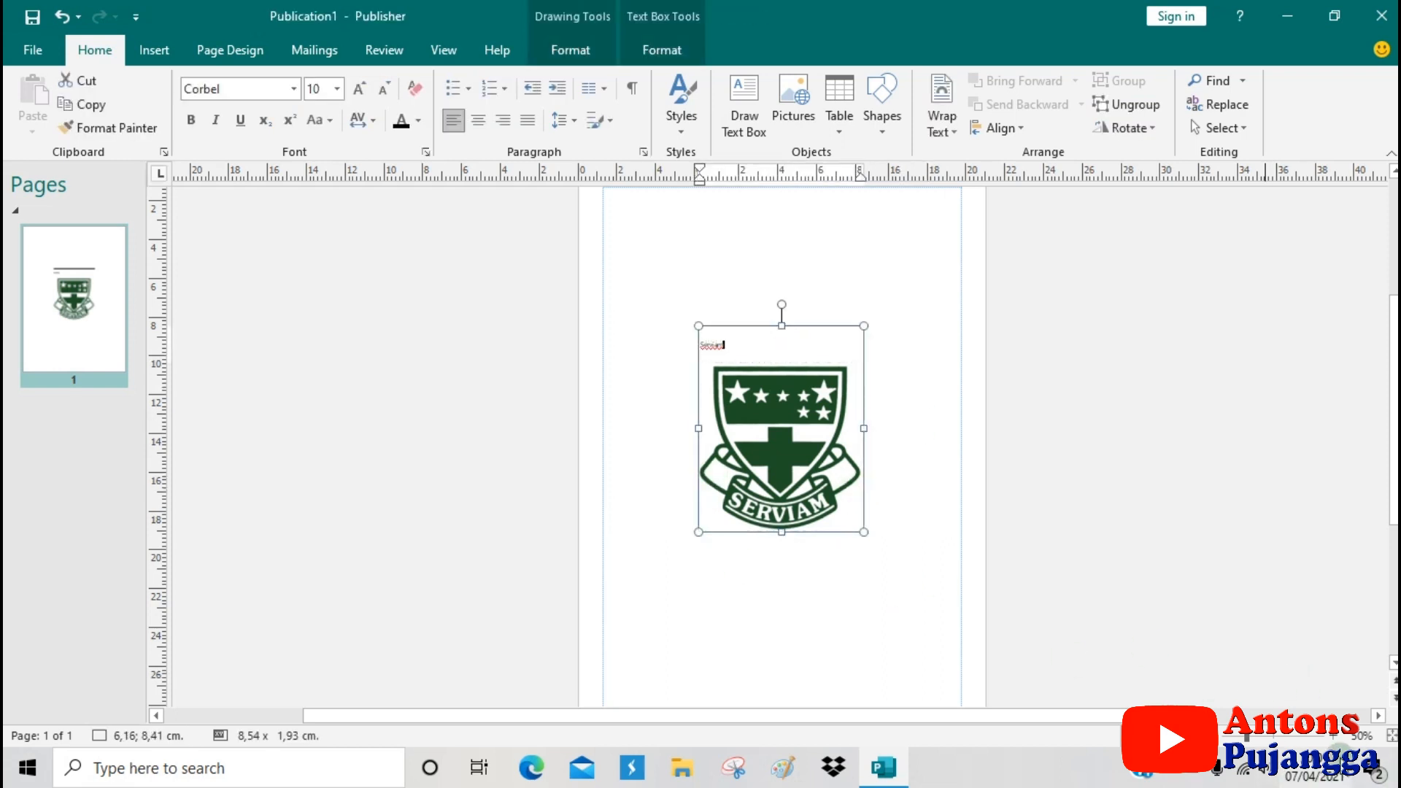
# Remove the caption above the shield picture by applying No Caption, and deselect the picture.
pyautogui.click(1333, 735)
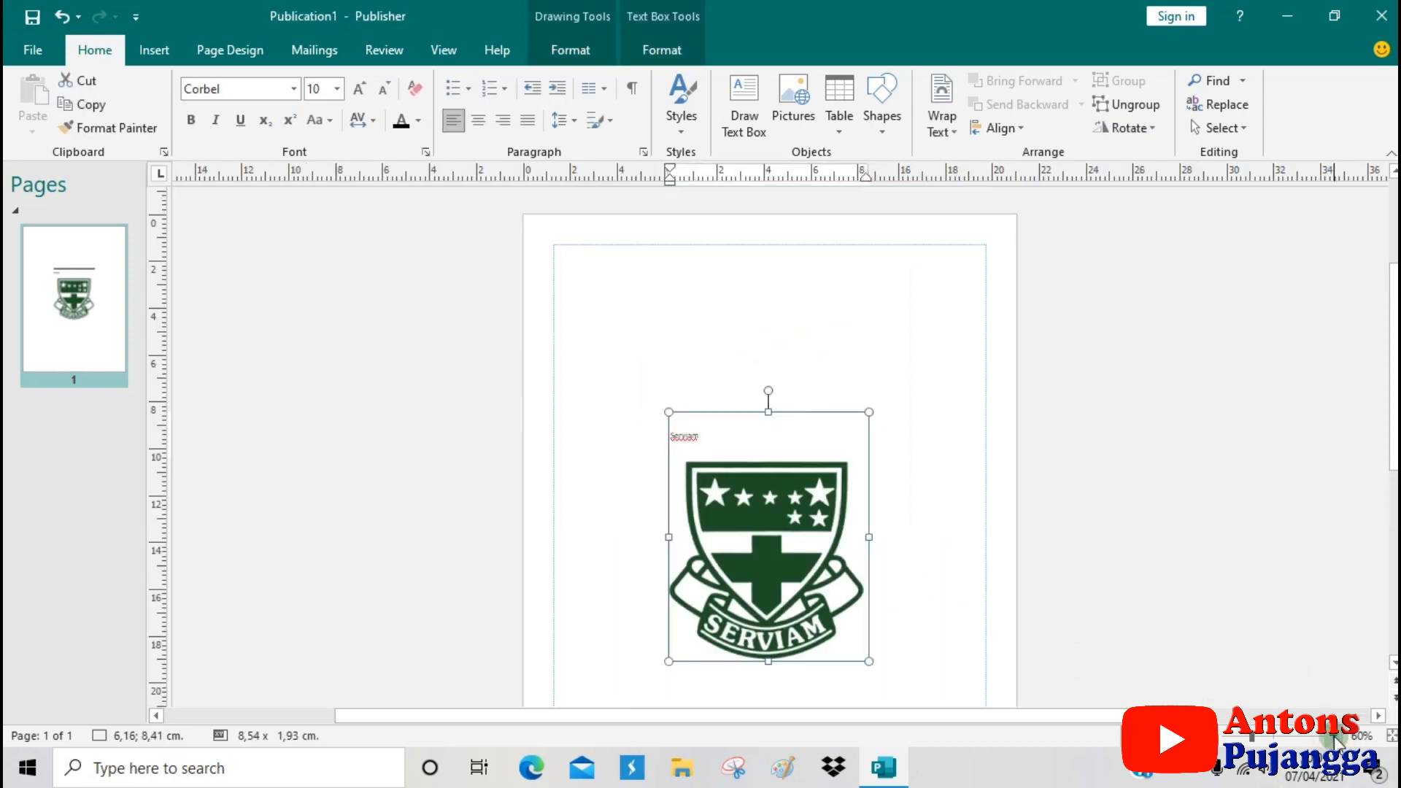
pyautogui.click(1336, 737)
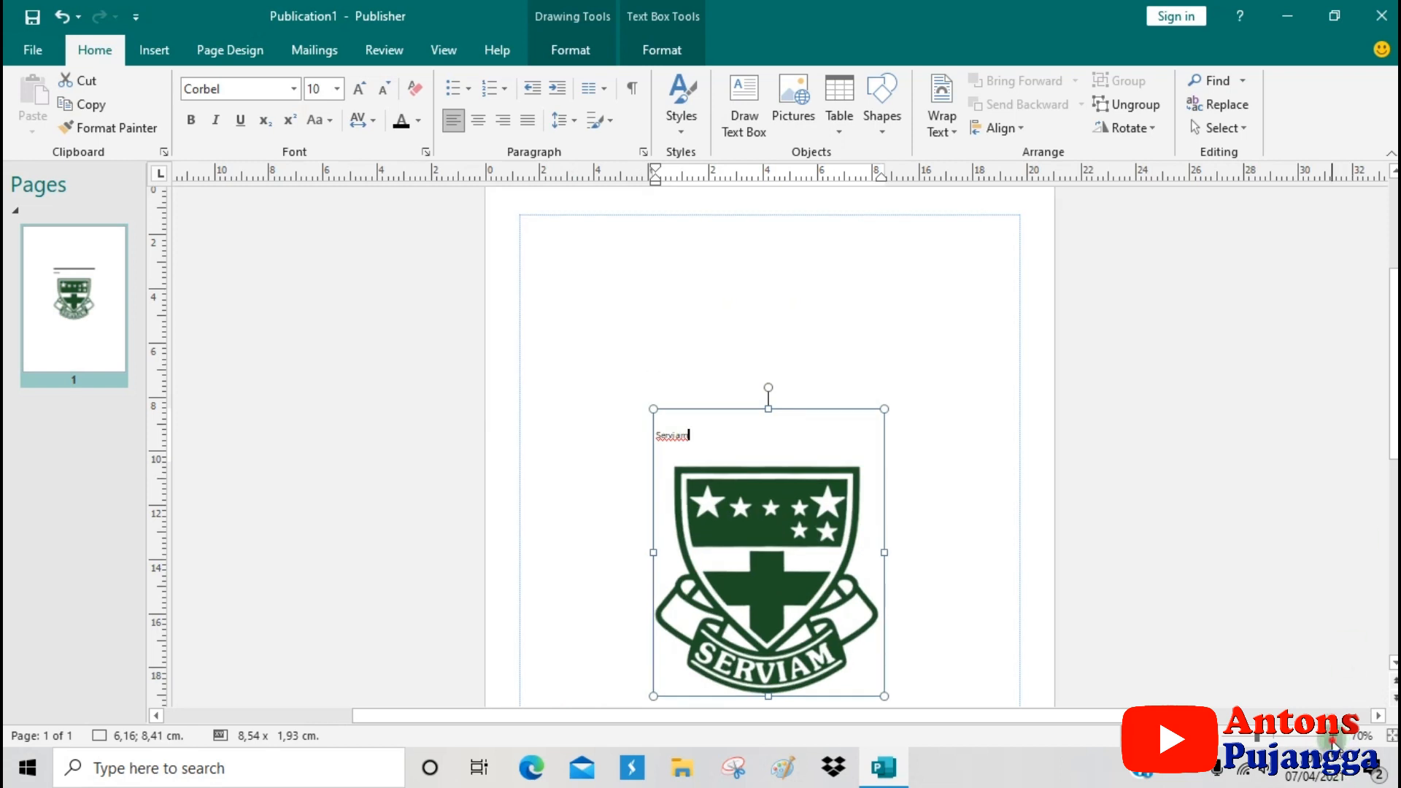
pyautogui.click(1335, 737)
pyautogui.click(1336, 737)
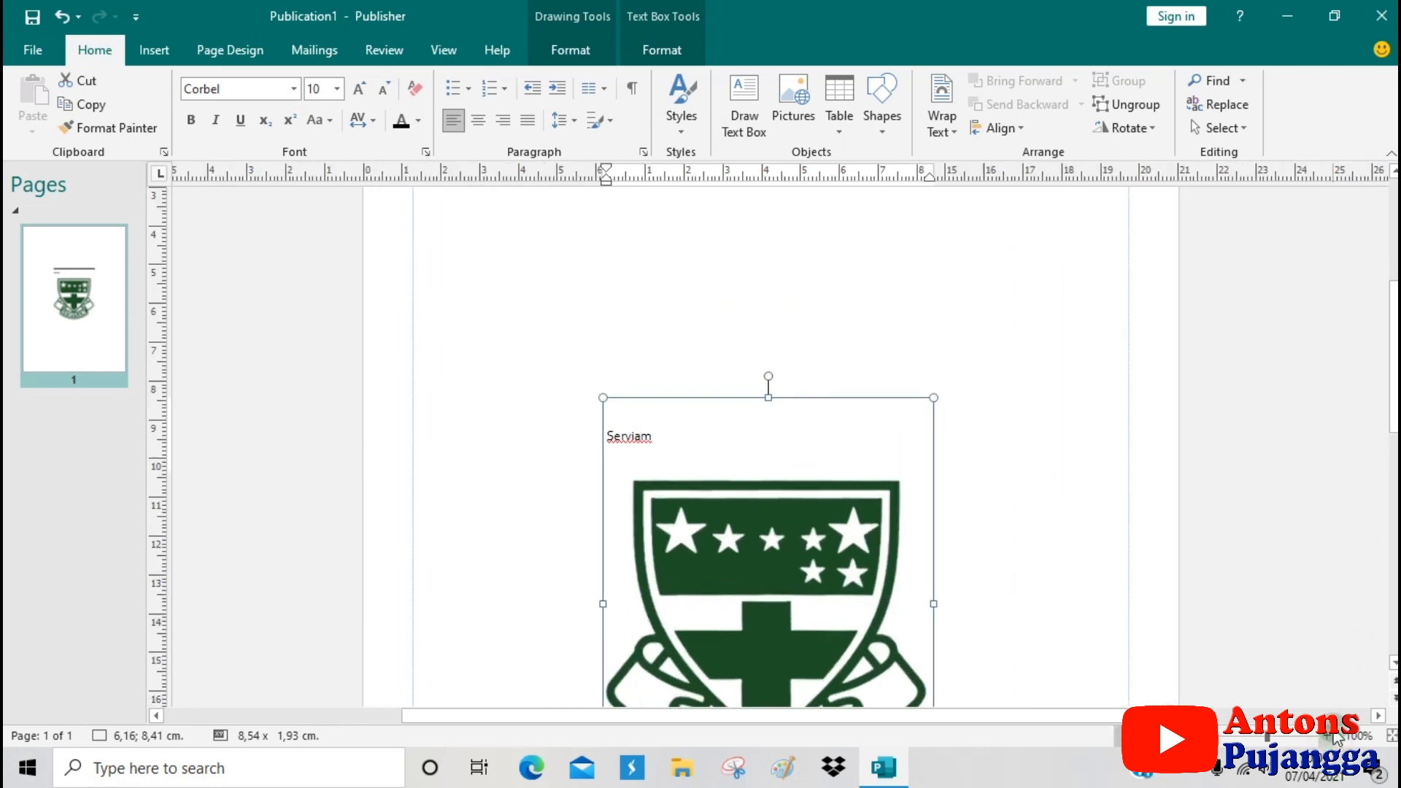
pyautogui.click(1336, 737)
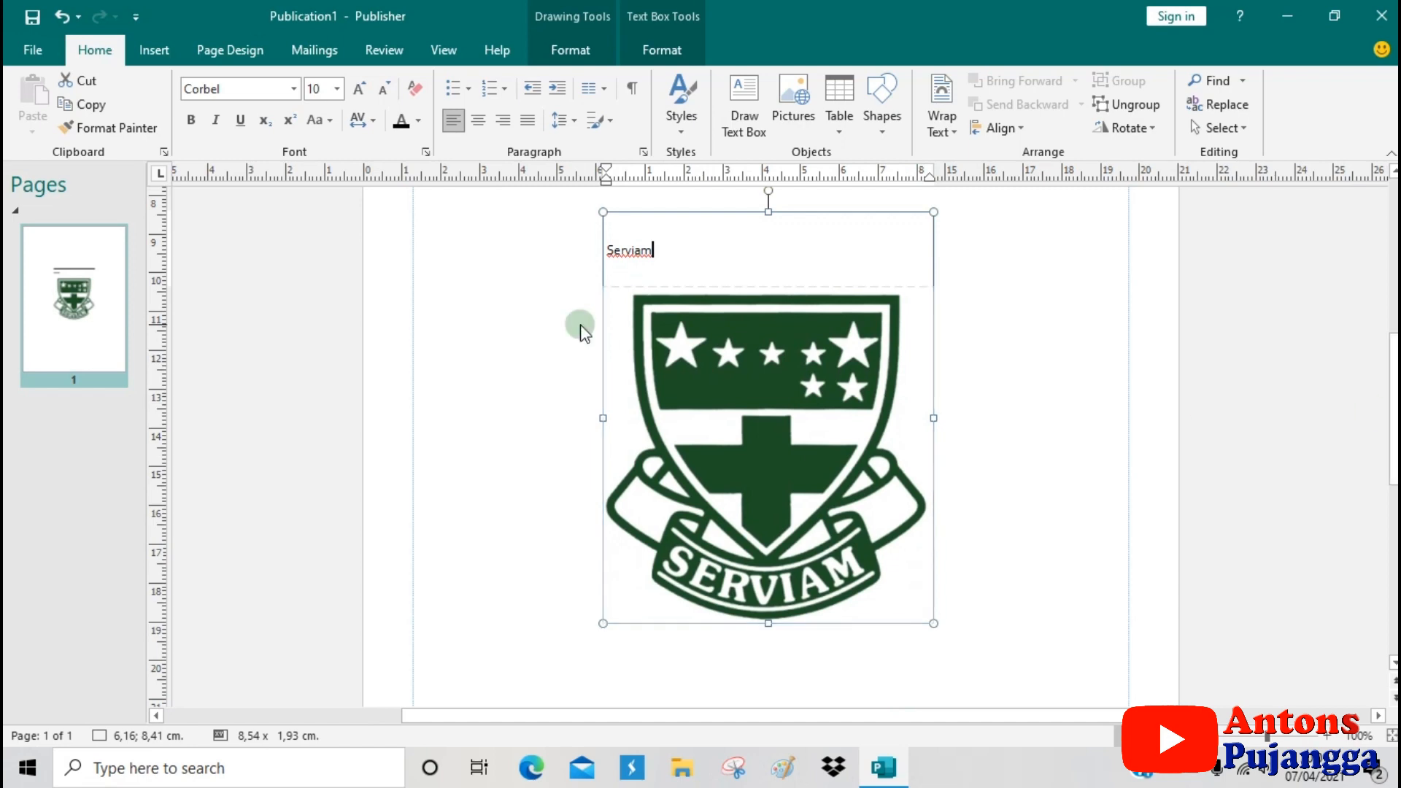
pyautogui.click(632, 253)
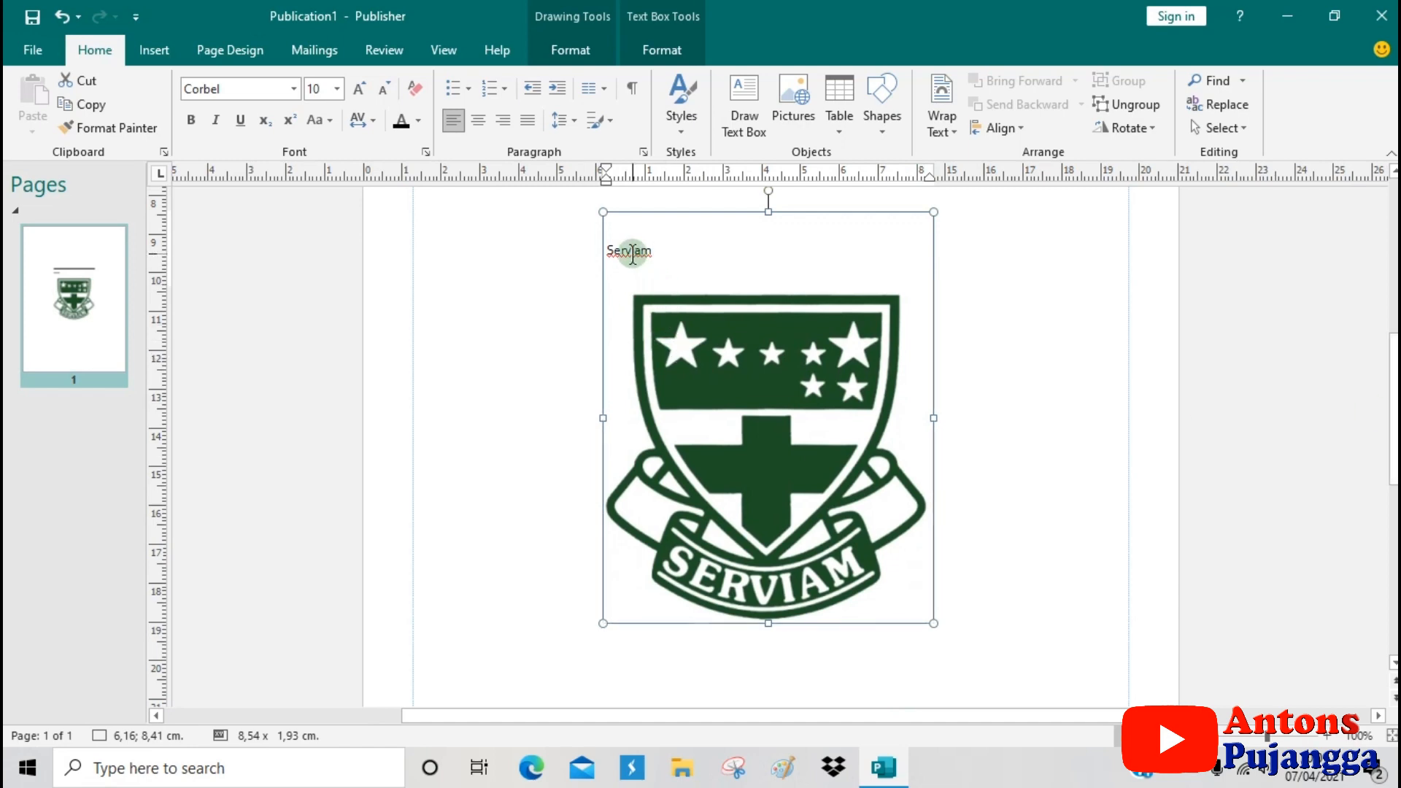
pyautogui.click(780, 343)
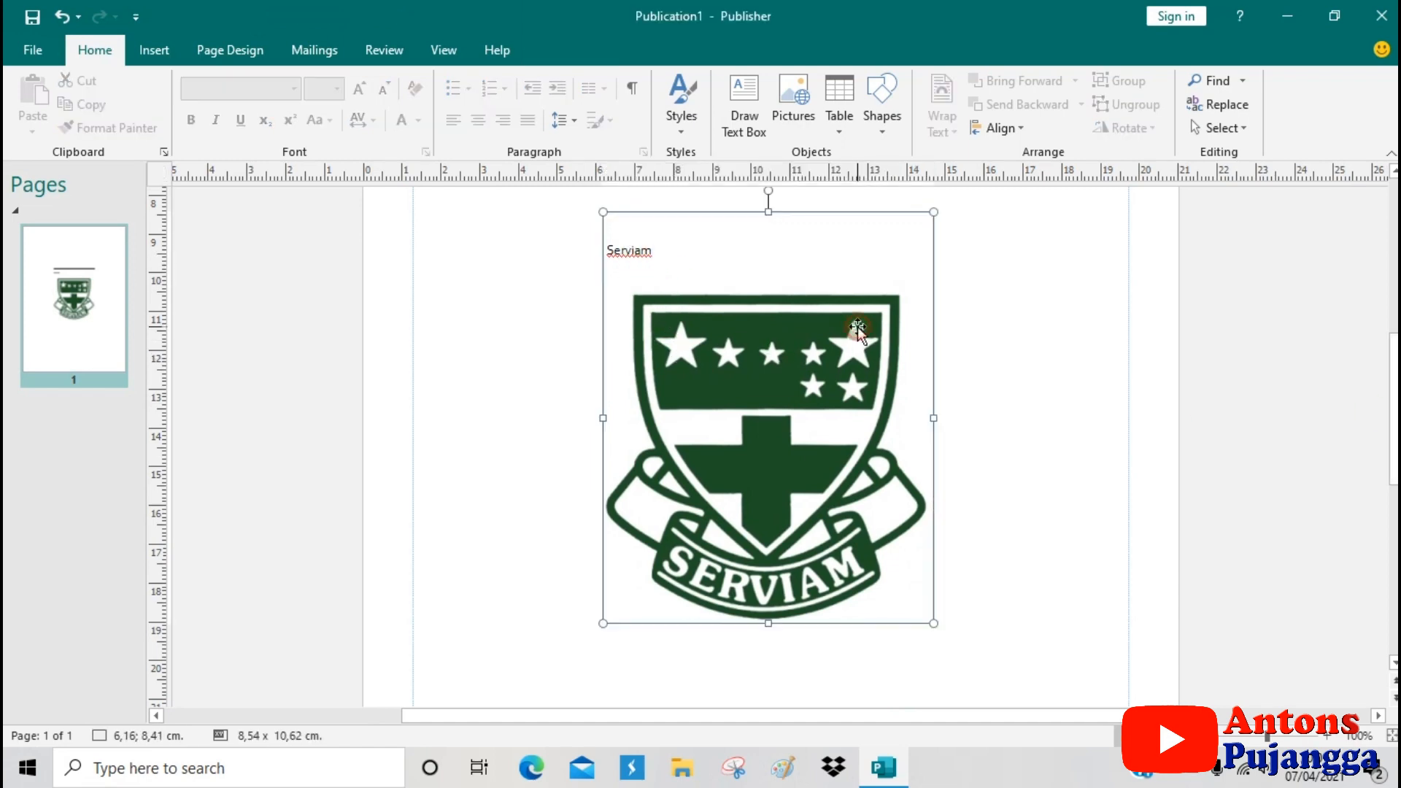
pyautogui.click(856, 326)
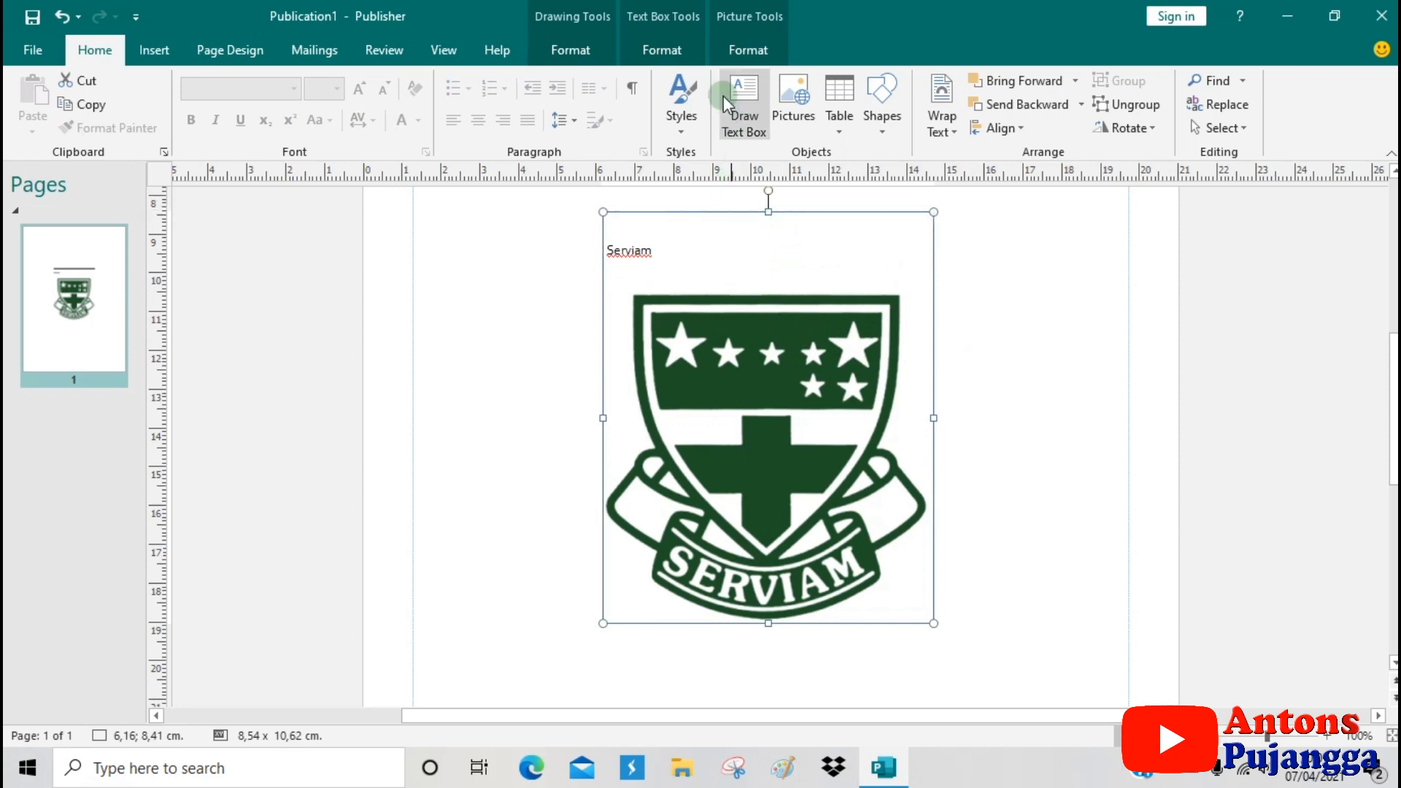
pyautogui.click(748, 50)
pyautogui.click(761, 128)
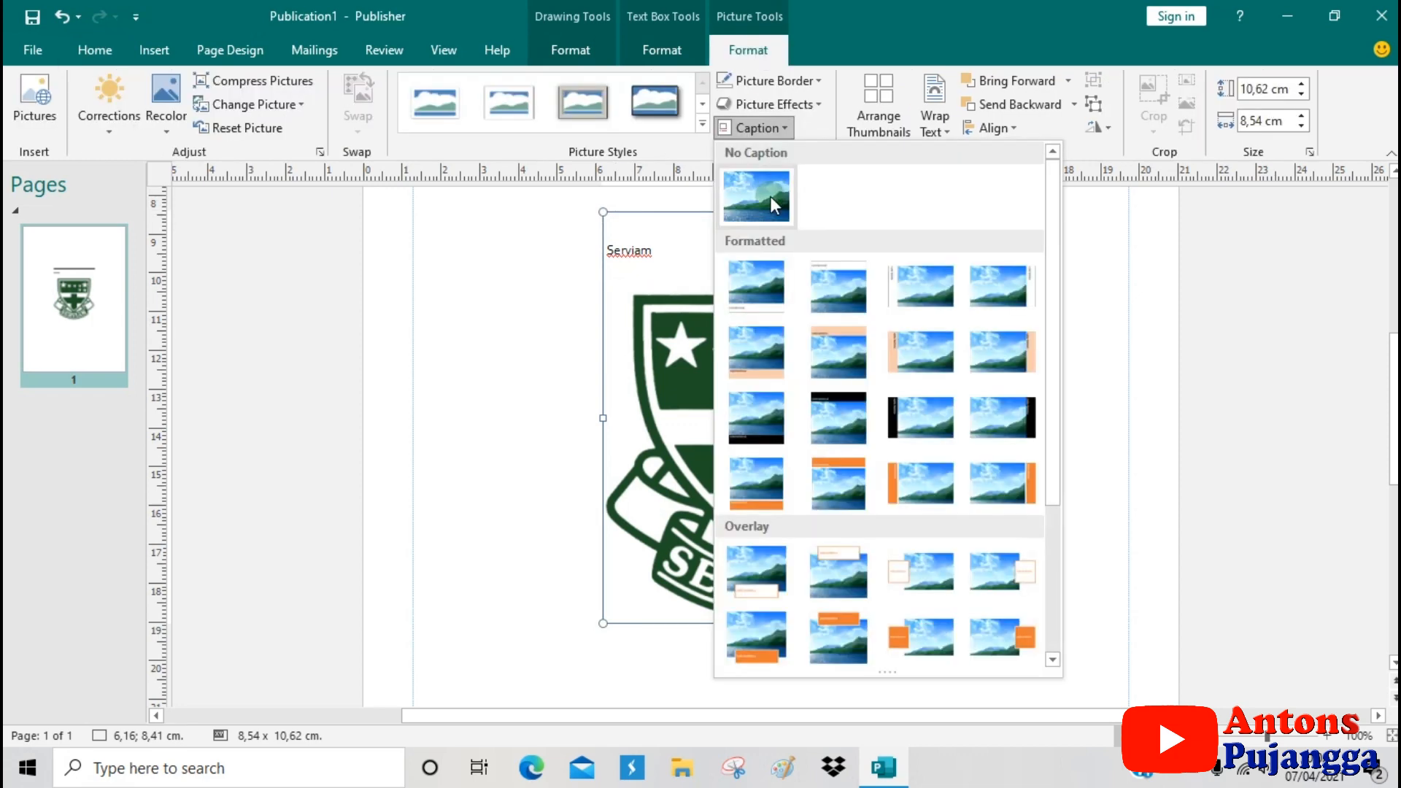
pyautogui.click(769, 195)
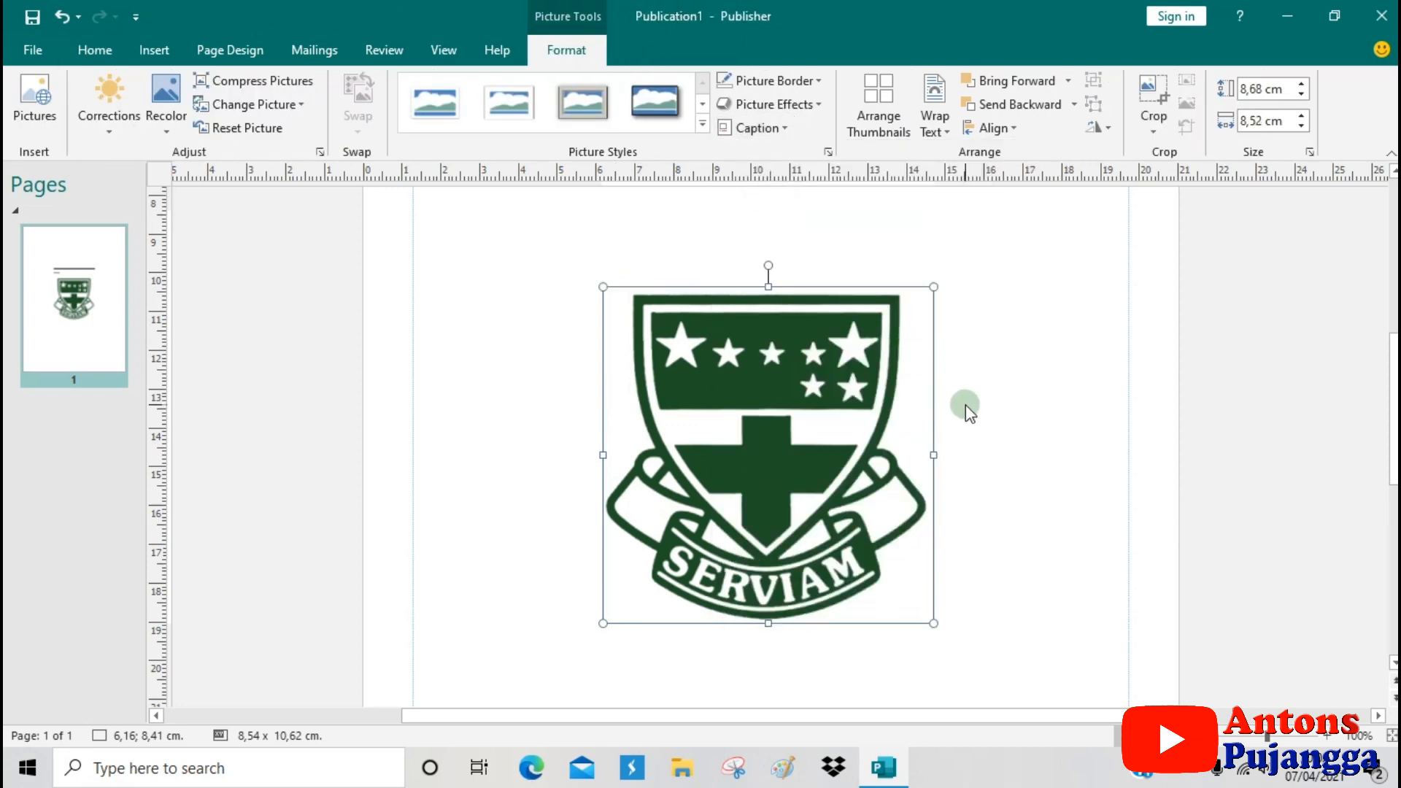
pyautogui.click(1026, 551)
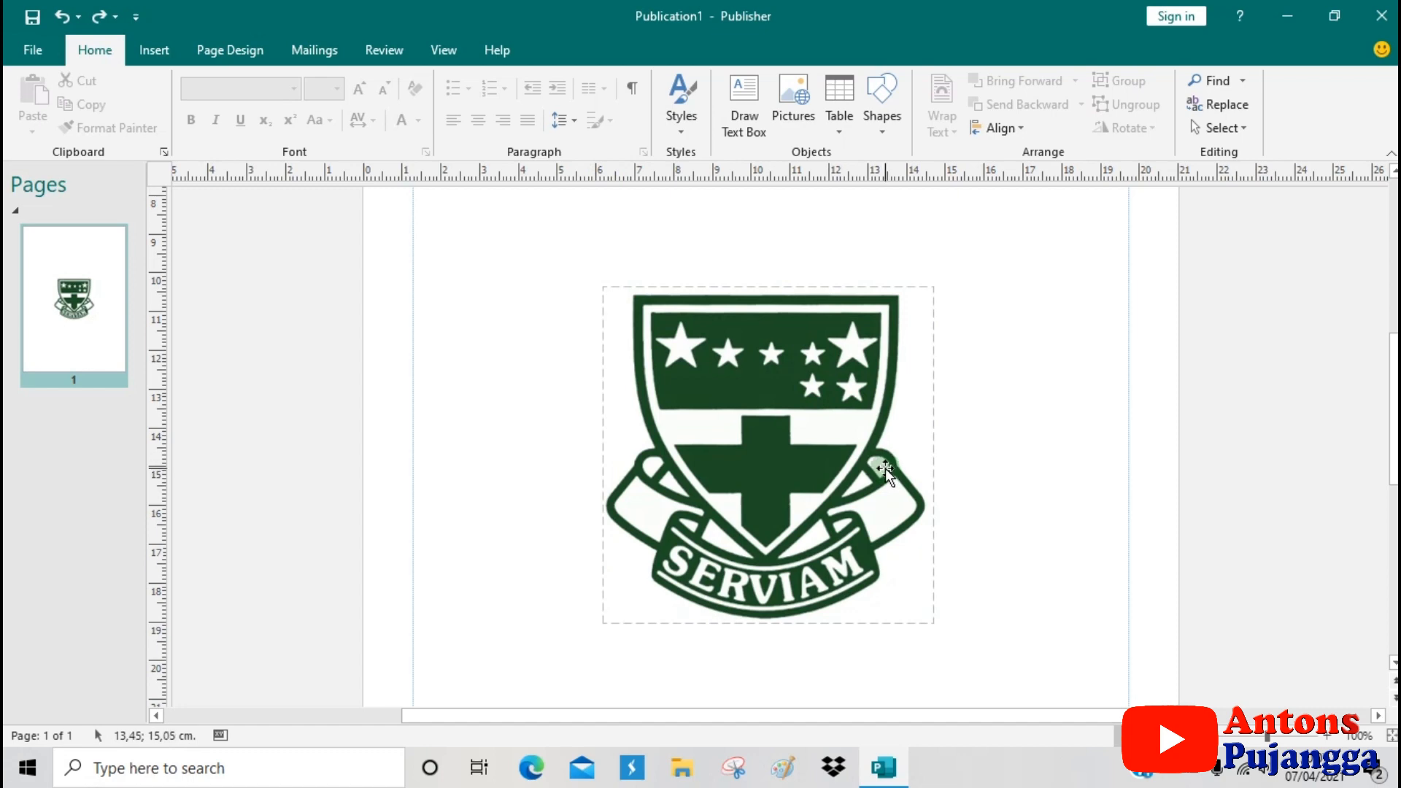
# Apply the picture style with a thick black rounded frame and a reflection to the SERVIAM shield picture.
pyautogui.click(815, 378)
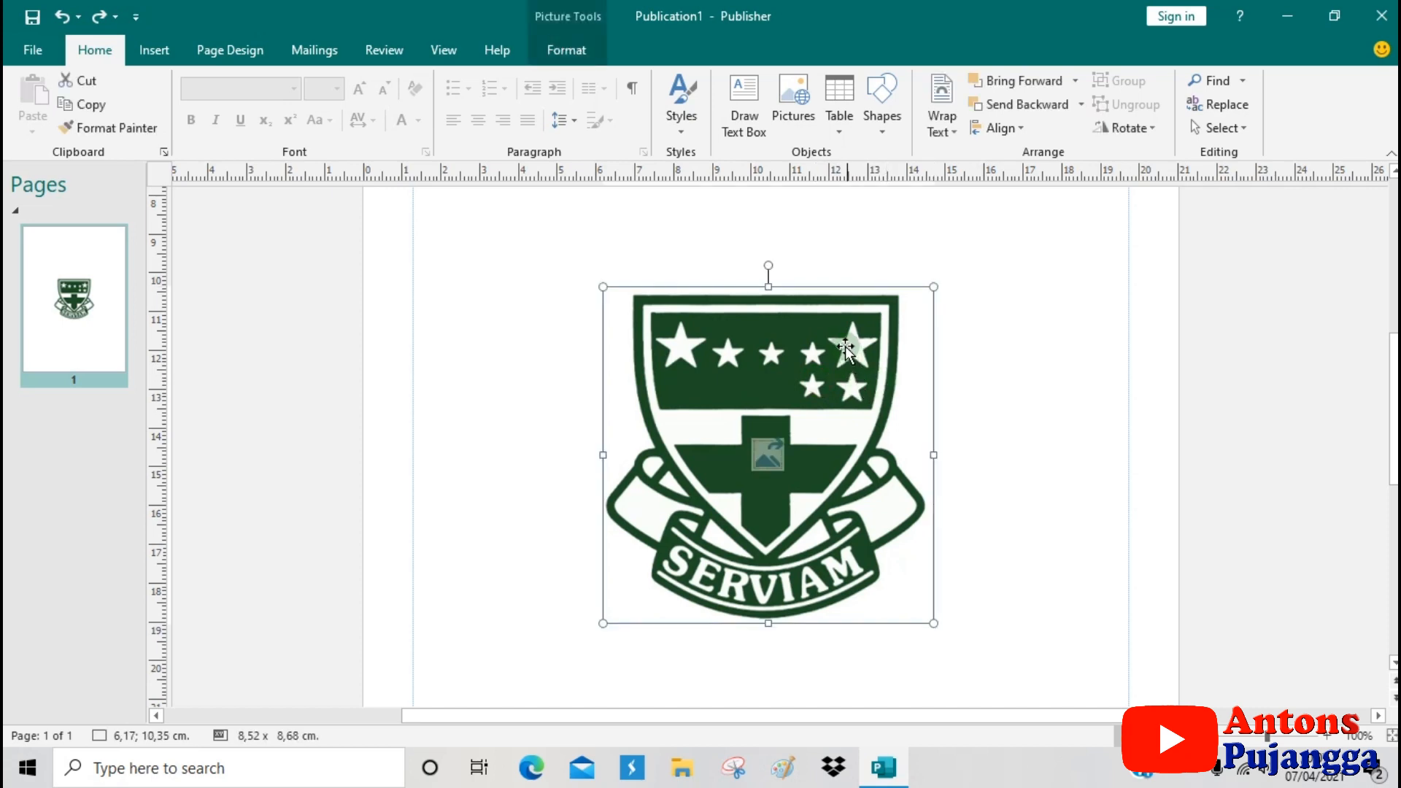
pyautogui.click(561, 53)
pyautogui.click(703, 125)
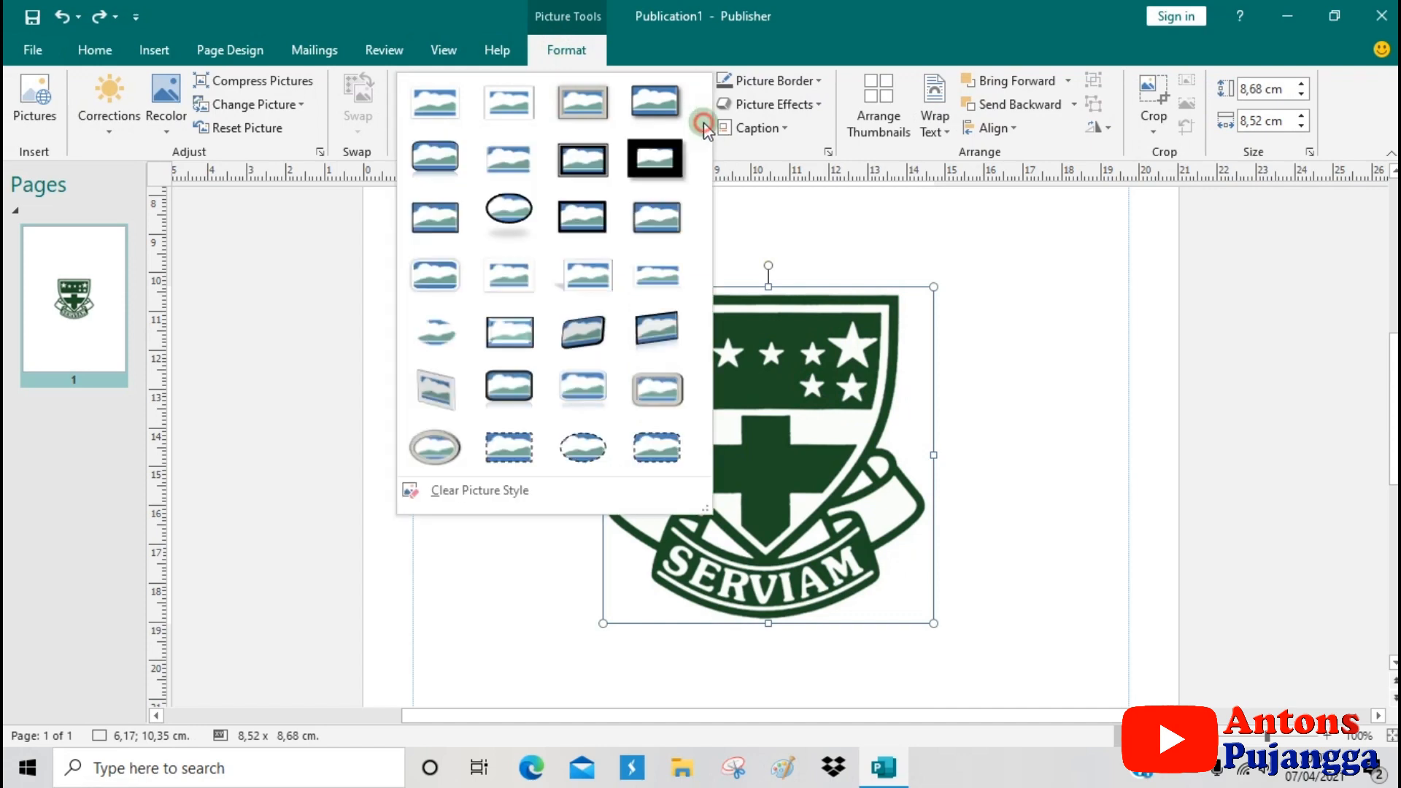
pyautogui.click(509, 402)
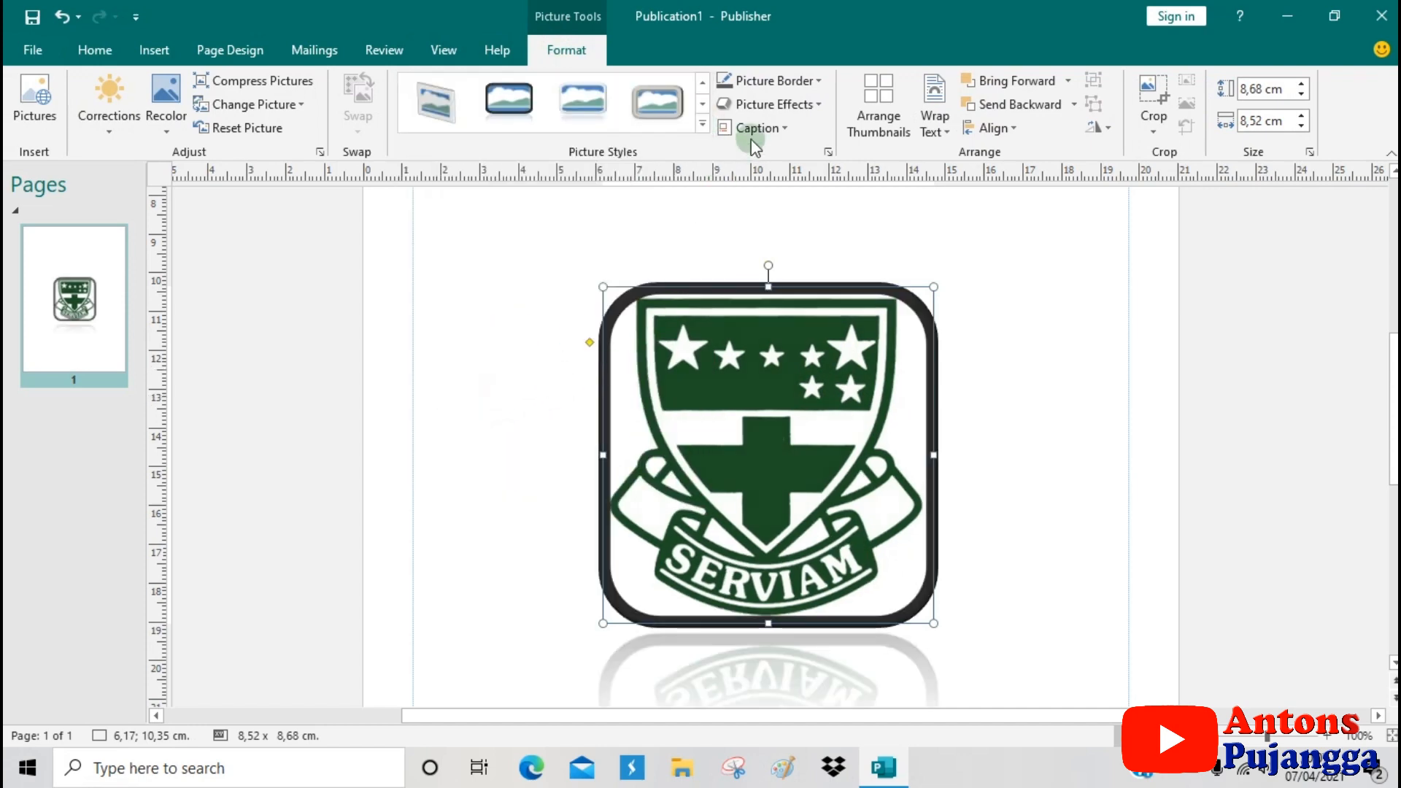
# Set the shield picture's border weight to 1 pt and its color to the darker standard blue.
pyautogui.click(785, 83)
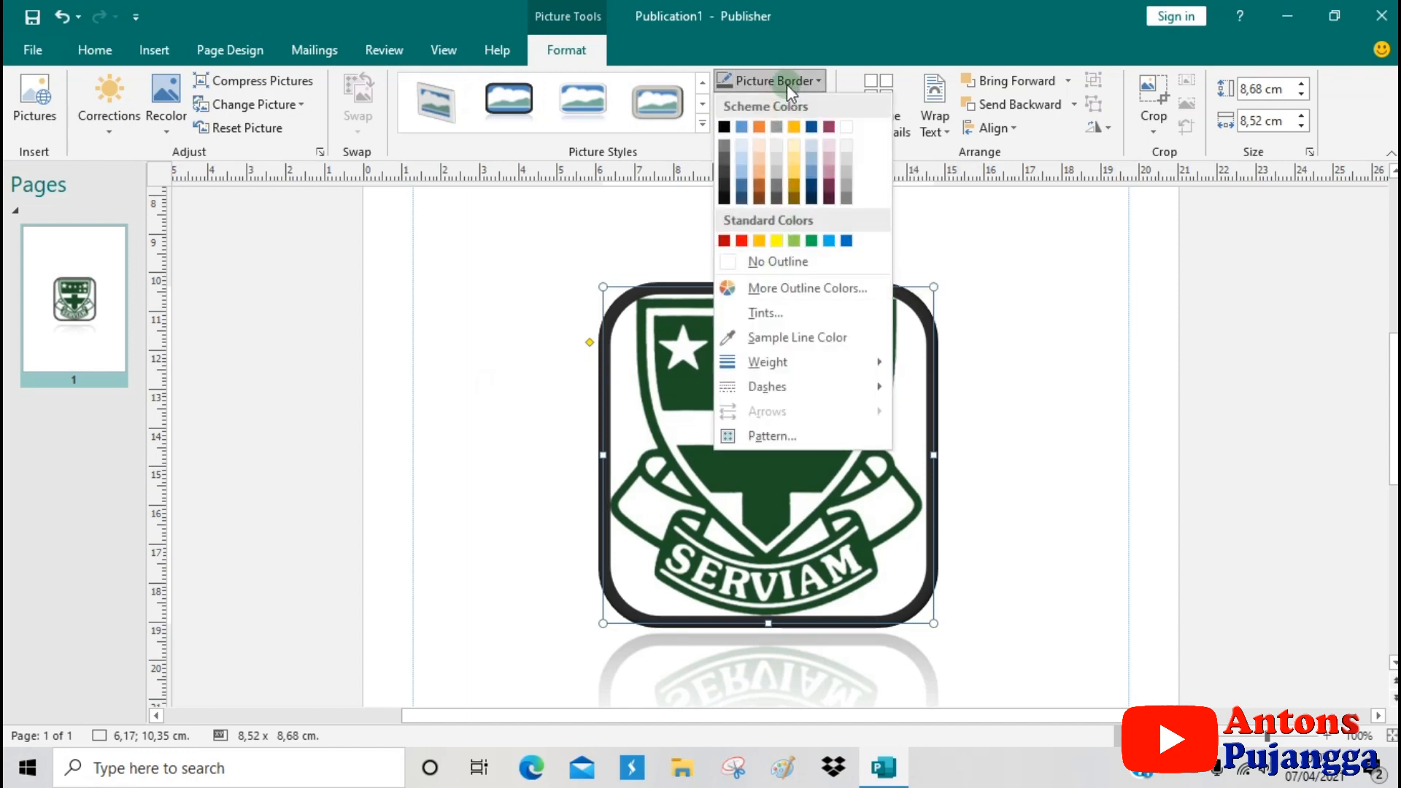
pyautogui.moveTo(818, 371)
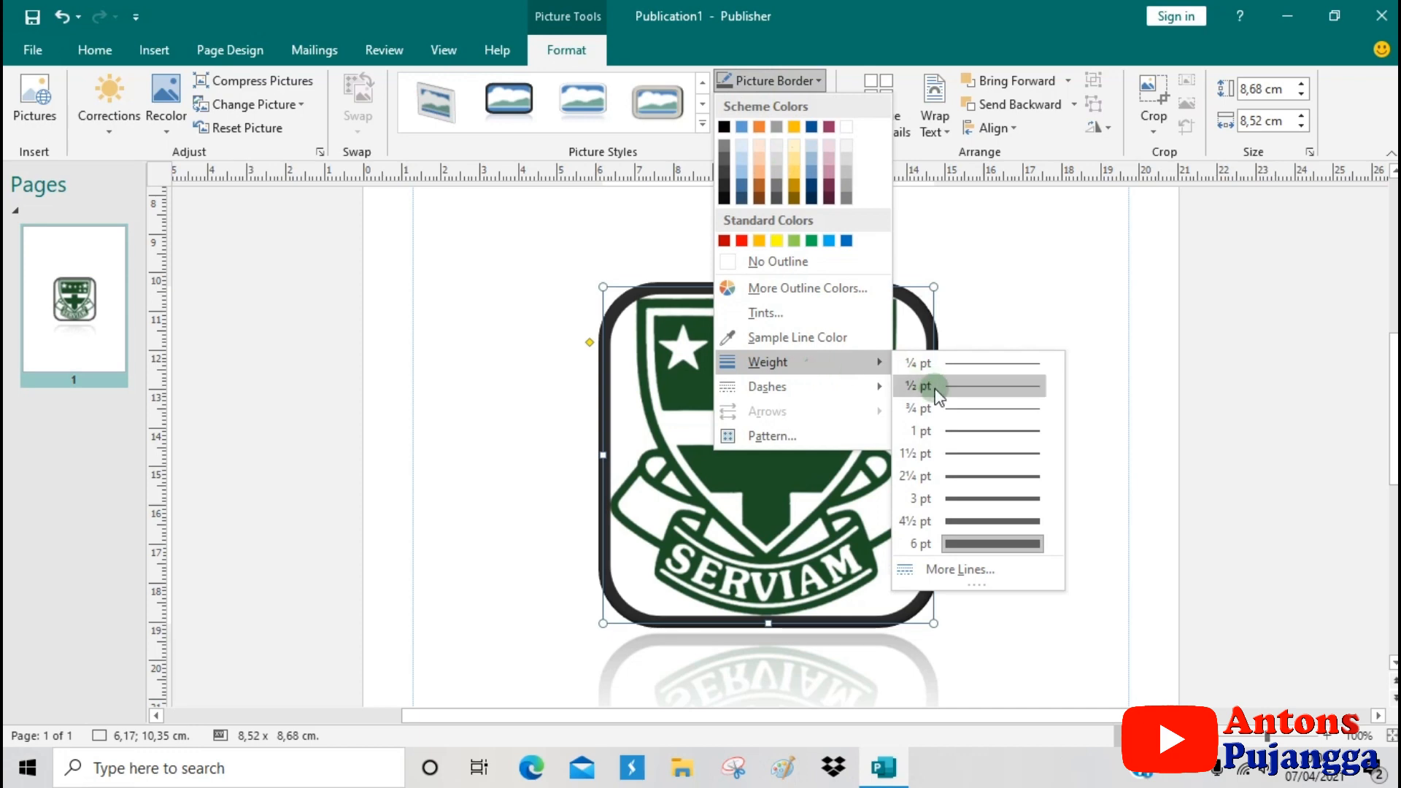
pyautogui.click(952, 431)
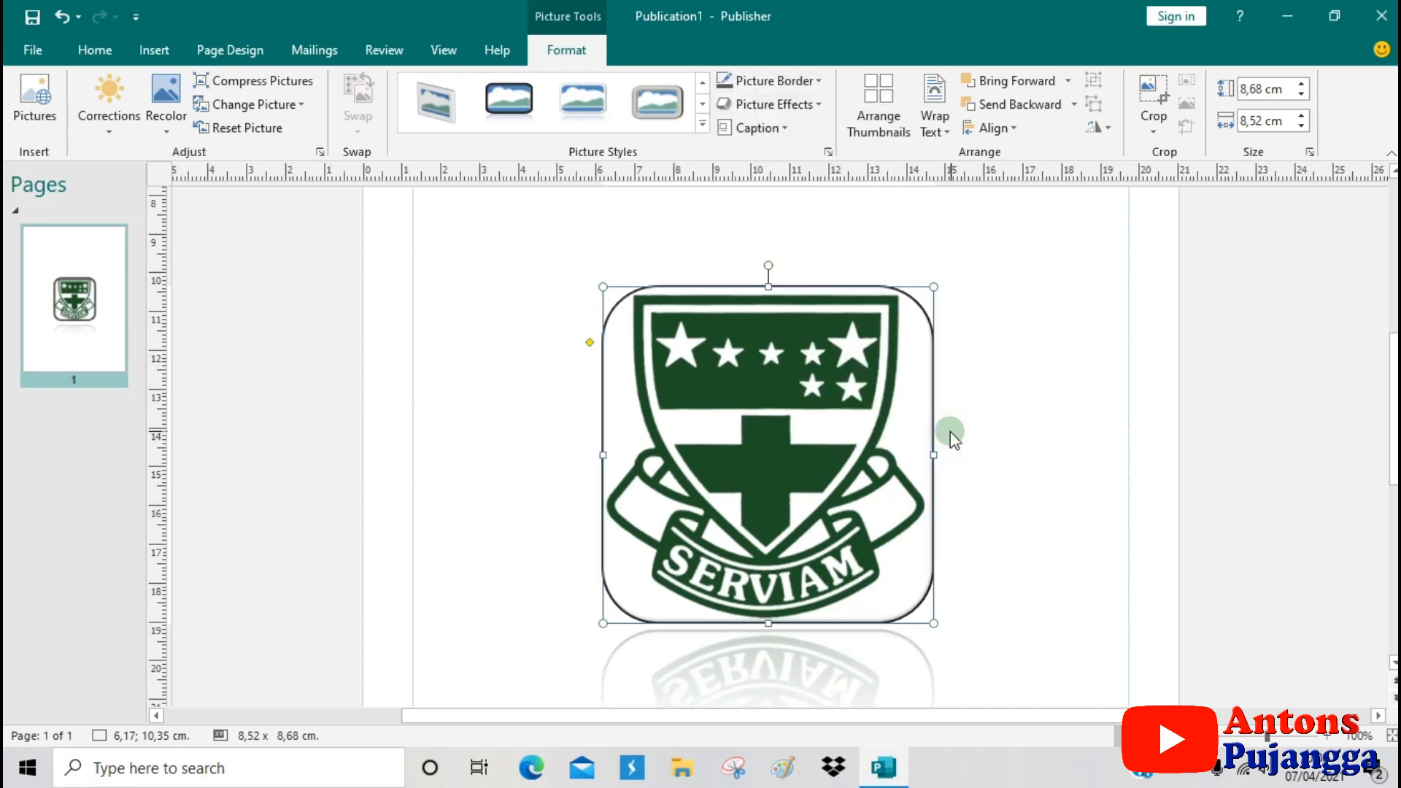
pyautogui.click(806, 80)
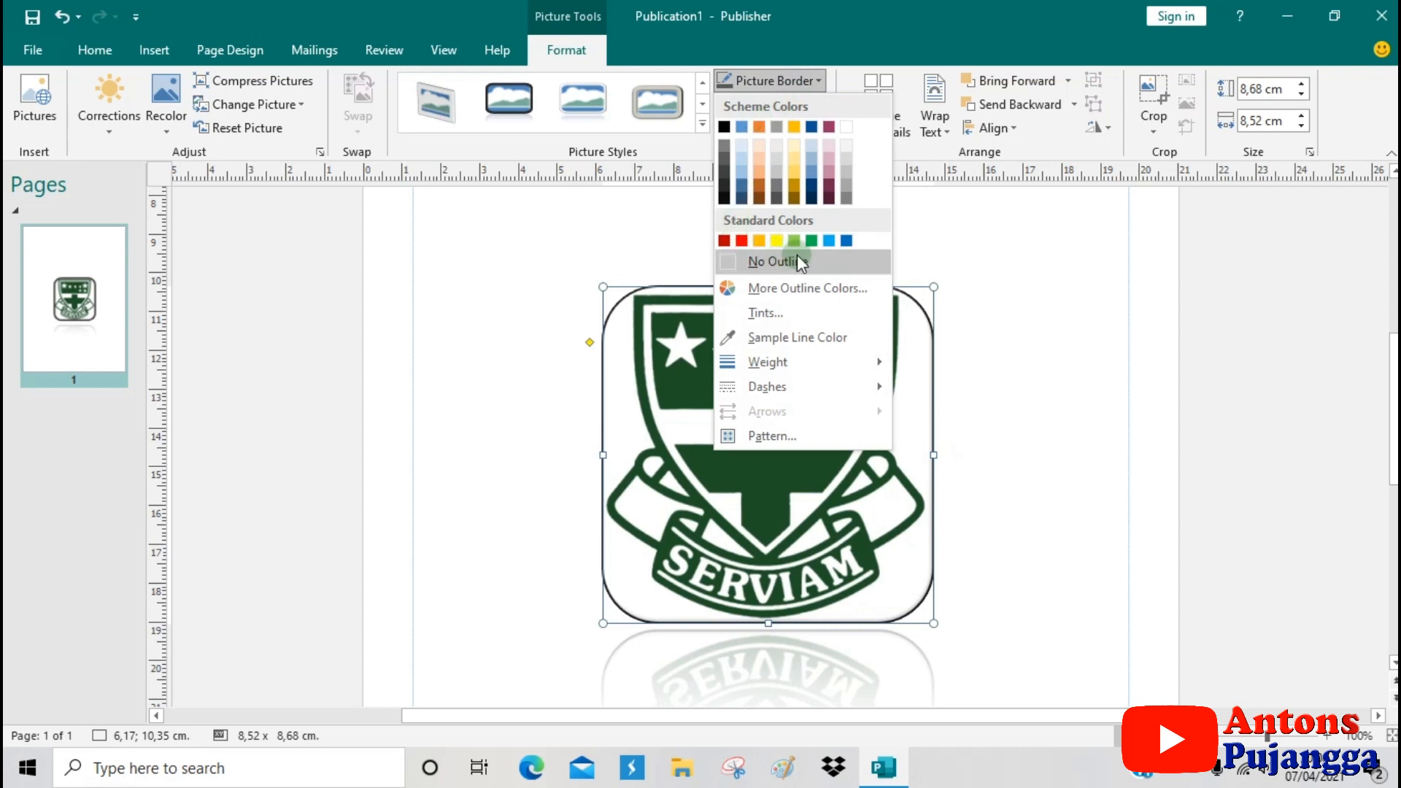
pyautogui.click(846, 241)
# Apply the outer shadow preset that falls directly below the picture to the SERVIAM shield picture.
pyautogui.click(803, 102)
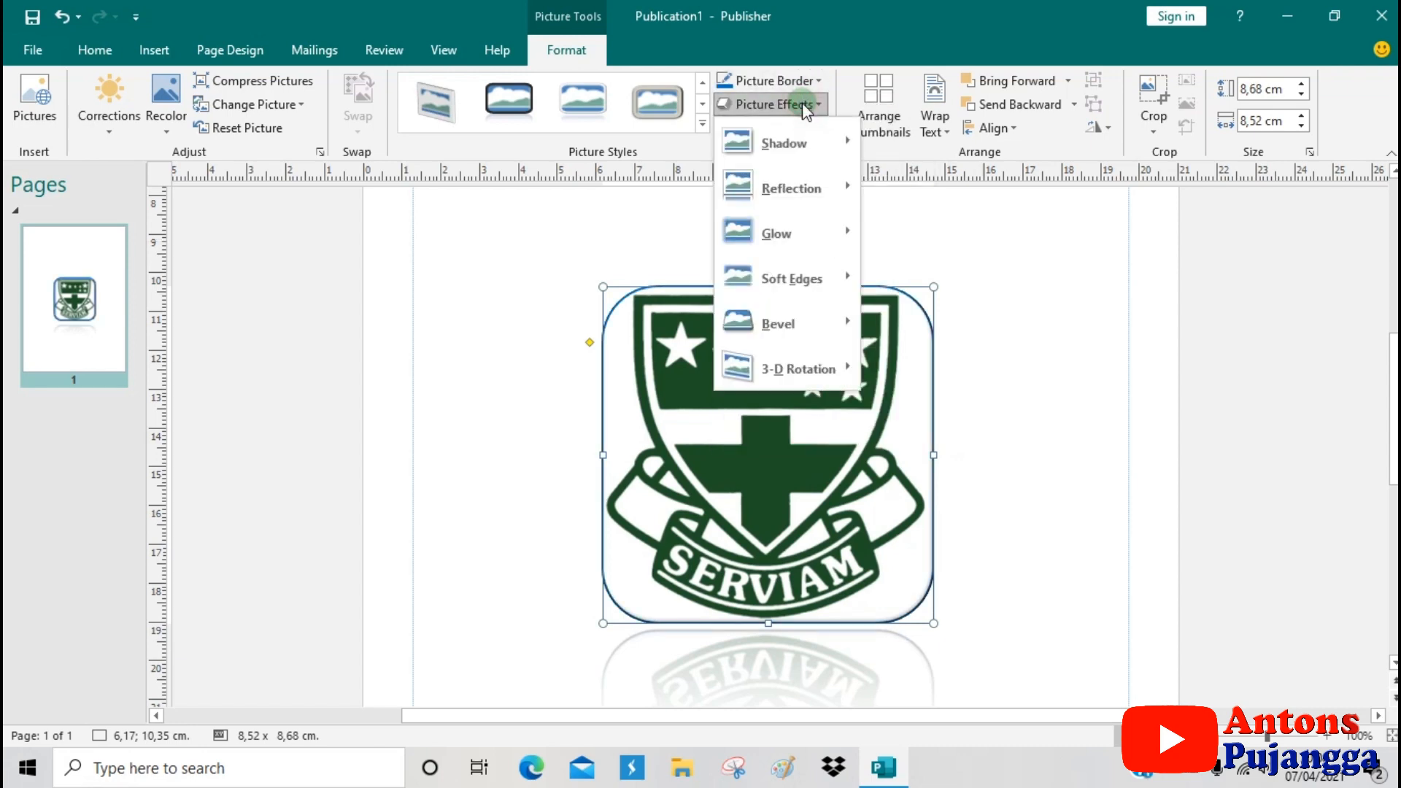
pyautogui.moveTo(803, 152)
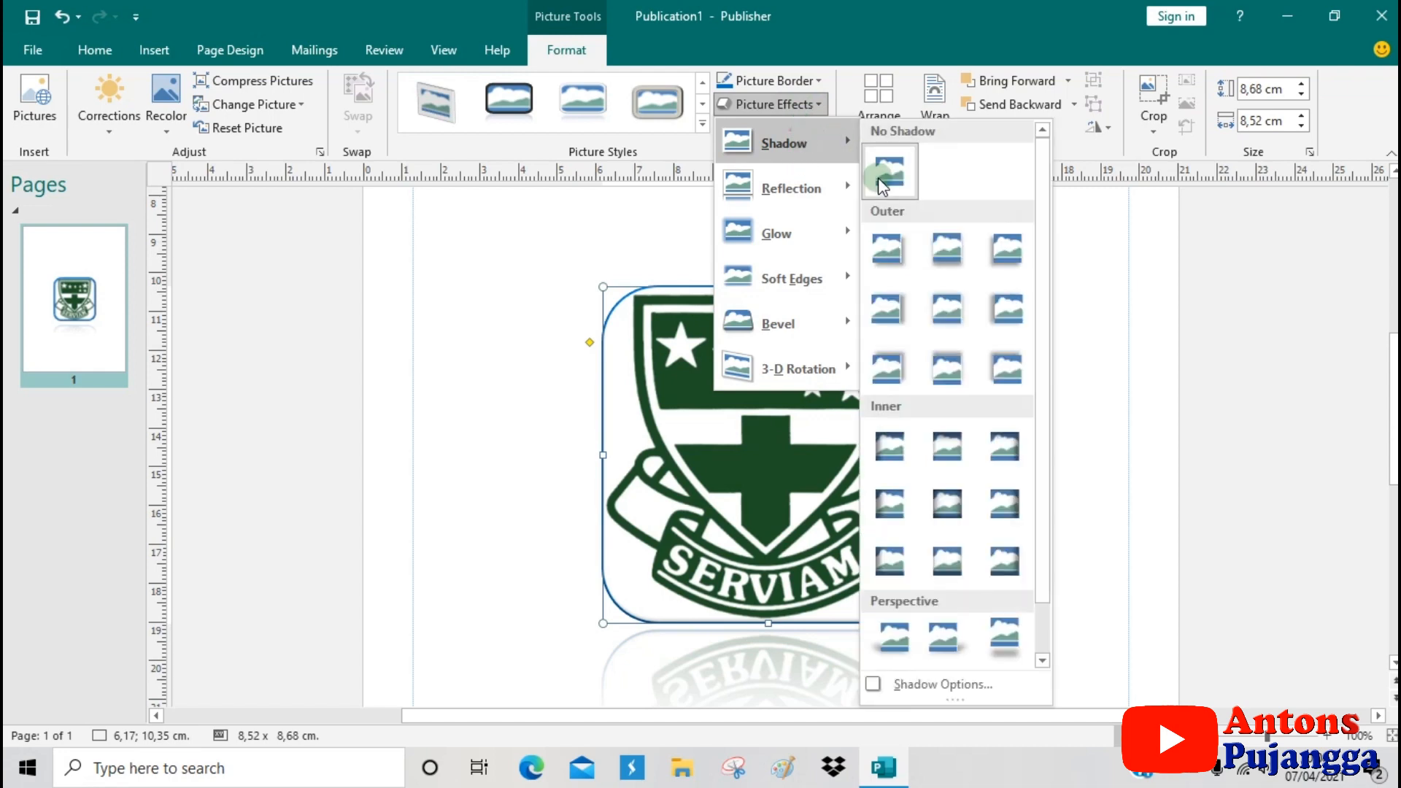
pyautogui.click(941, 247)
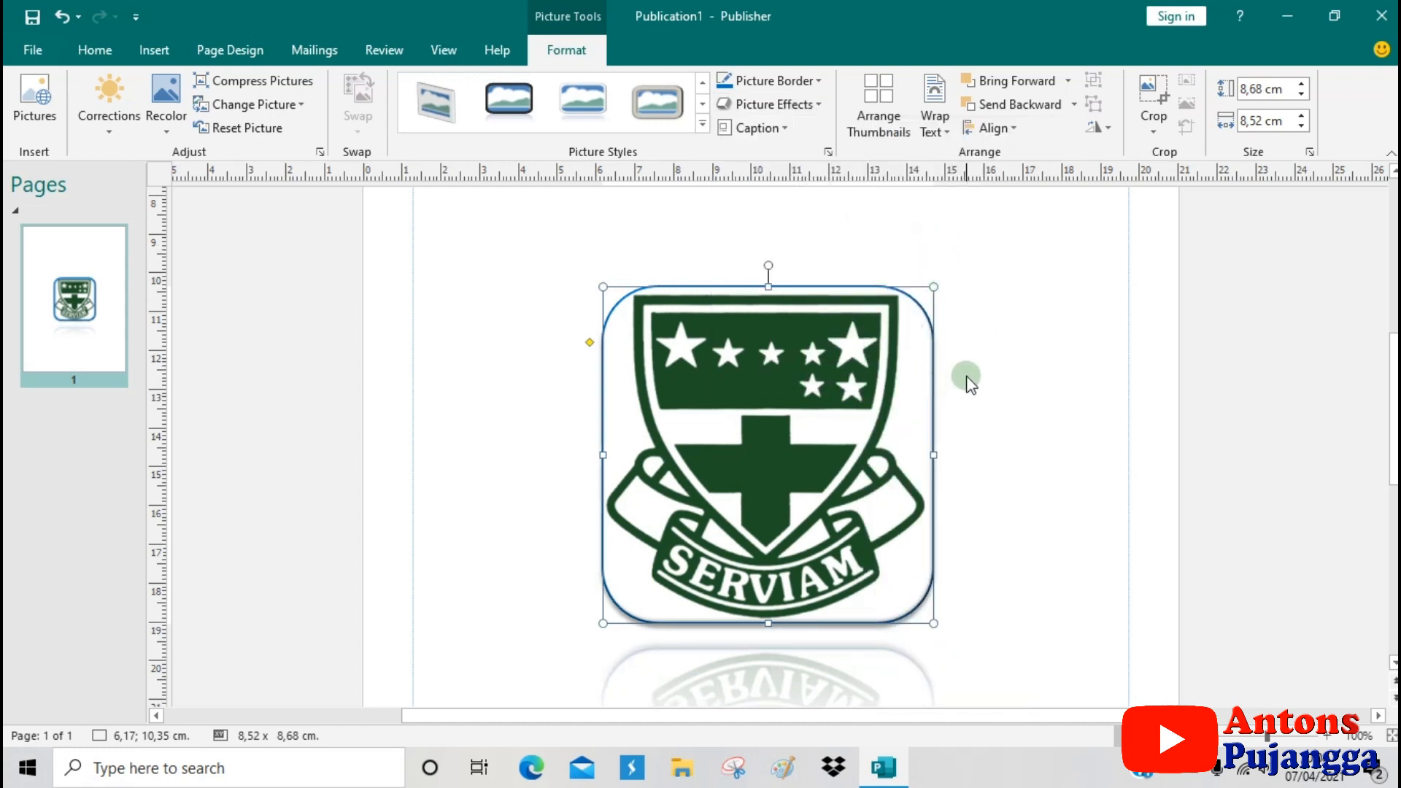
# Set the shield picture's shadow size to 102% and its blur to 5 pt, and deselect the picture.
pyautogui.click(770, 104)
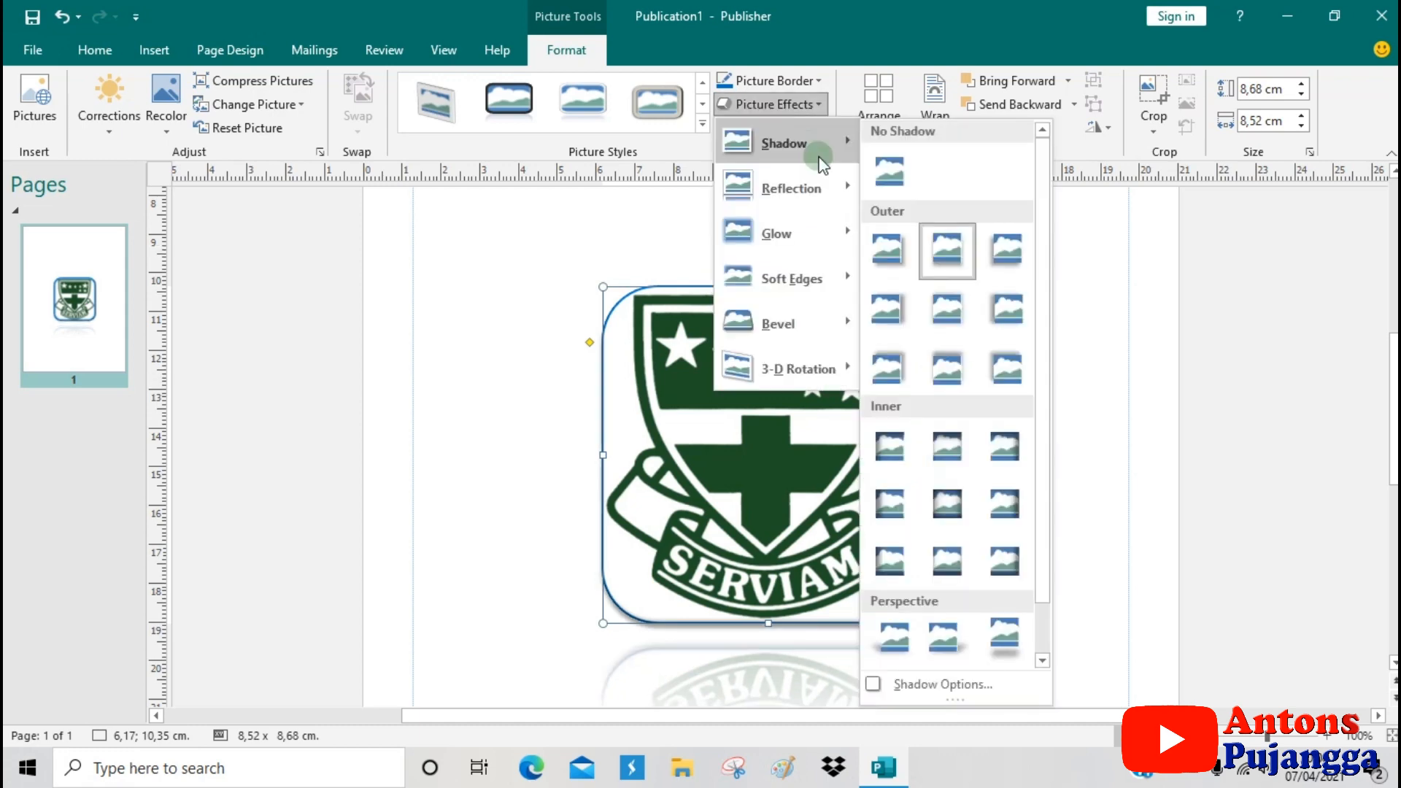
pyautogui.click(966, 686)
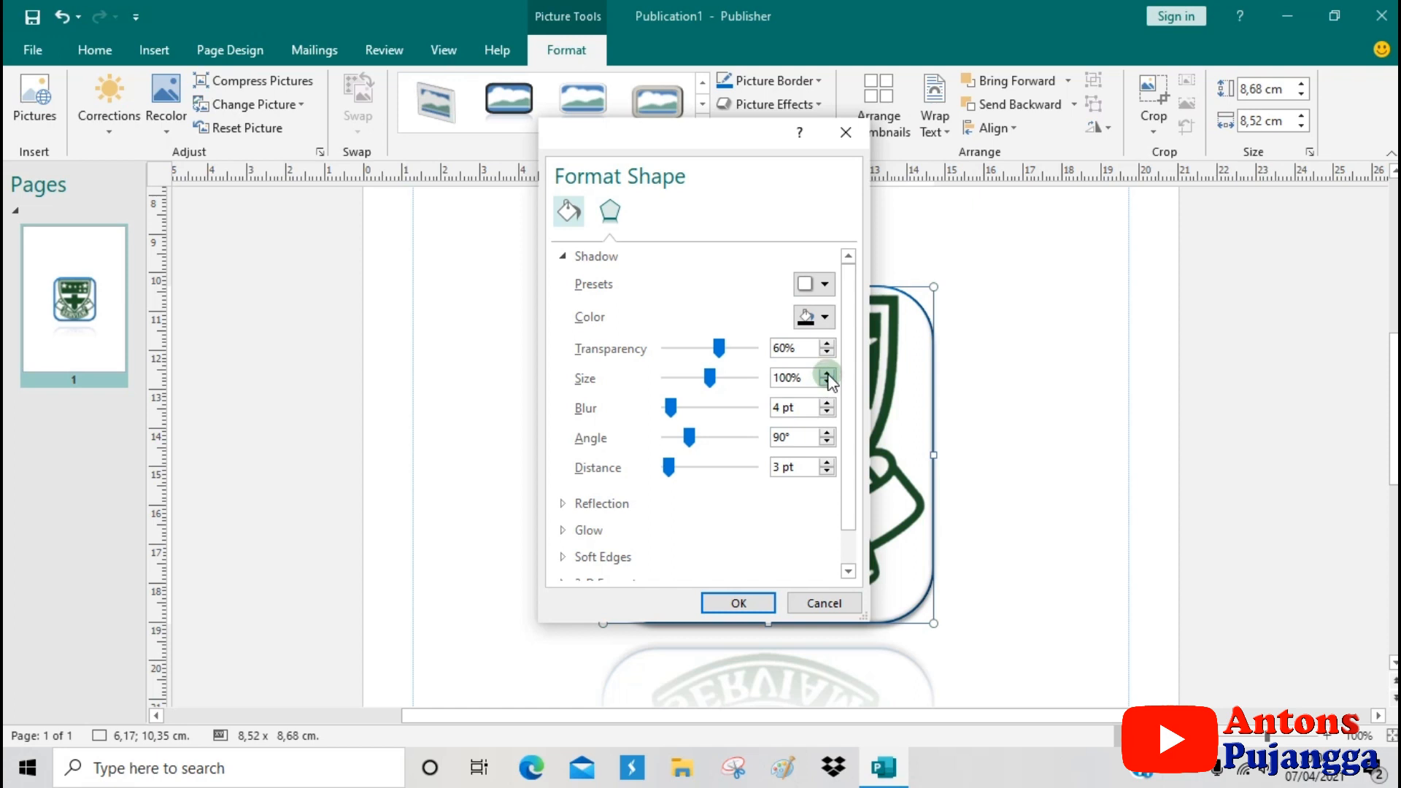
pyautogui.click(828, 373)
pyautogui.click(828, 374)
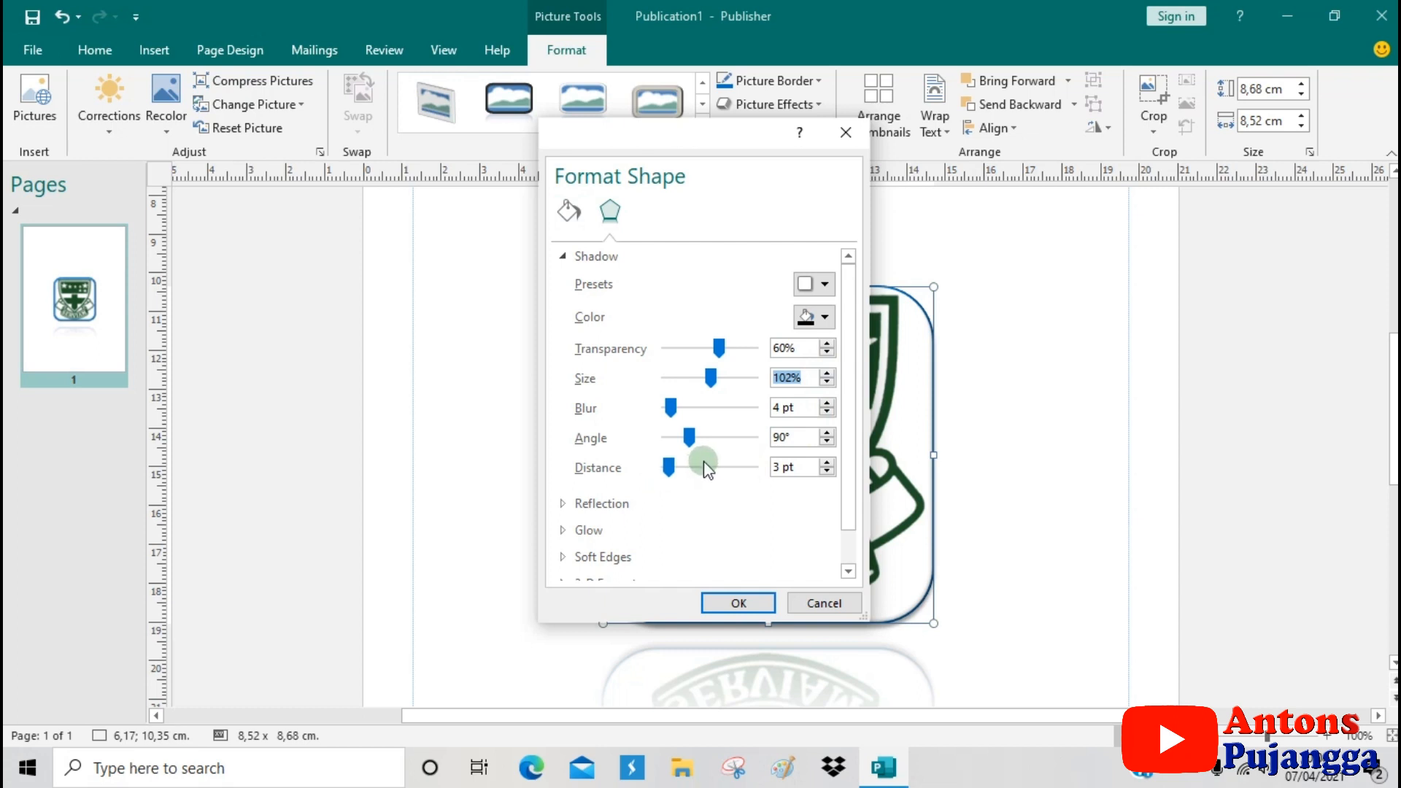
pyautogui.click(826, 405)
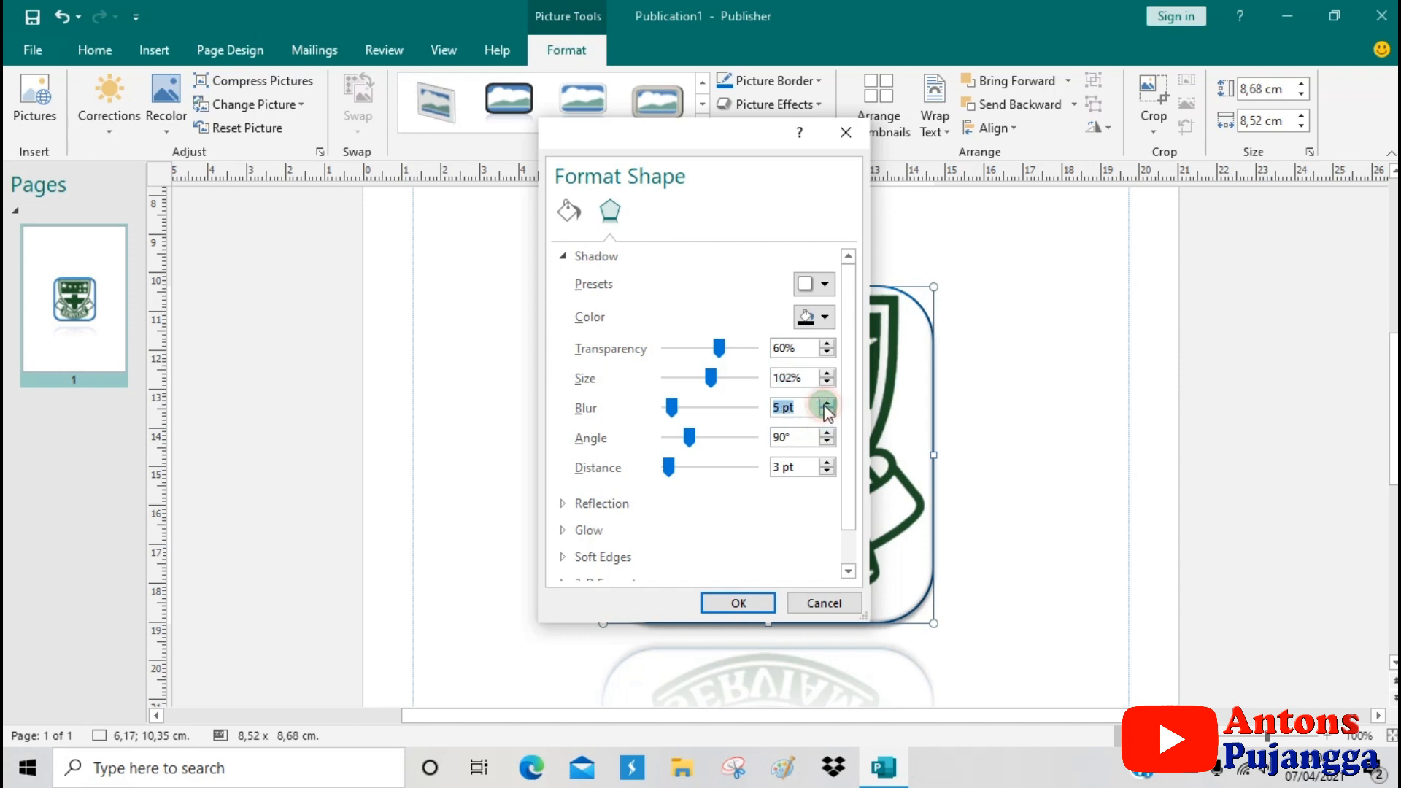
pyautogui.click(751, 602)
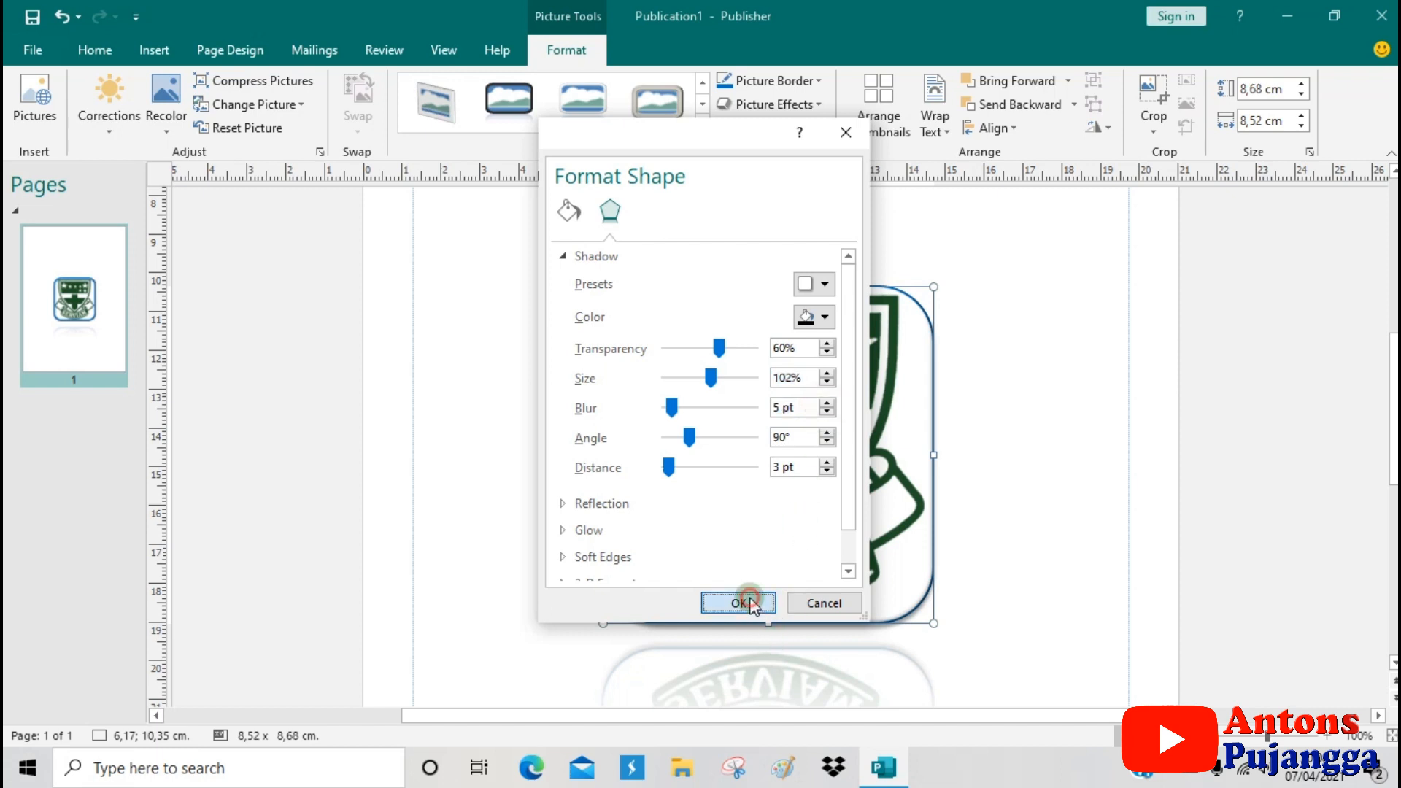
pyautogui.click(1052, 515)
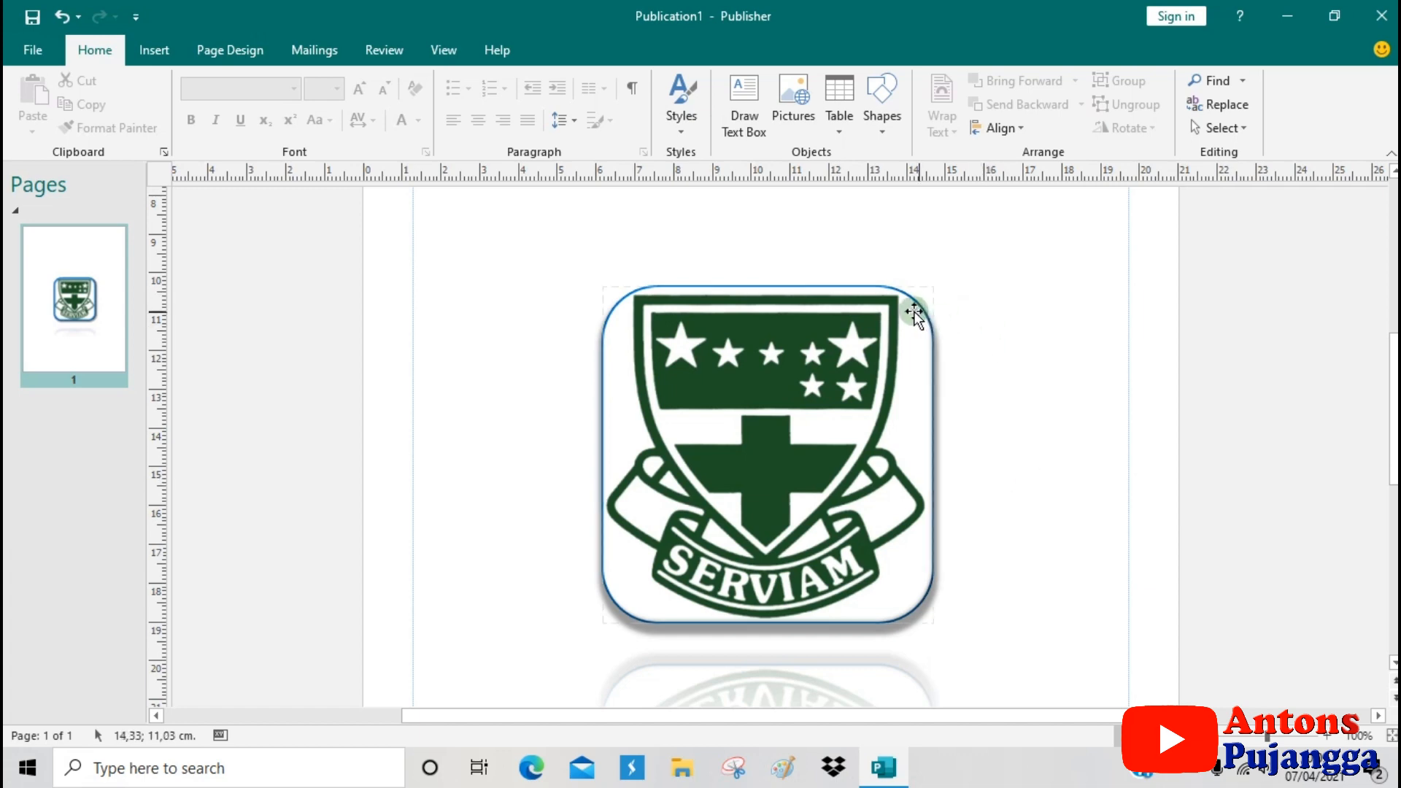
pyautogui.click(891, 313)
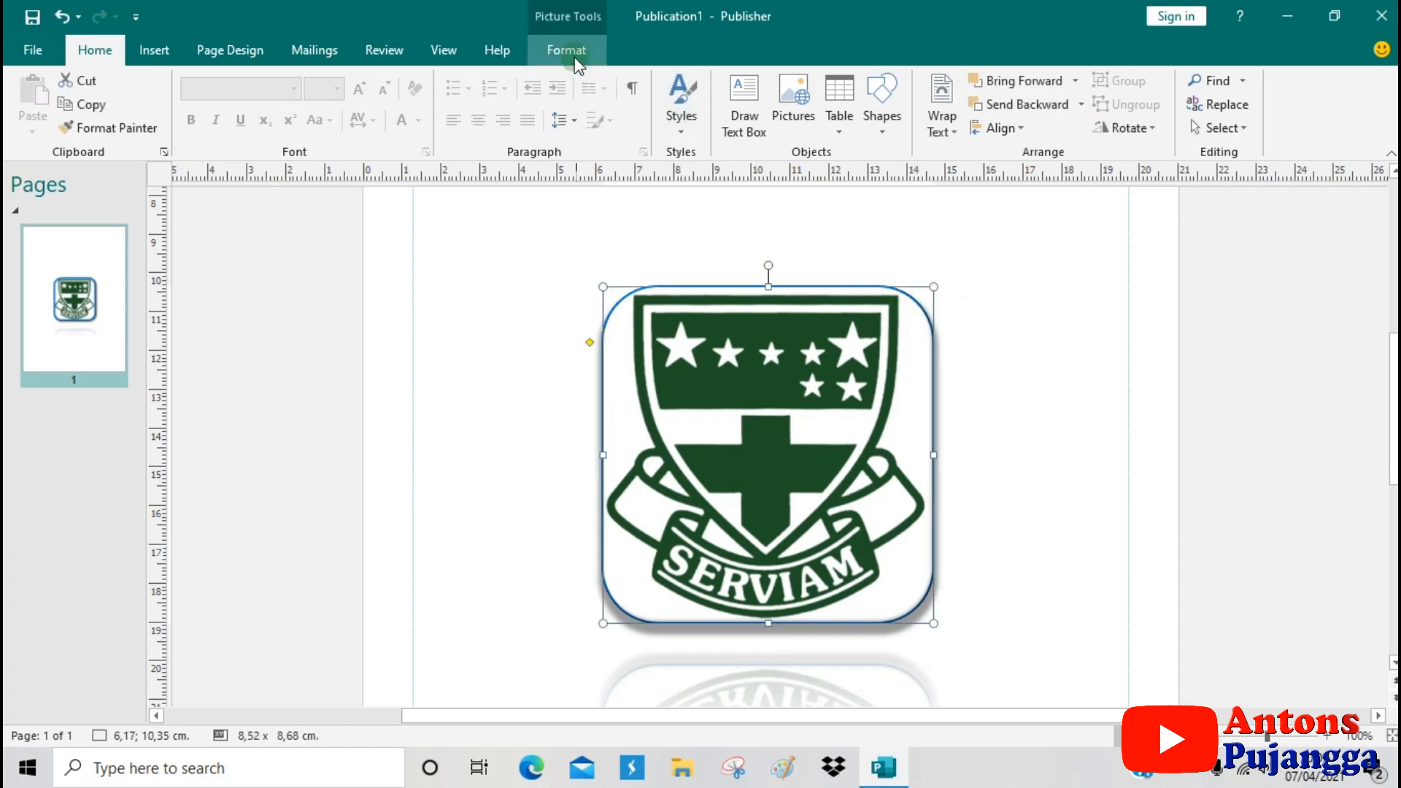
pyautogui.click(861, 196)
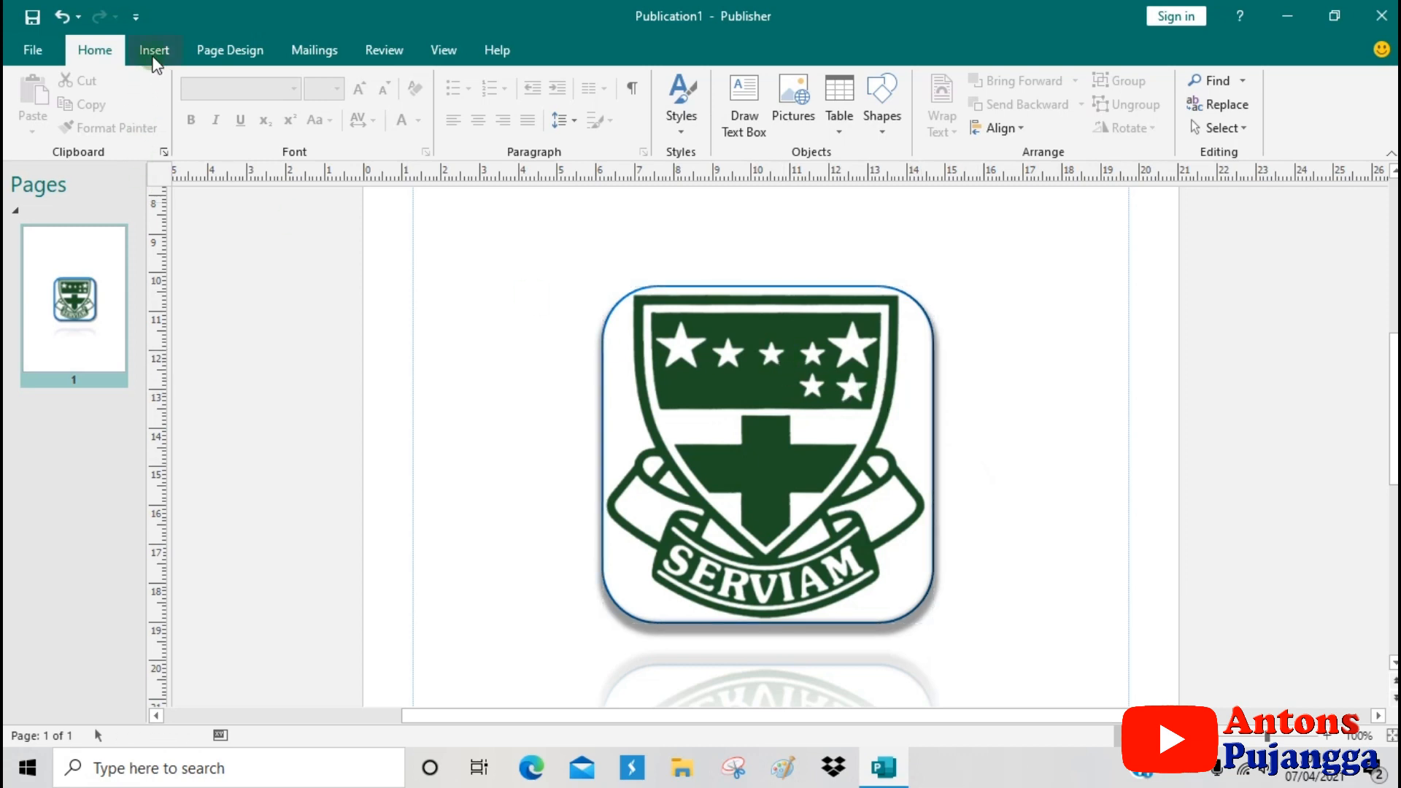
pyautogui.click(153, 52)
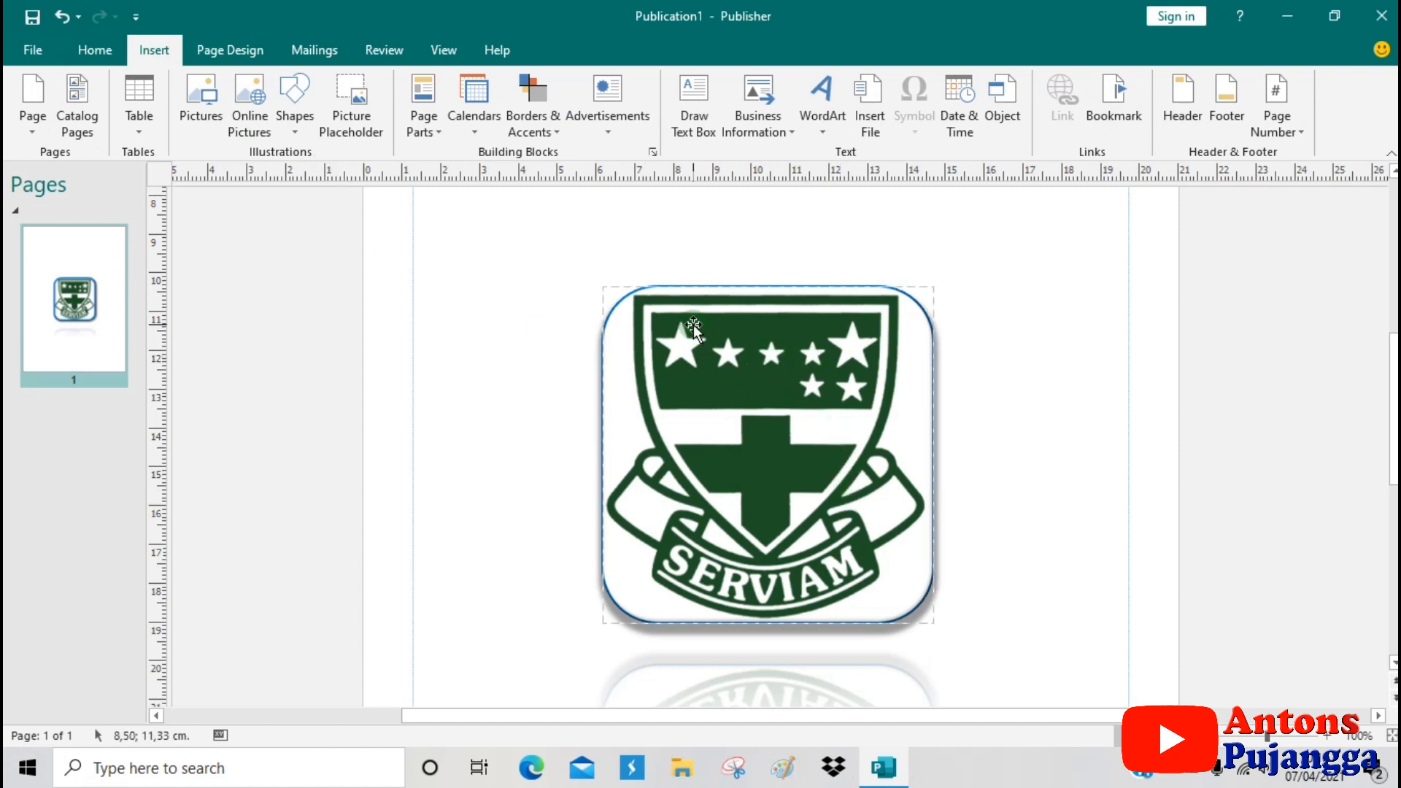
pyautogui.click(713, 359)
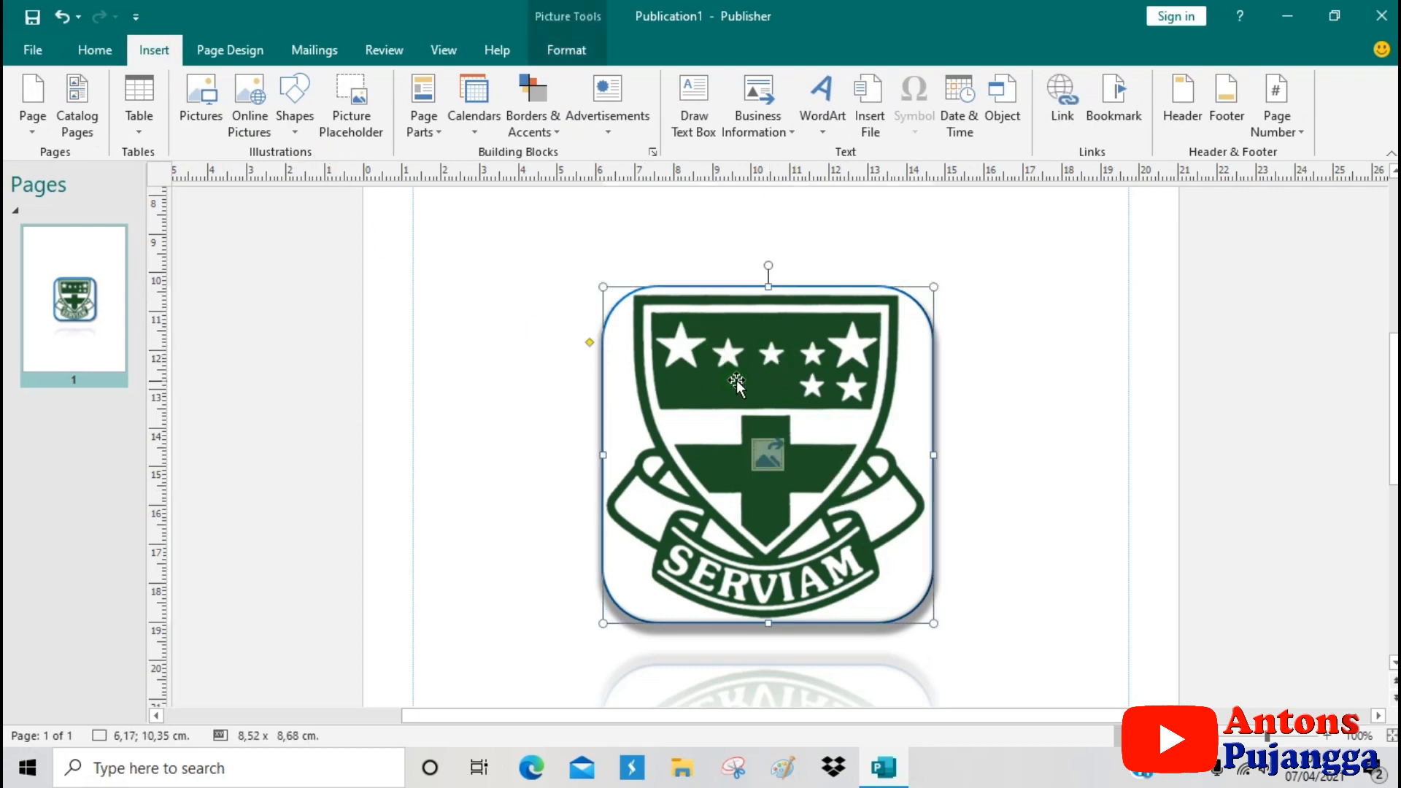
pyautogui.click(571, 45)
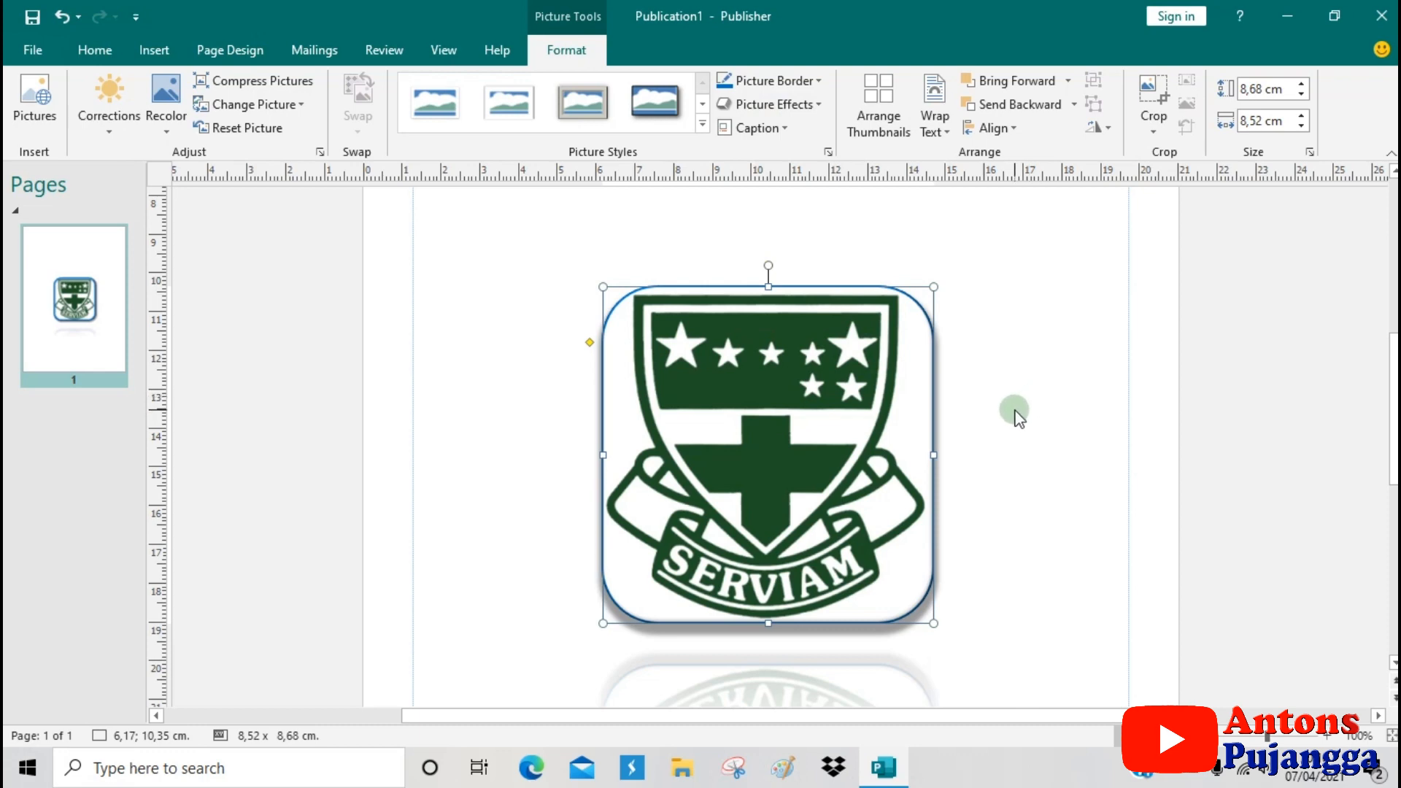
pyautogui.click(1013, 374)
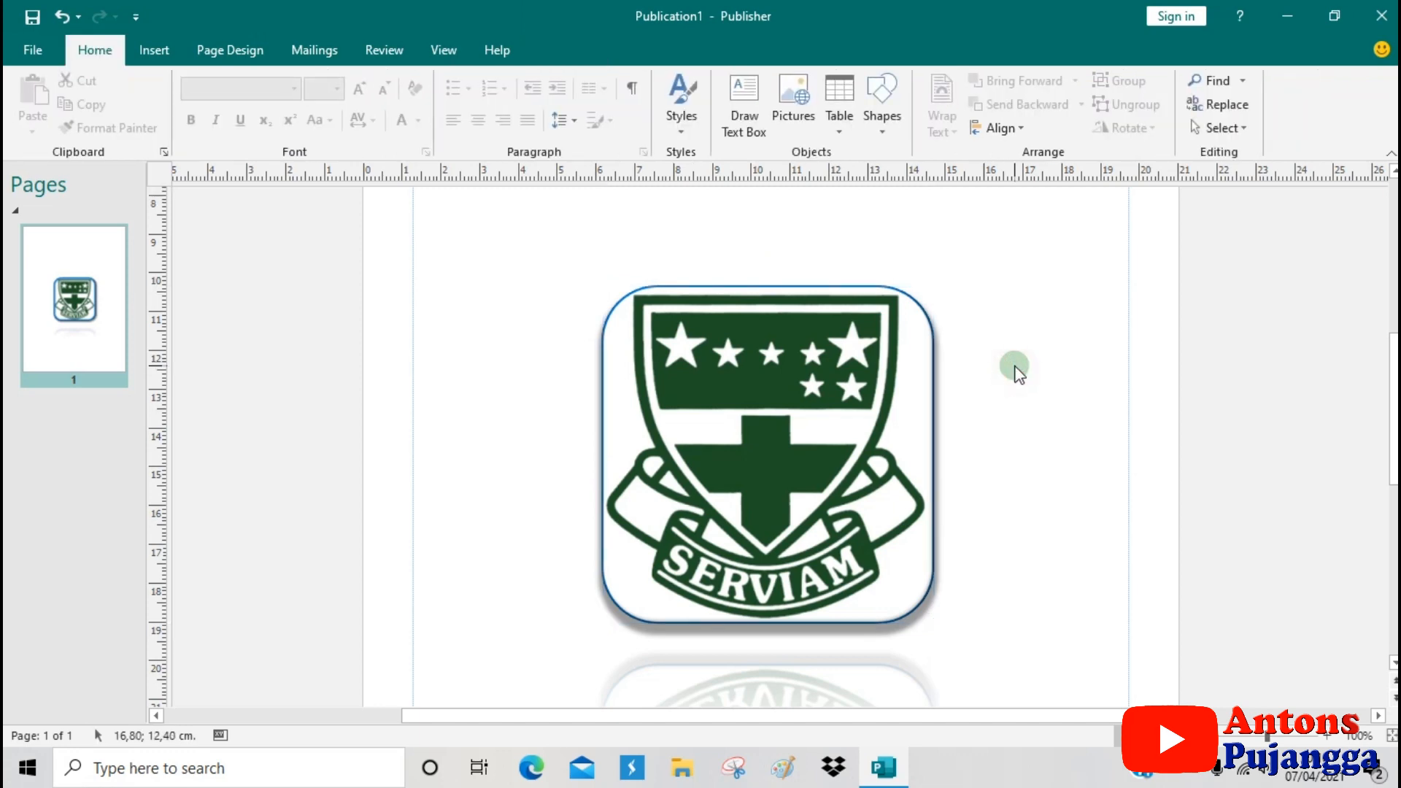